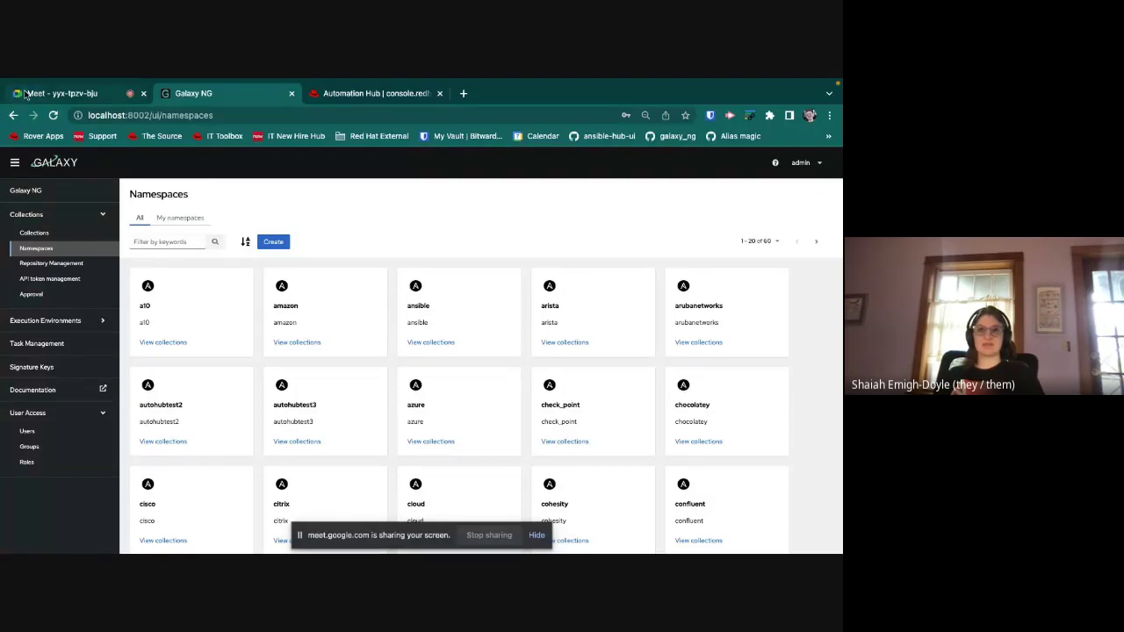
Step: Return to the Galaxy NG tab listing all 60 namespaces
key("ctrl+shift+Tab")
left_click(180, 95)
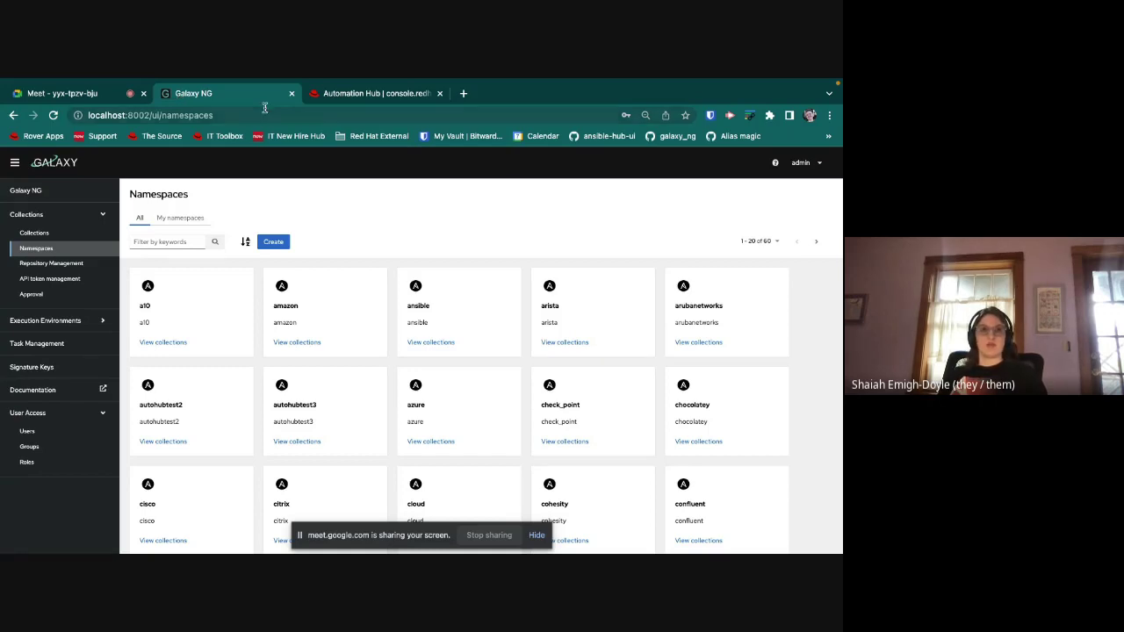
Step: Filter namespaces by 'ibm' and open the ibm namespace's collections
left_click(146, 246)
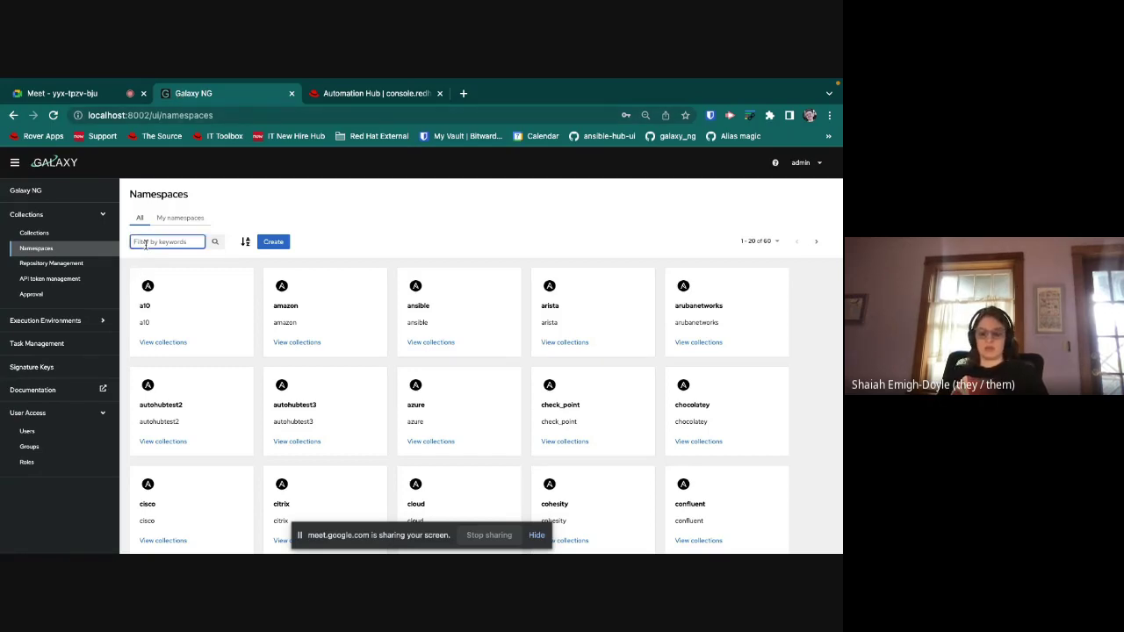
type("ibm")
key("Return")
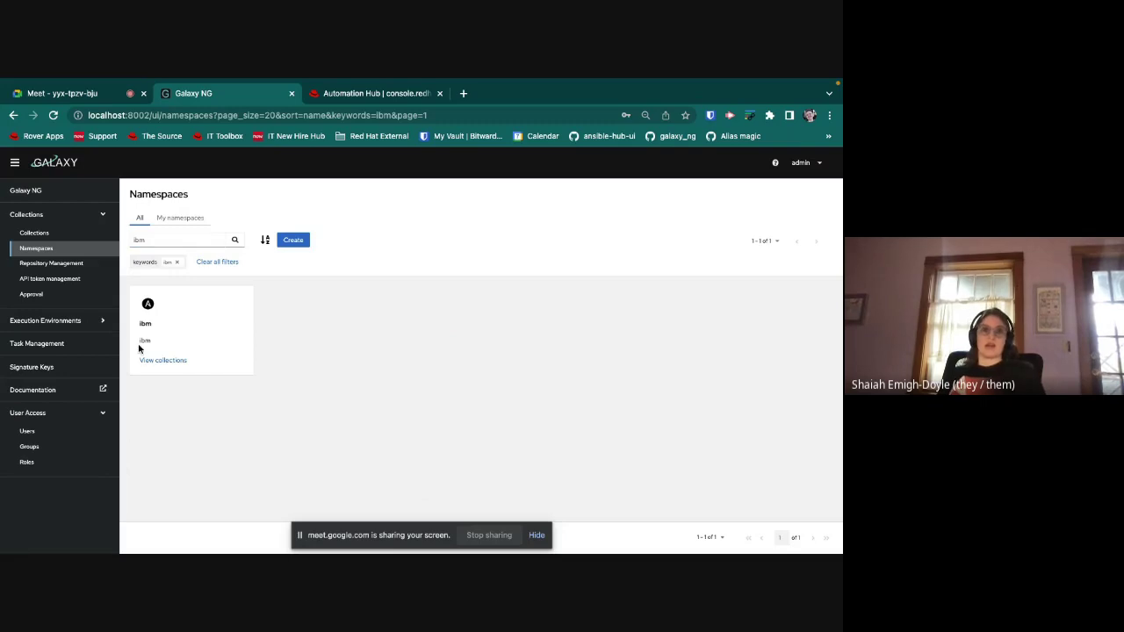
left_click(153, 362)
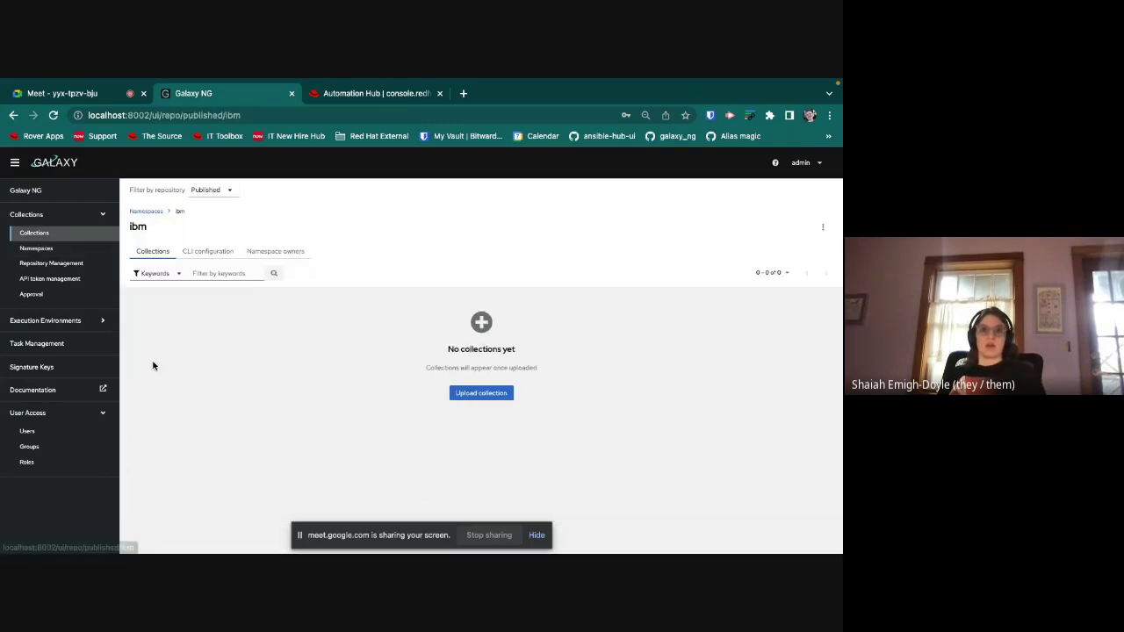
Step: Upload ibm-spectrum_virtualize-1.9.0.tar.gz from Downloads to start its import
left_click(473, 398)
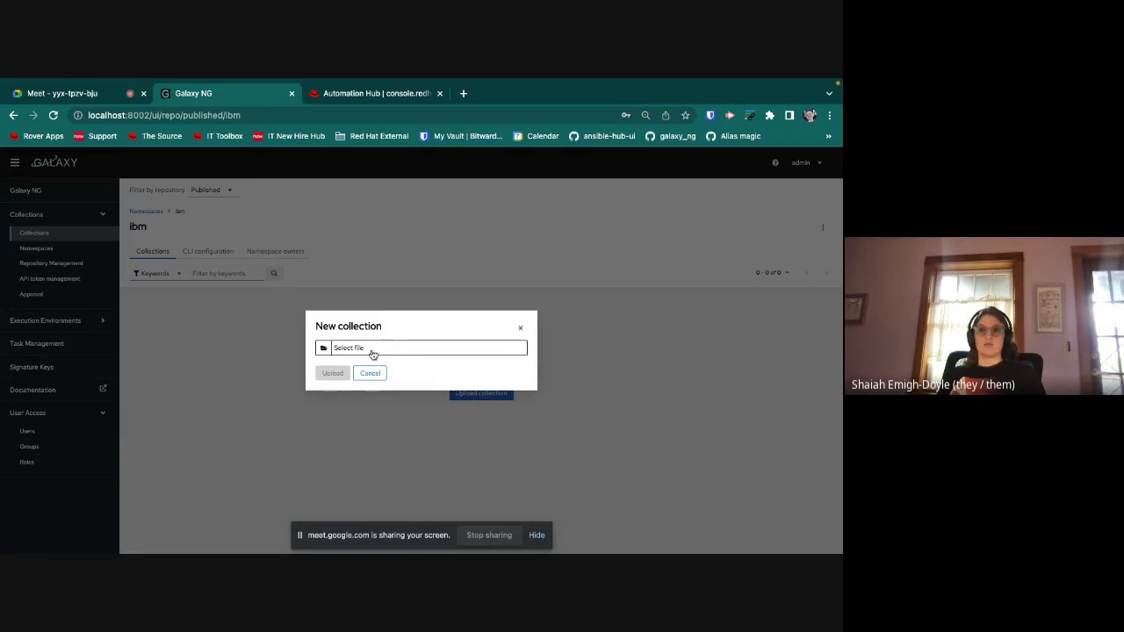
left_click(373, 348)
scroll(358, 386, "down", 10)
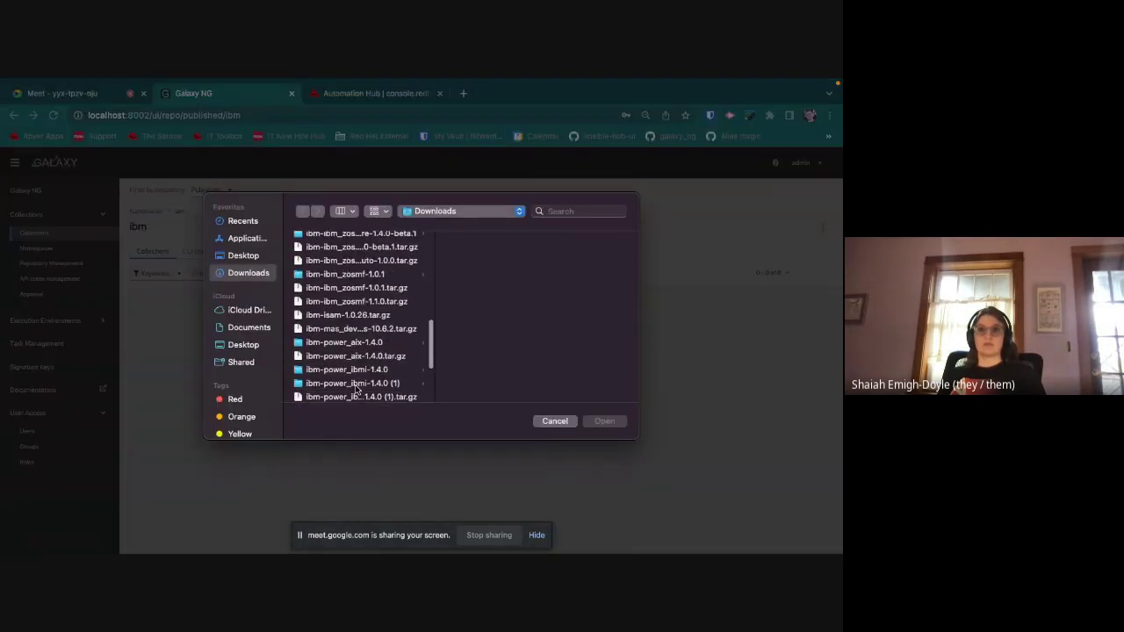
scroll(357, 386, "down", 5)
left_click(325, 311)
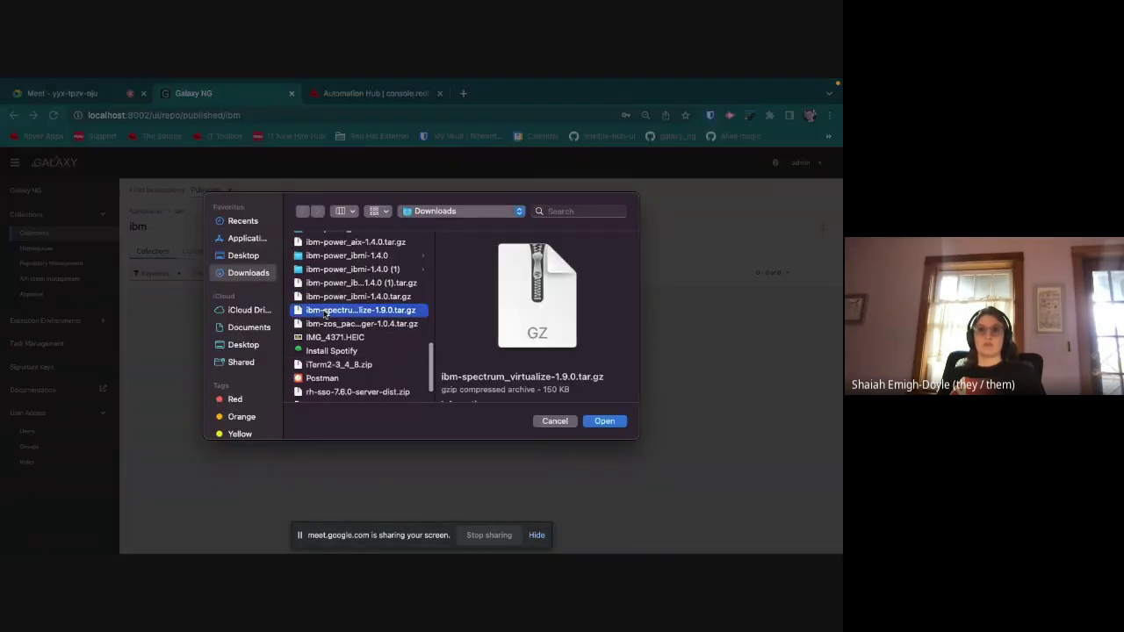
double_click(325, 311)
left_click(329, 374)
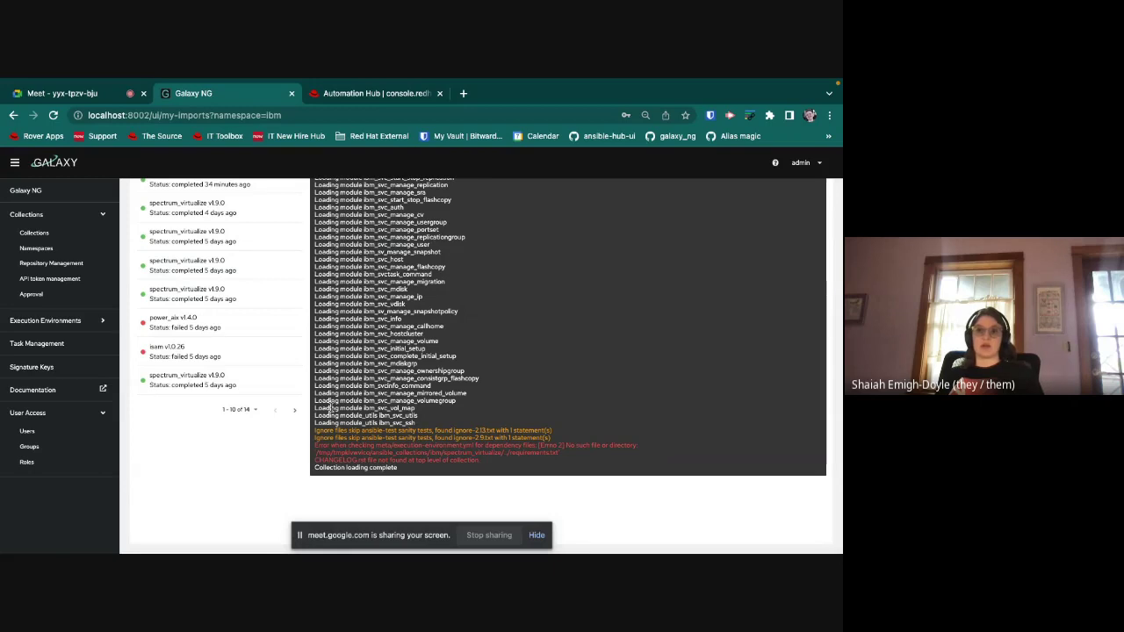
Step: Scroll the spectrum_virtualize 1.9.0 import log until it shows Completed, waiting for approval
scroll(377, 411, "up", 2)
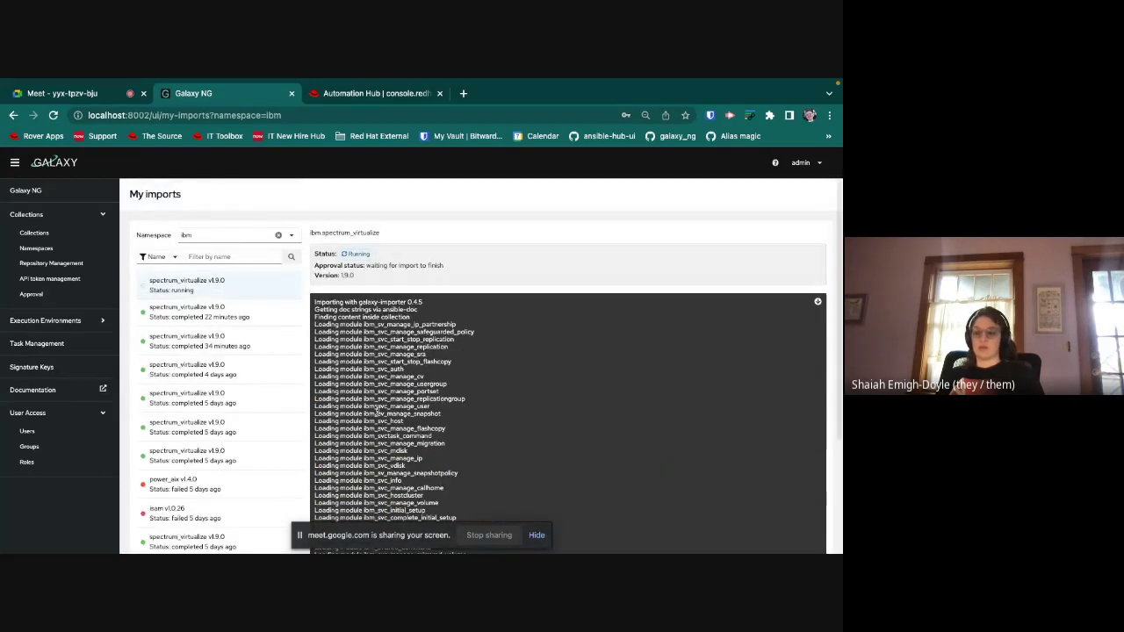
scroll(377, 411, "down", 1)
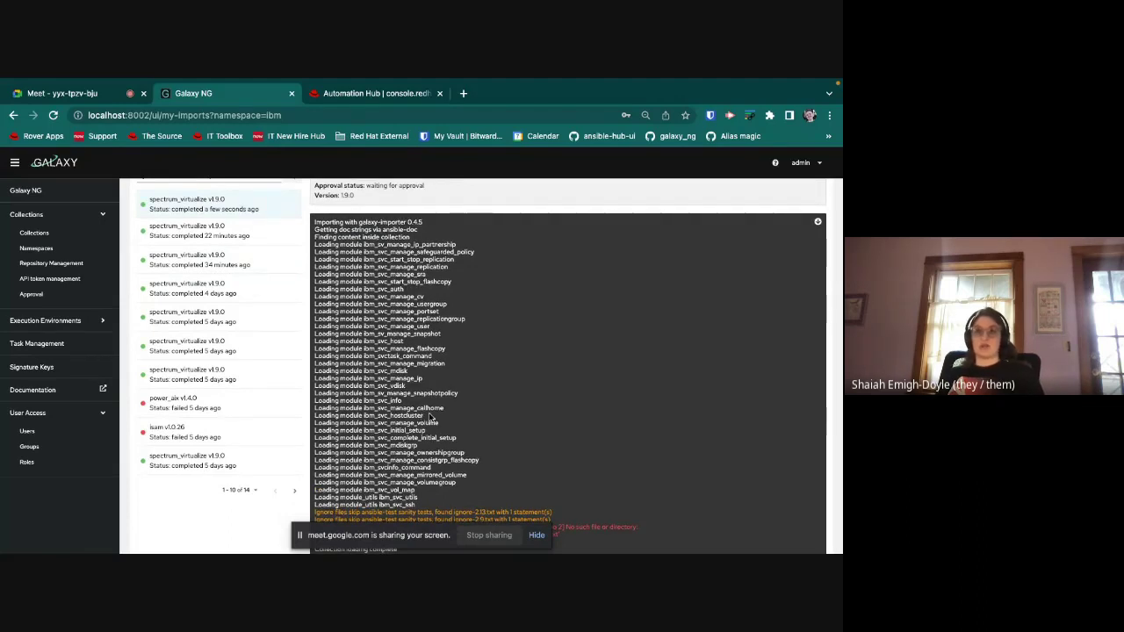
scroll(459, 407, "down", 1)
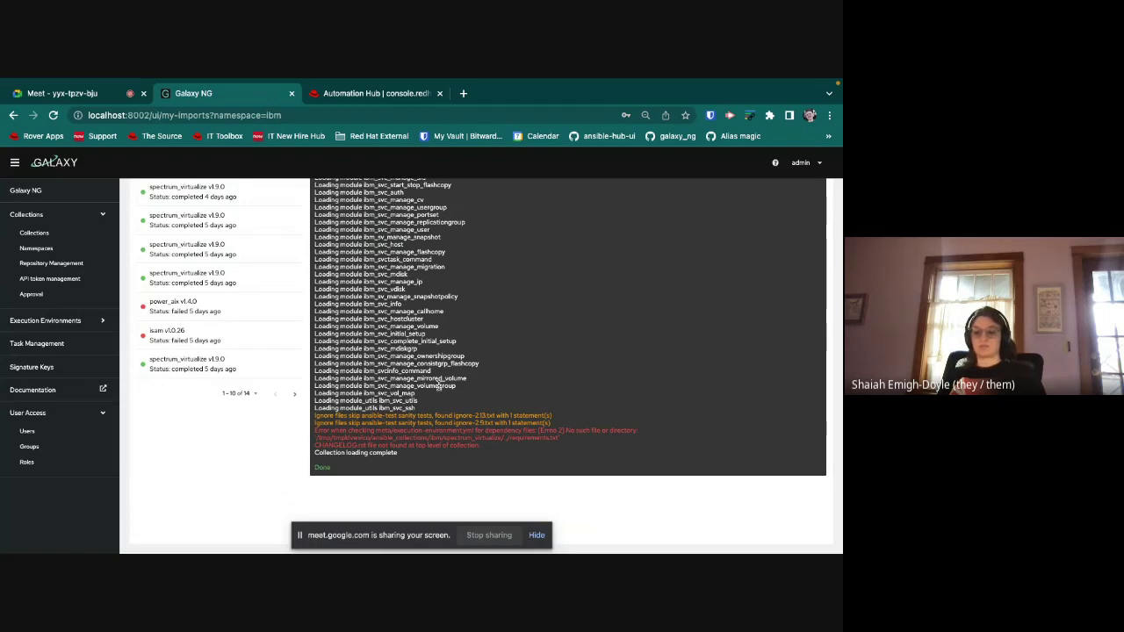
scroll(438, 387, "up", 1)
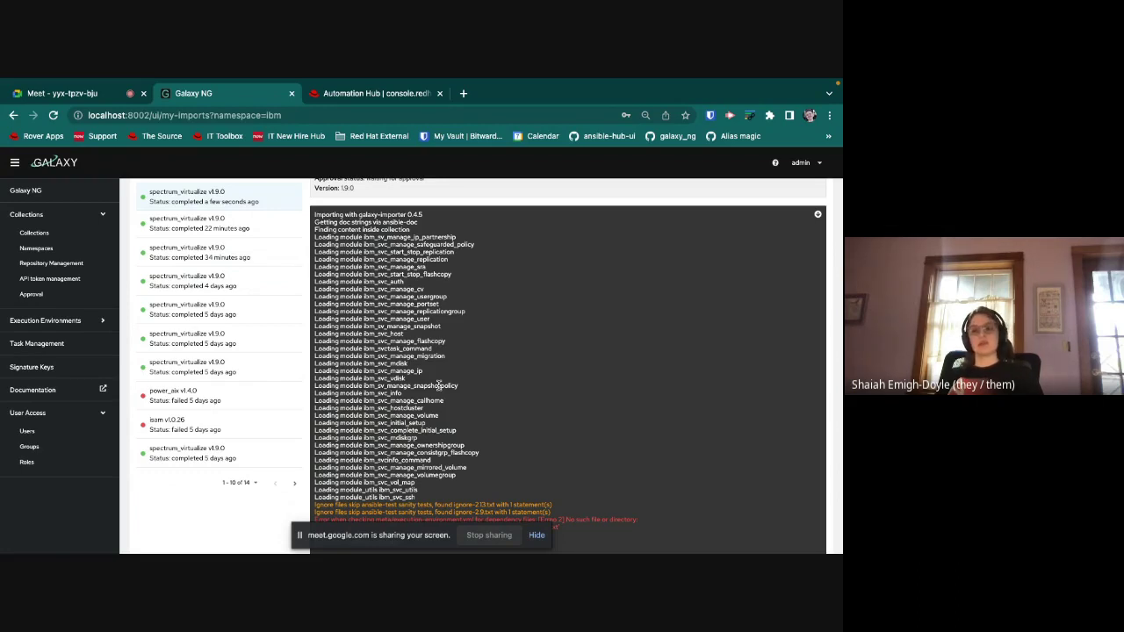
scroll(438, 385, "up", 2)
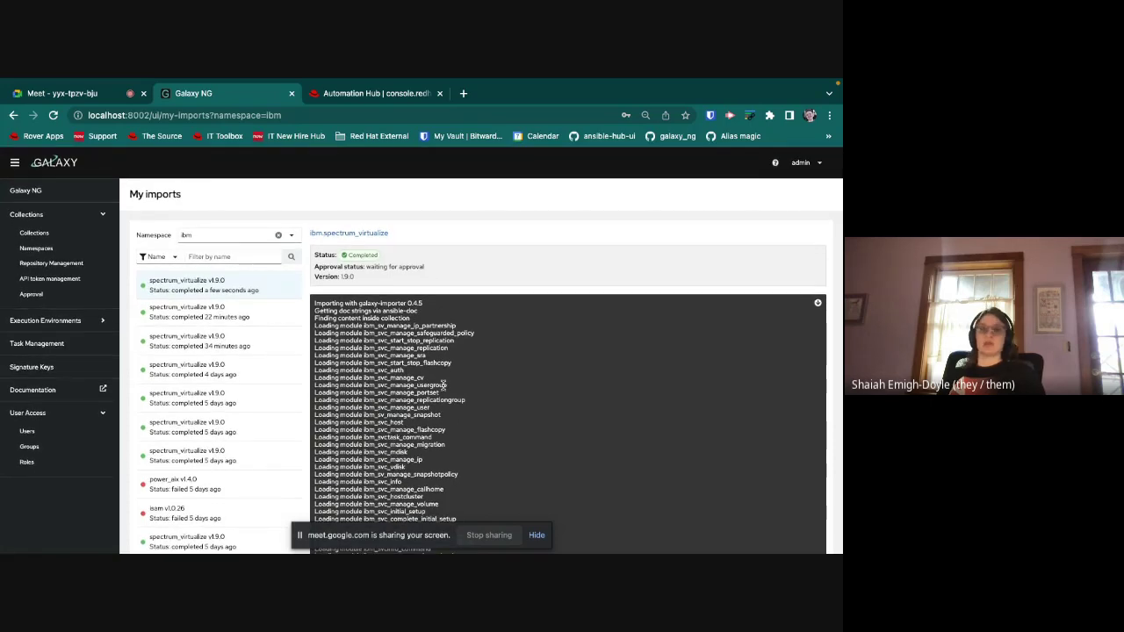
Step: Sign and approve spectrum_virtualize 1.9.0 from the Approval dashboard
left_click(27, 296)
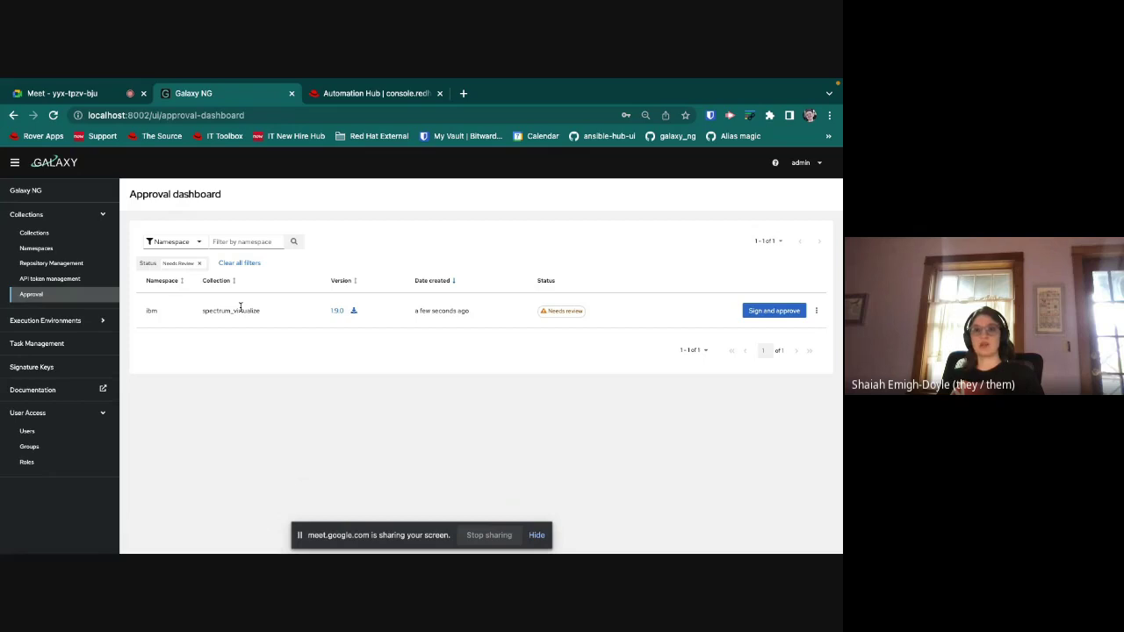
left_click(770, 312)
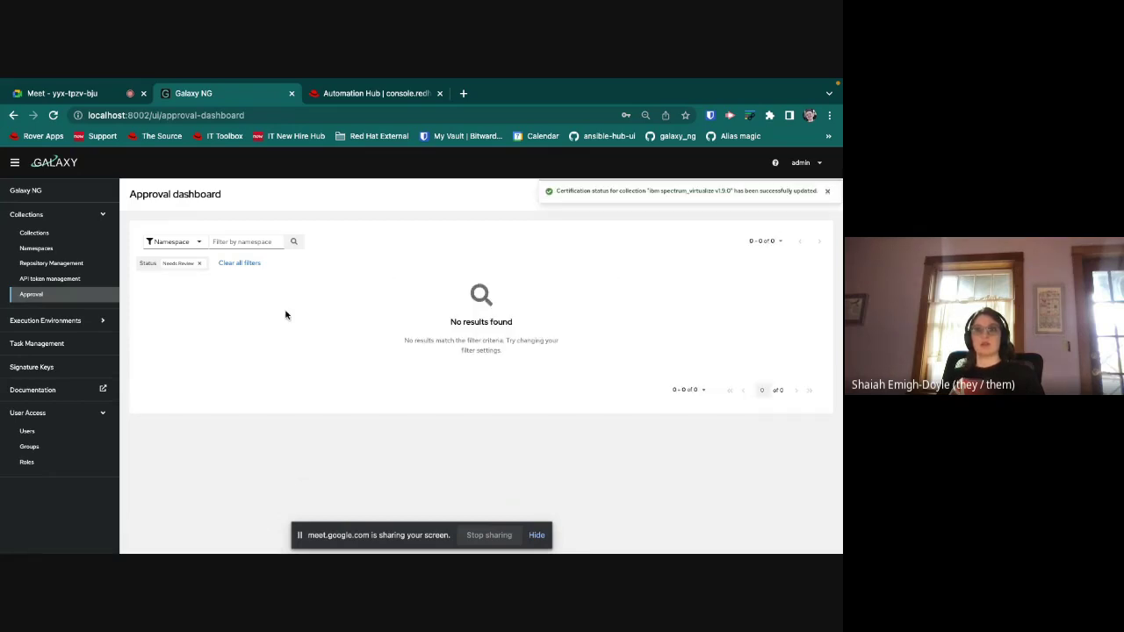
left_click(34, 233)
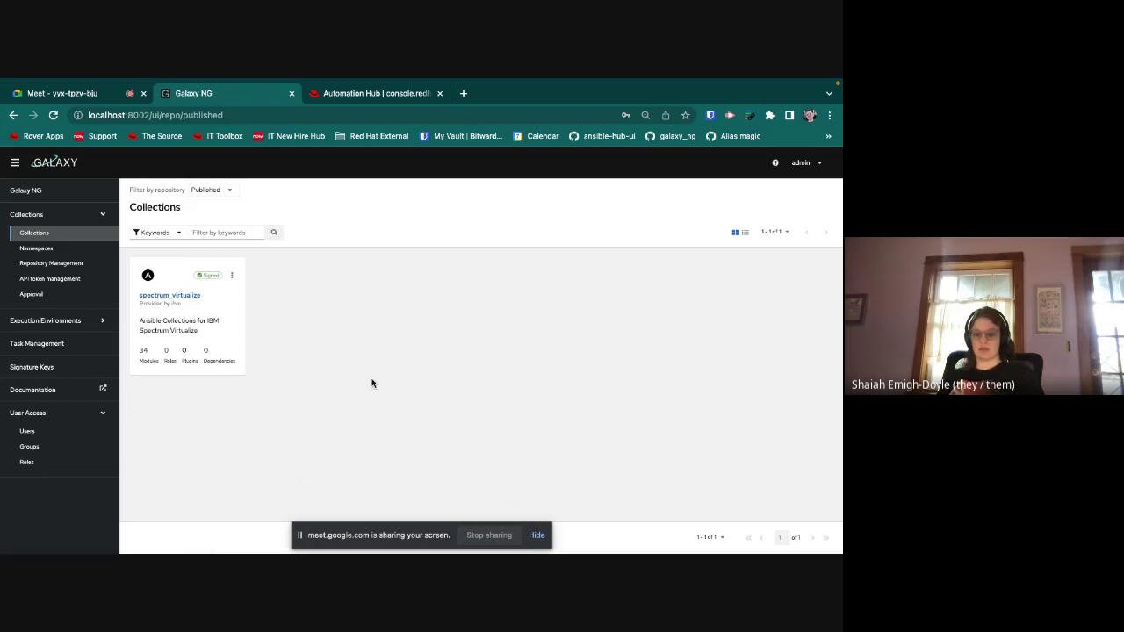
Step: Open spectrum_virtualize's documentation and read the ibm_sv_manage_ip_partnership module's parameters table
left_click(180, 297)
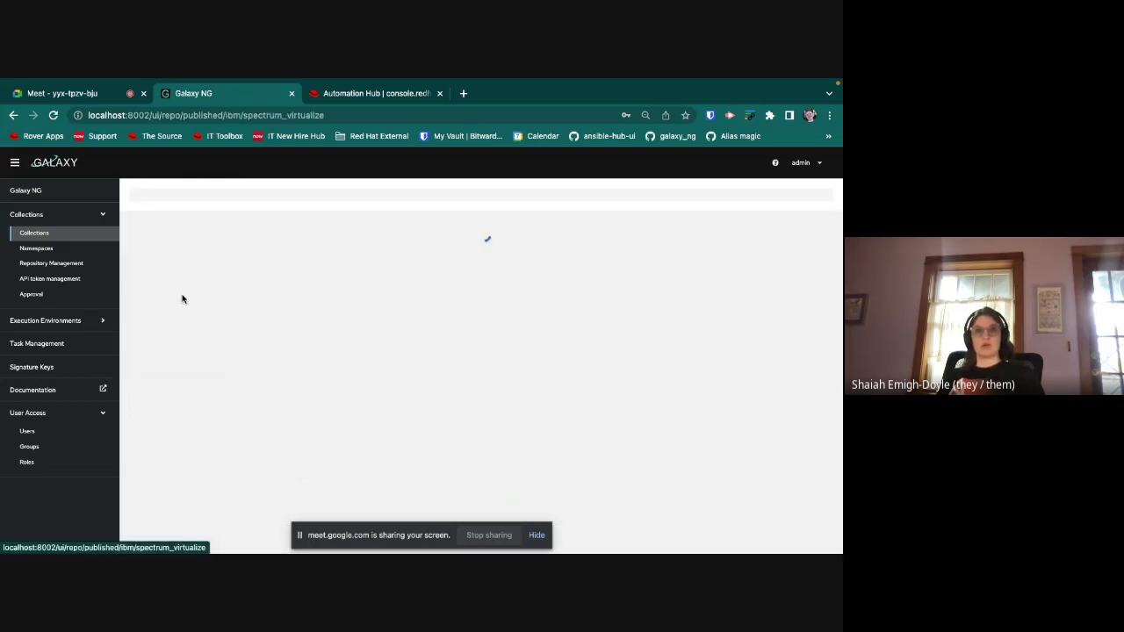
scroll(354, 423, "down", 1)
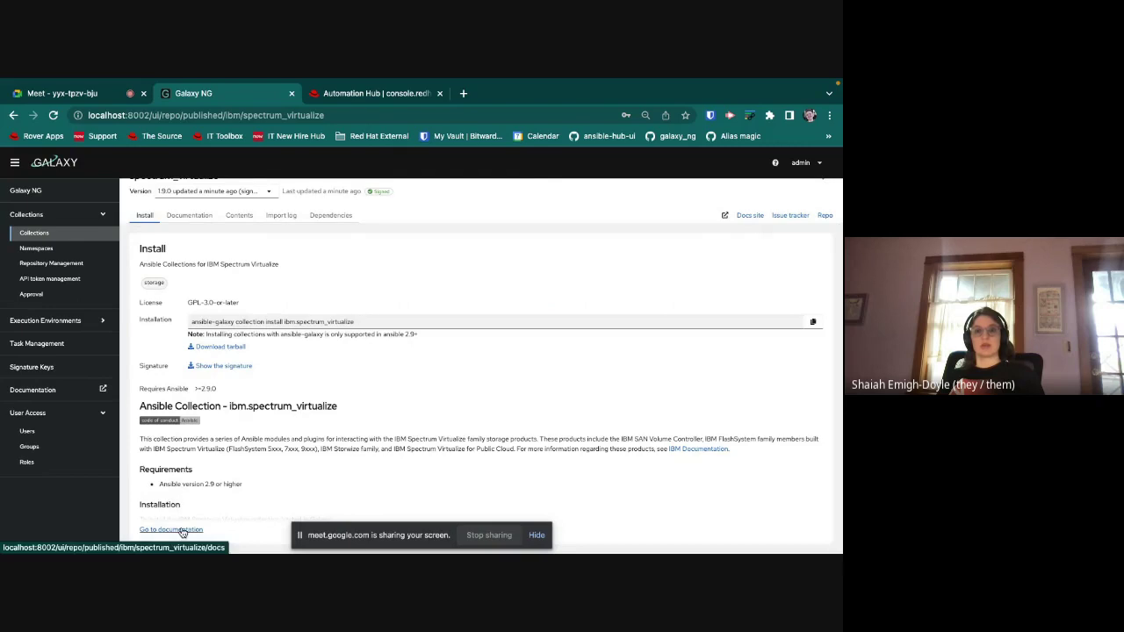
left_click(187, 527)
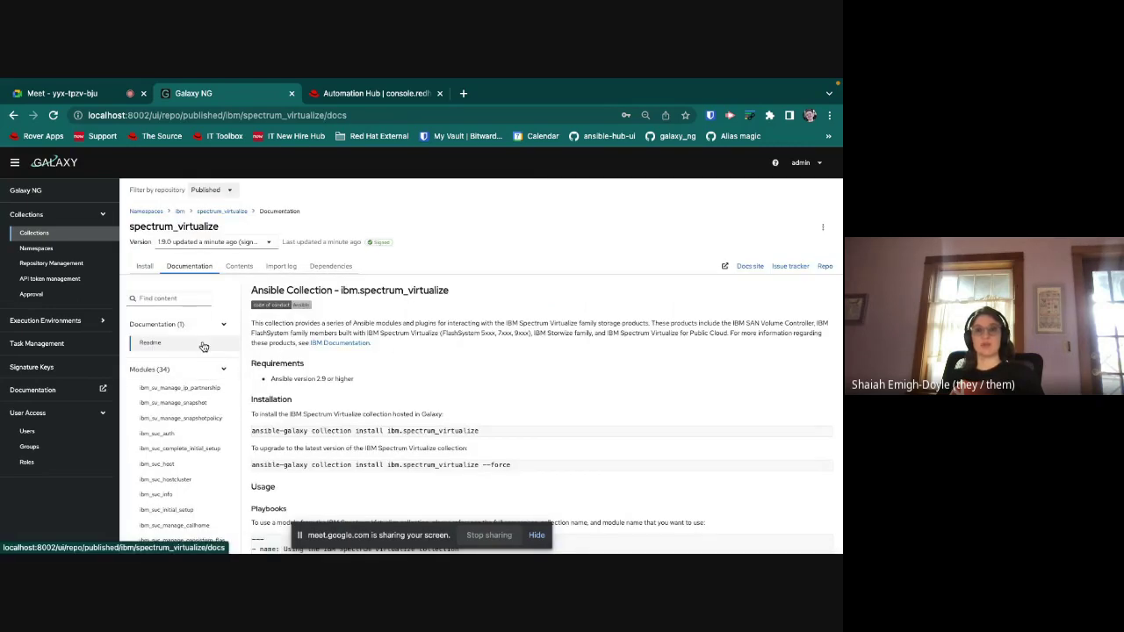
scroll(369, 371, "down", 2)
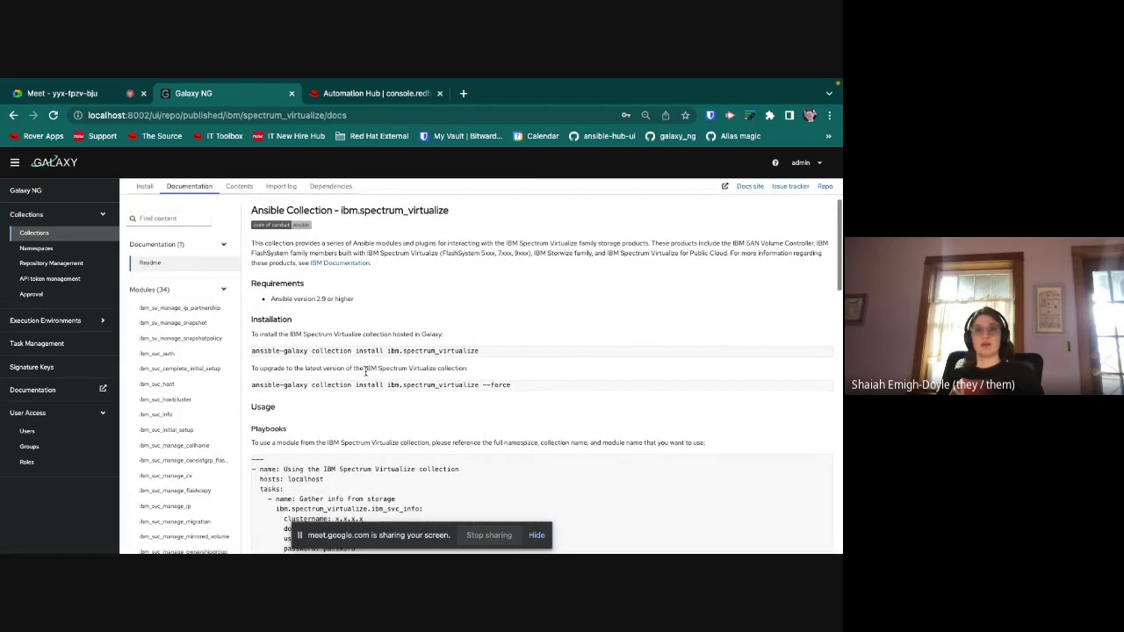
scroll(363, 371, "down", 2)
scroll(365, 375, "up", 2)
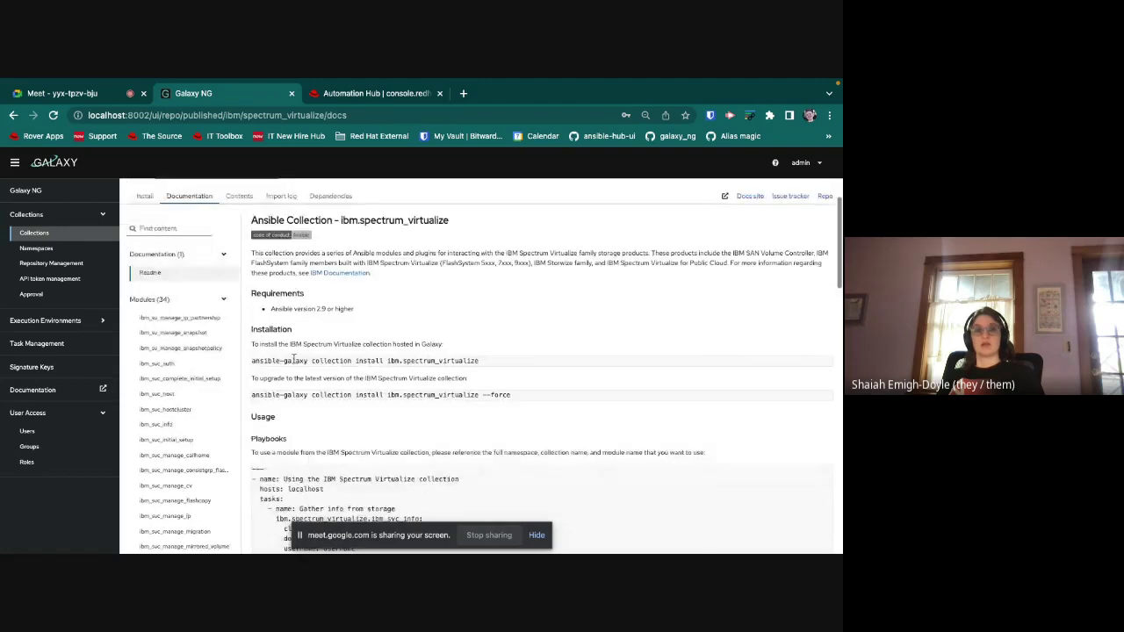
left_click(167, 320)
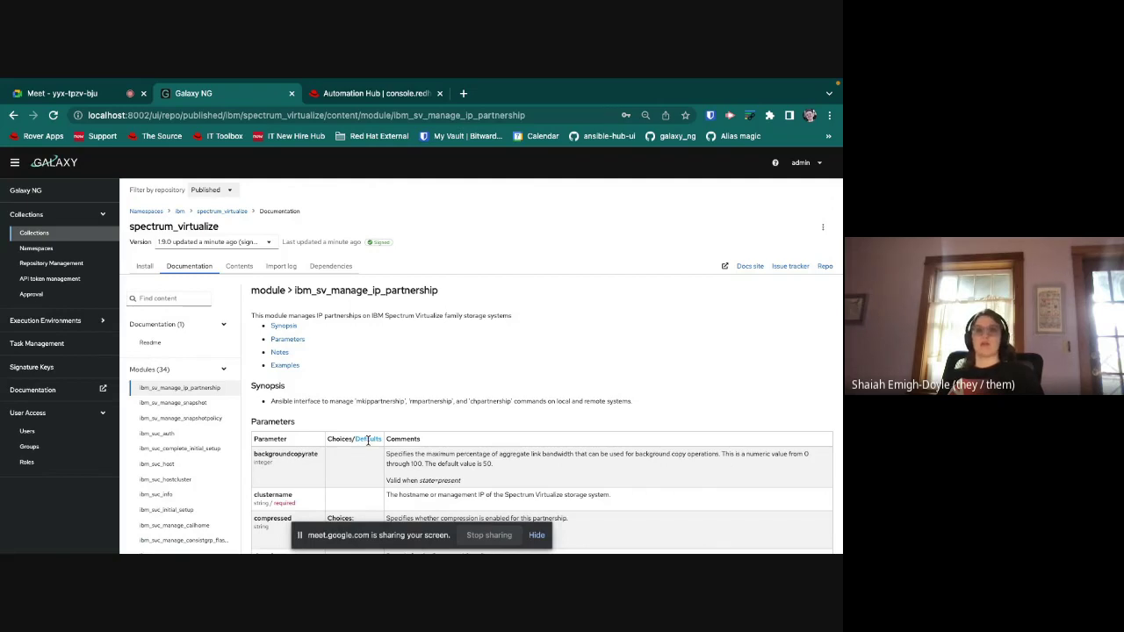
scroll(368, 442, "down", 10)
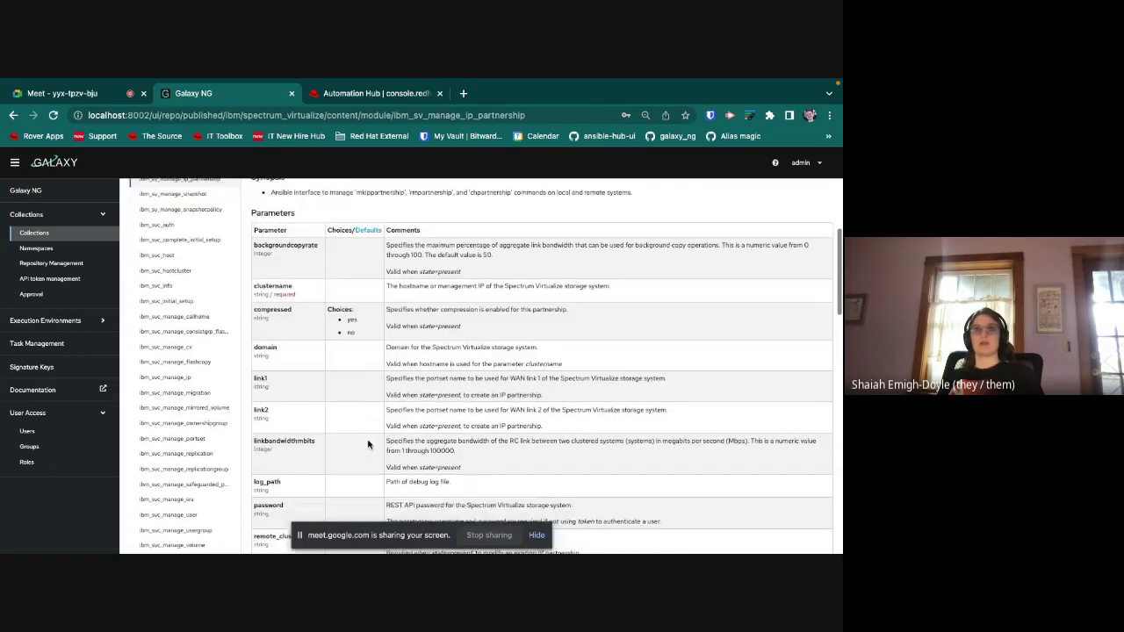
scroll(368, 444, "down", 5)
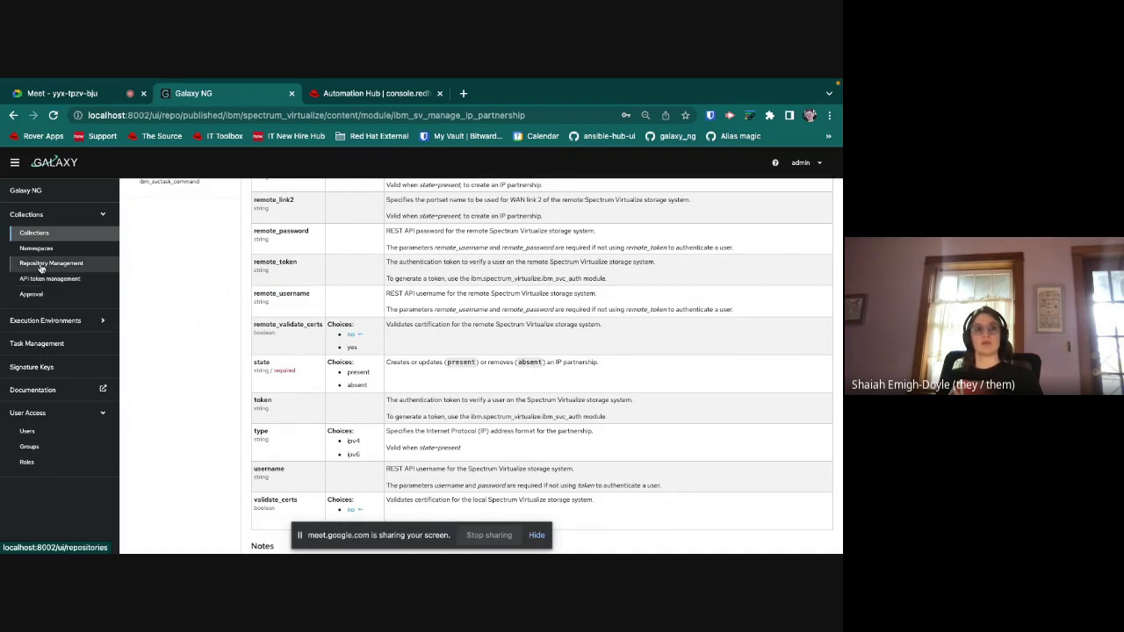
Step: Open the Edit remote form for rh-certified under Repository Management's Remote list
left_click(40, 266)
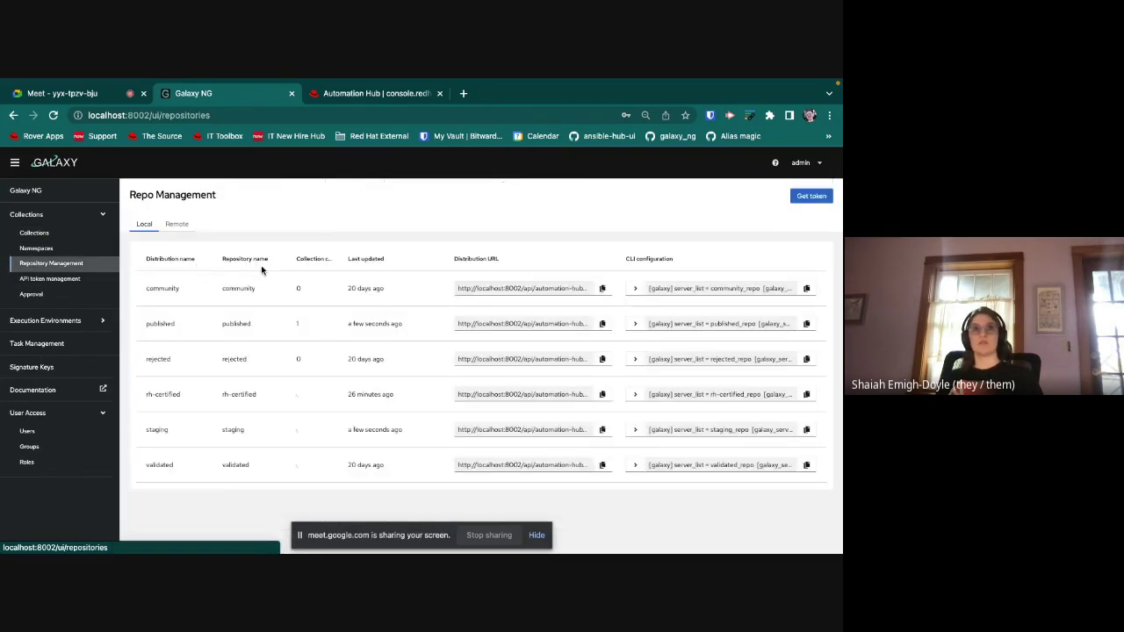
left_click(175, 225)
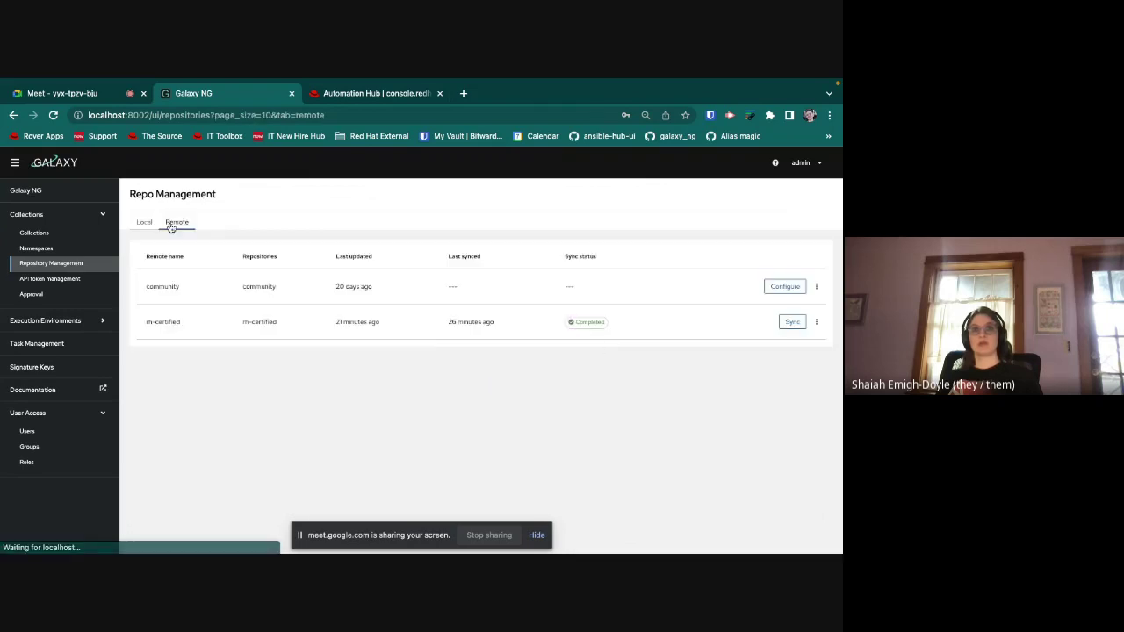
left_click(817, 324)
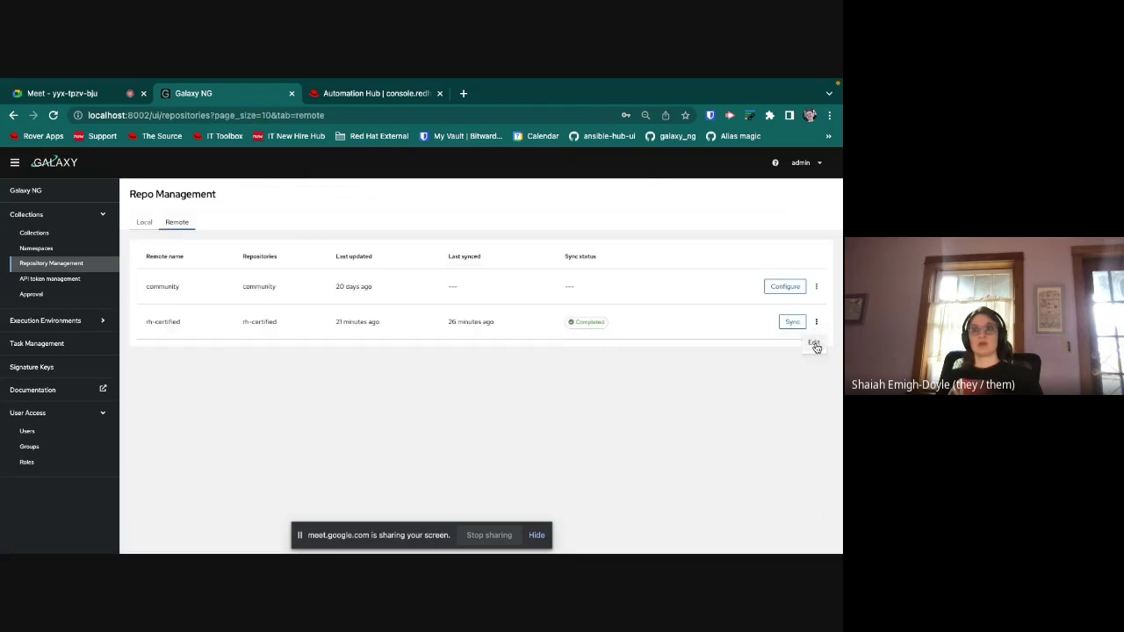
left_click(811, 347)
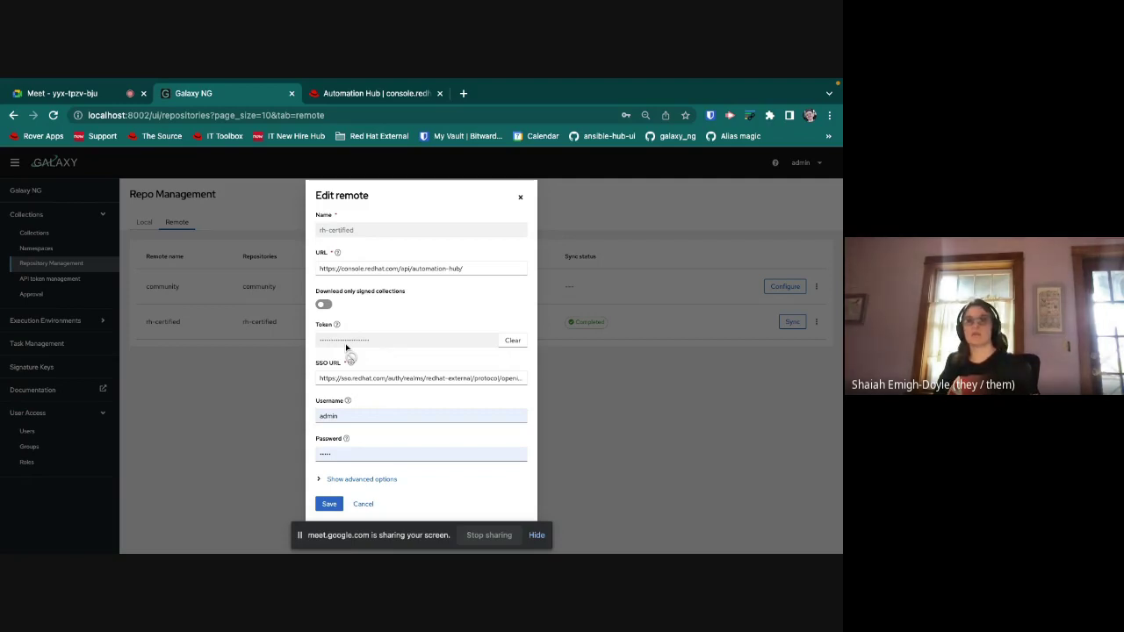
Step: Clear the rh-certified remote's username and password fields and save it
left_click(360, 93)
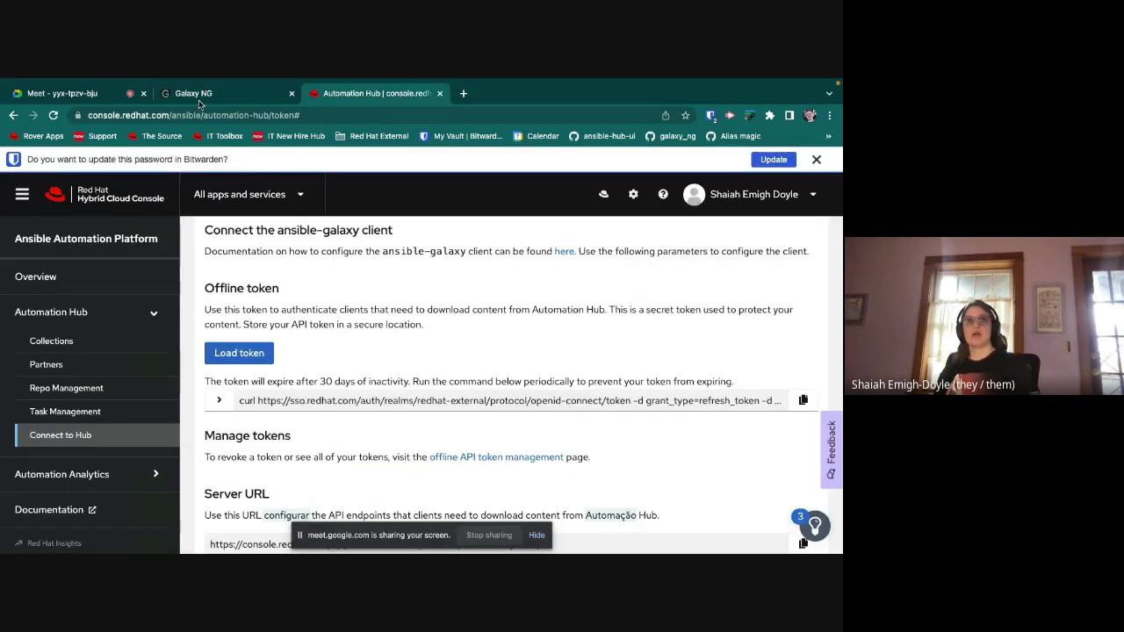
left_click(192, 93)
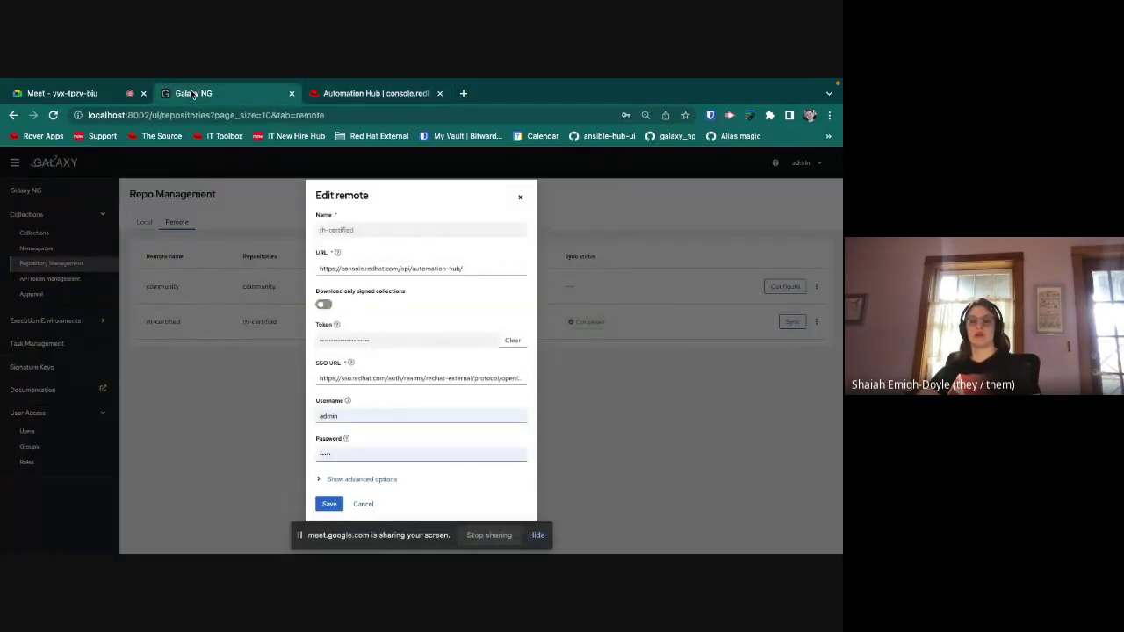
left_click(389, 418)
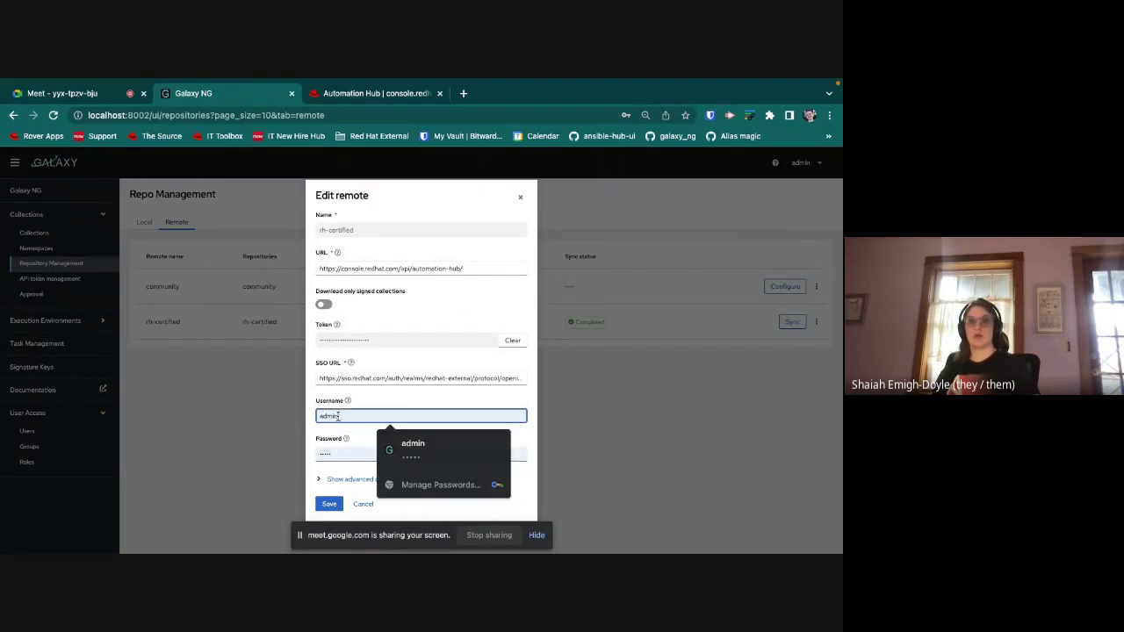
double_click(389, 418)
key("BackSpace")
key("Tab")
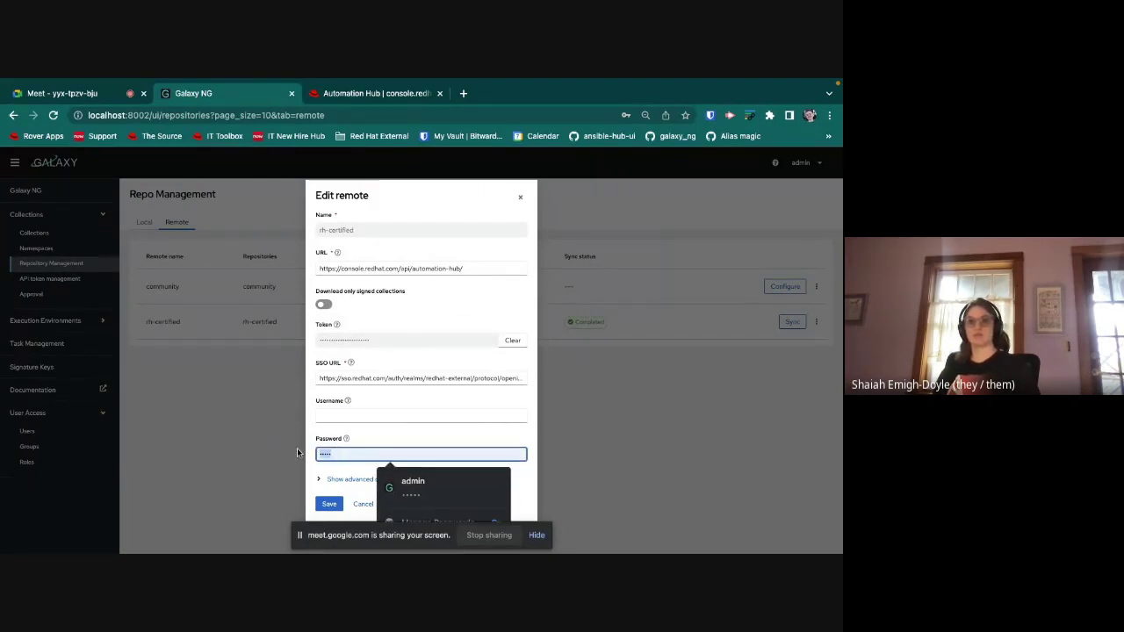
key("BackSpace")
left_click(328, 503)
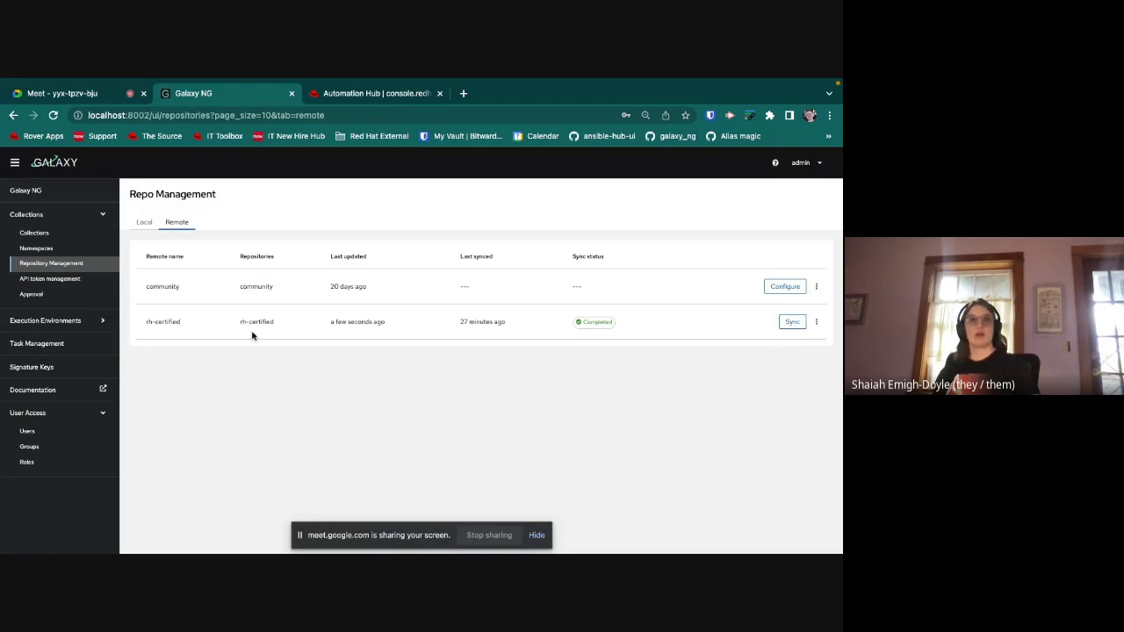
Step: Filter the collections list to the Red Hat Certified repository, then go to Roles
left_click(33, 233)
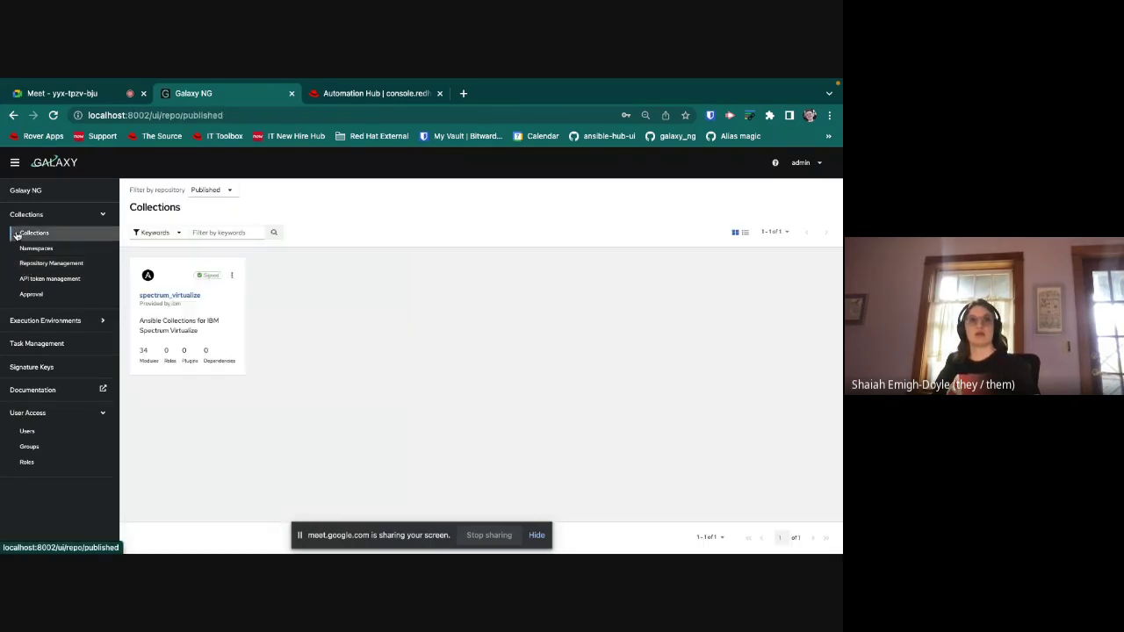
left_click(234, 191)
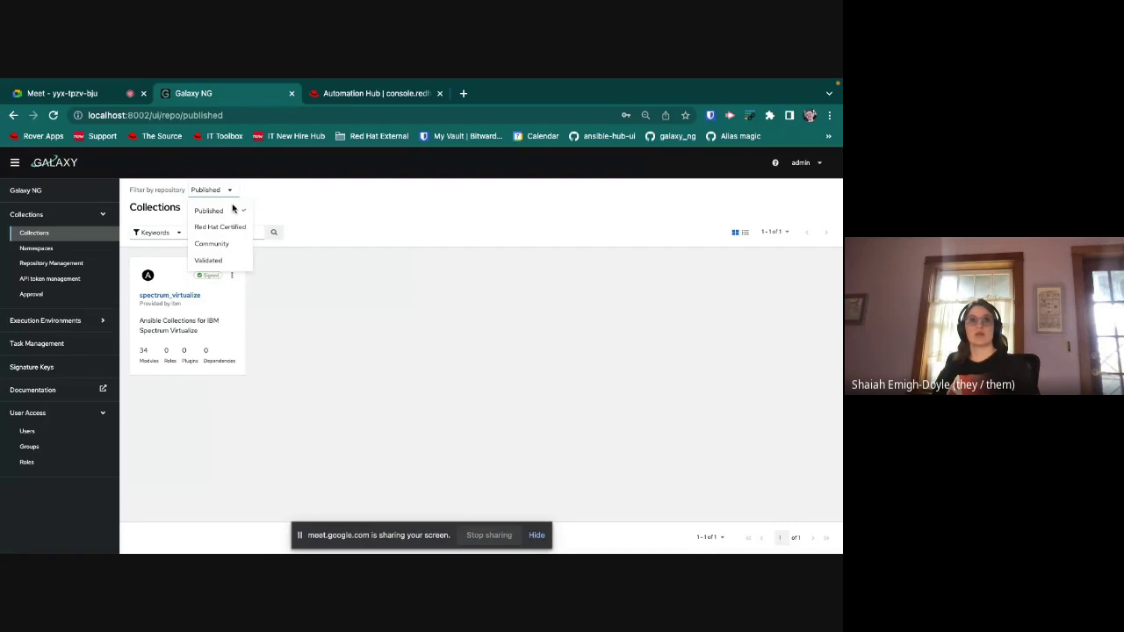
left_click(226, 229)
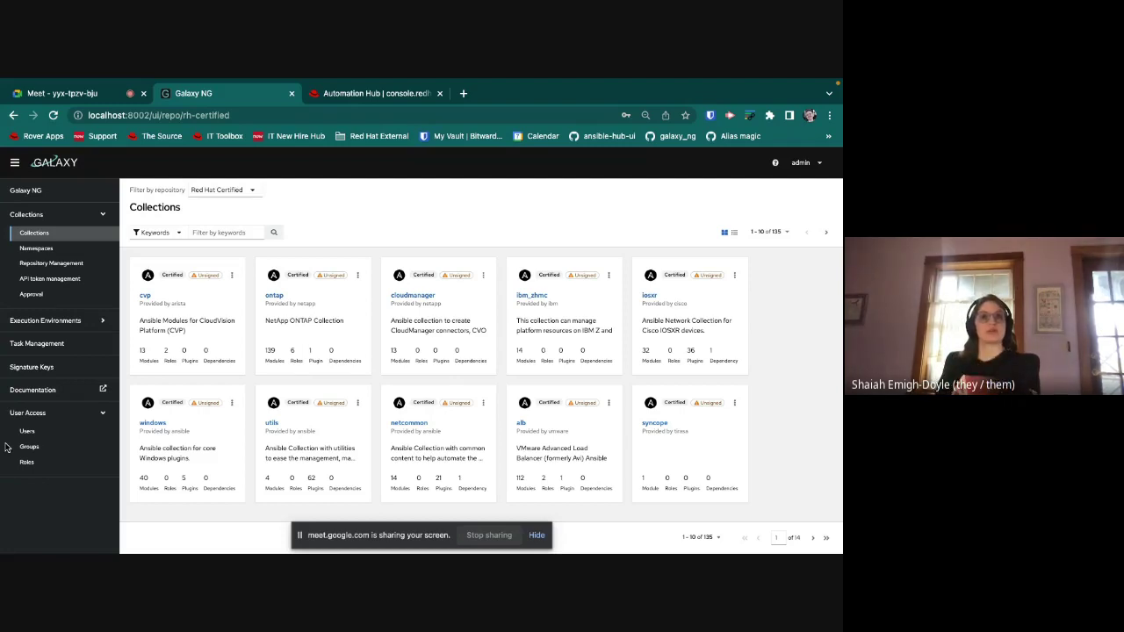
left_click(26, 462)
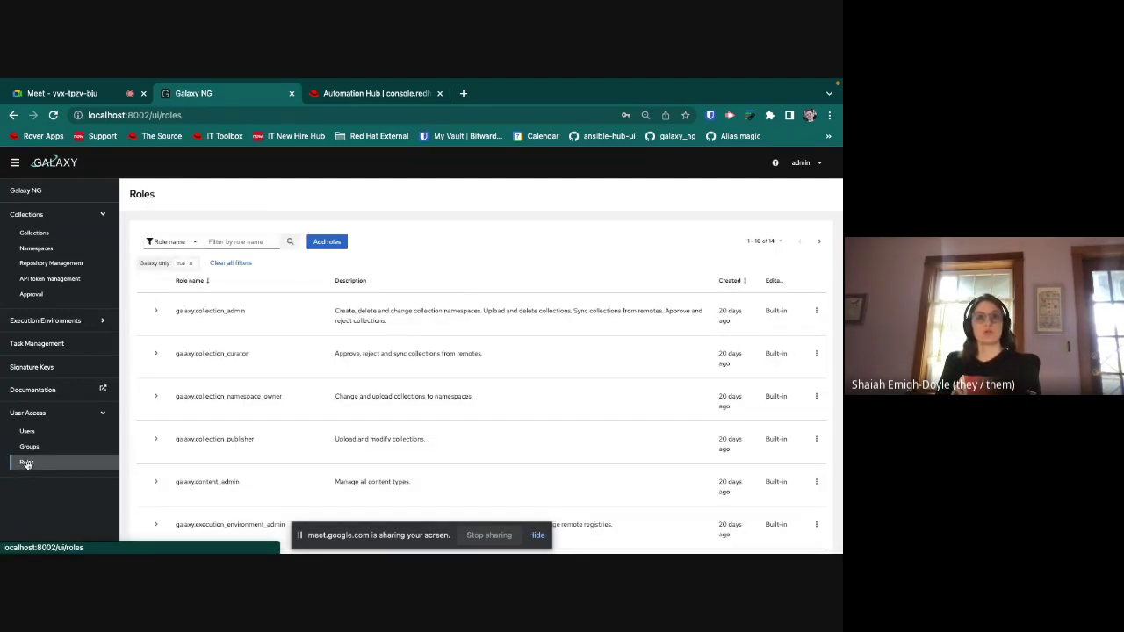
Step: Create role galaxy.demorole, described 'demo role', with four Collection Namespaces permissions
left_click(325, 241)
left_click(220, 267)
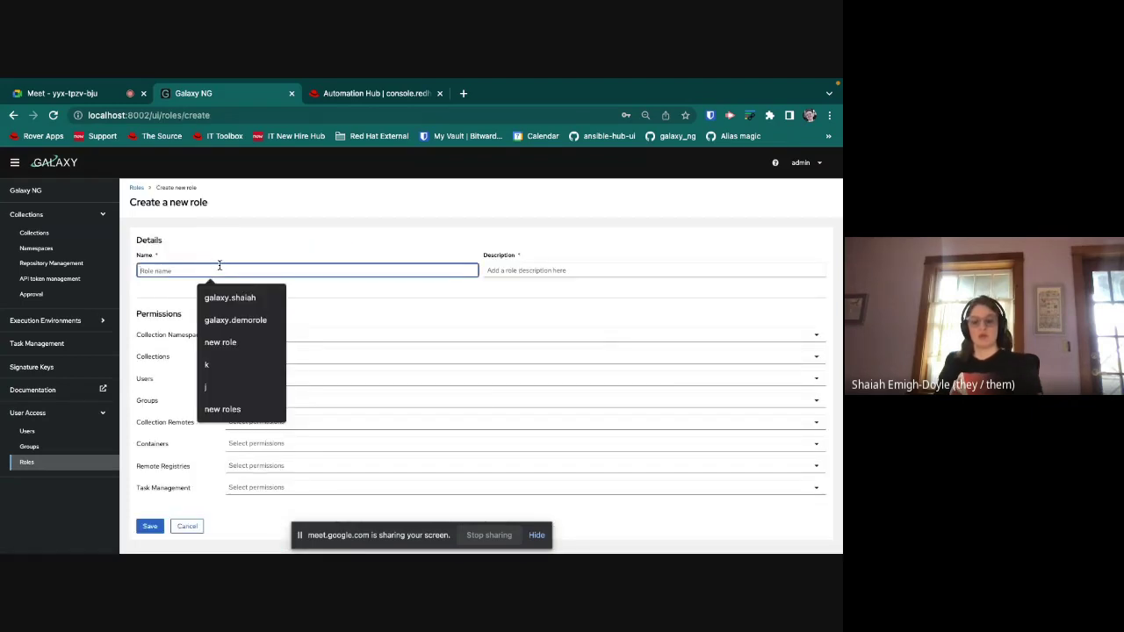
type("galaxy.demorole")
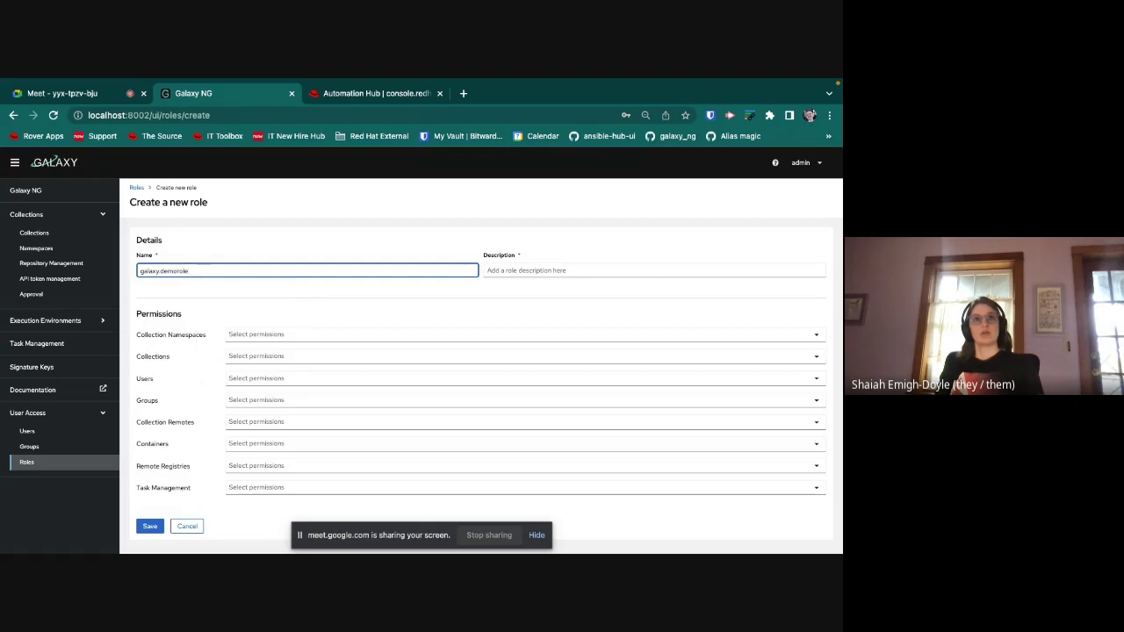
key("Tab")
type("demo role")
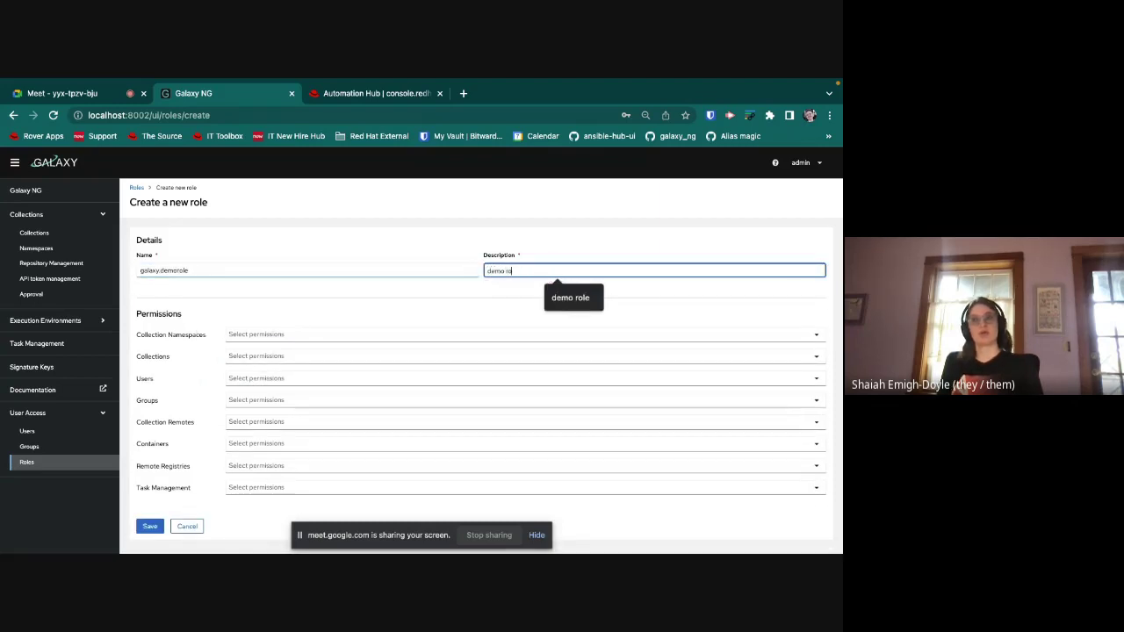
left_click(238, 334)
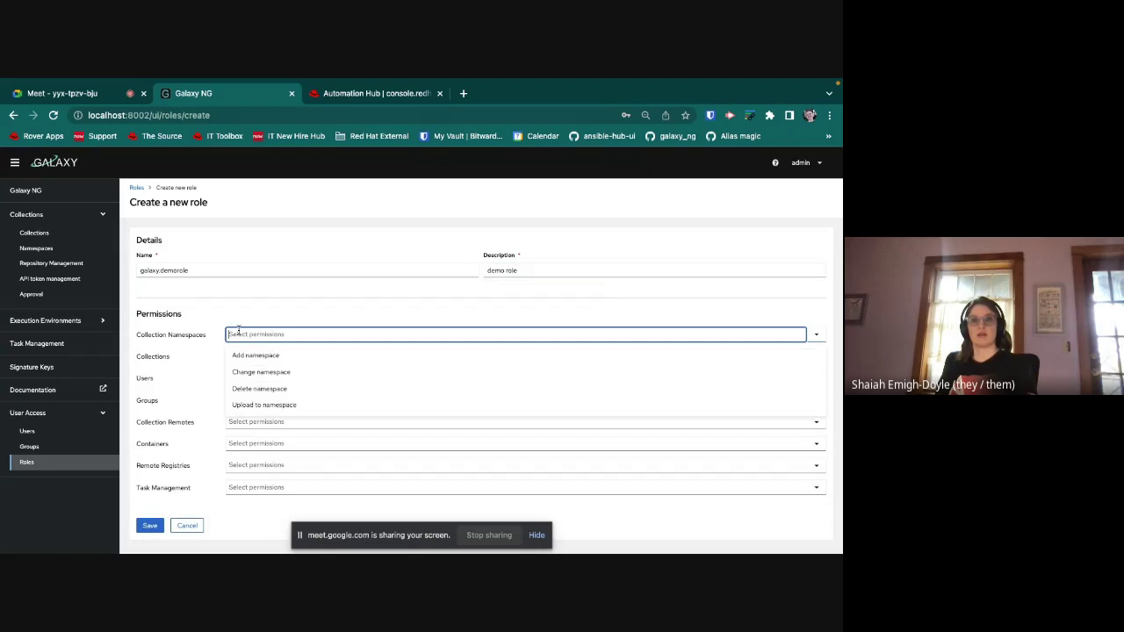
left_click(258, 372)
left_click(259, 371)
left_click(258, 371)
left_click(258, 358)
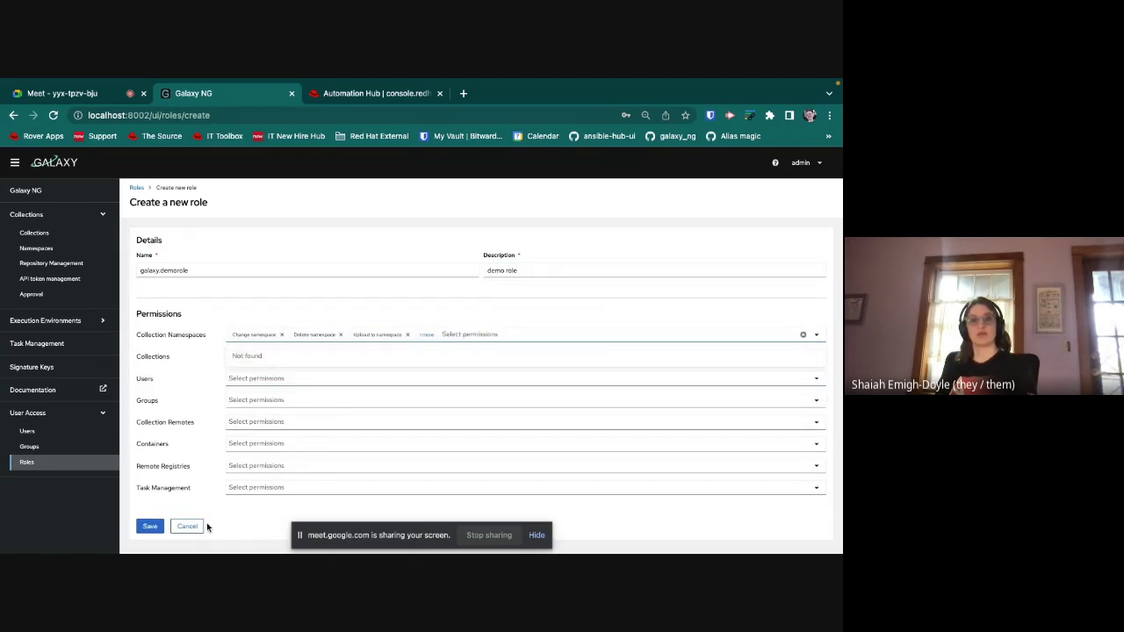
left_click(144, 529)
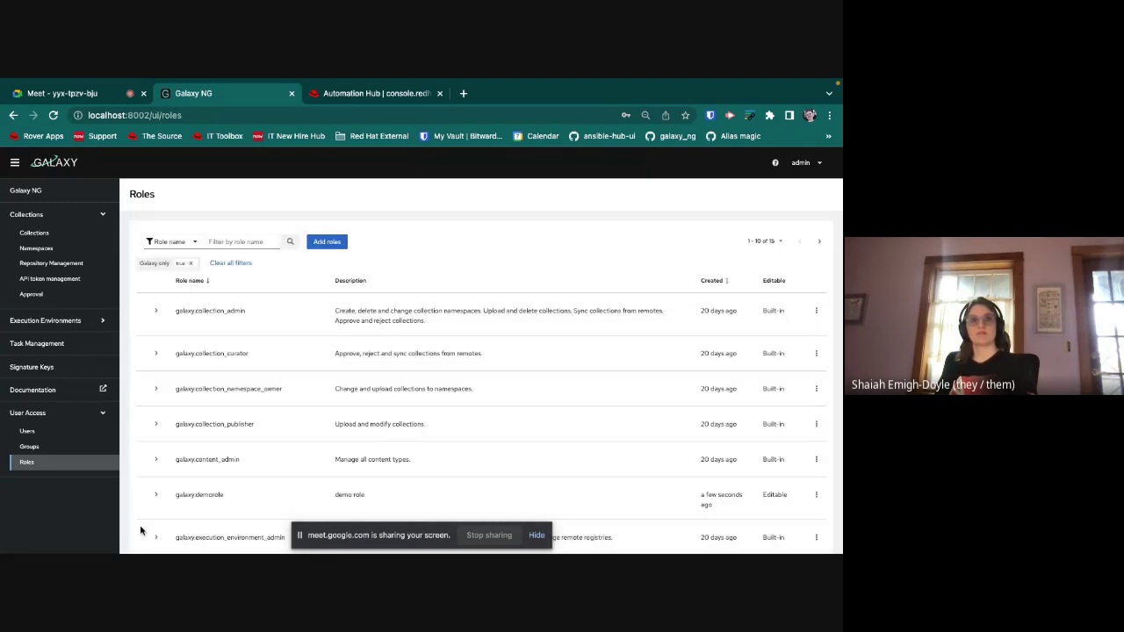
Step: Filter the roles list by 'demo' to confirm the new role
left_click(250, 242)
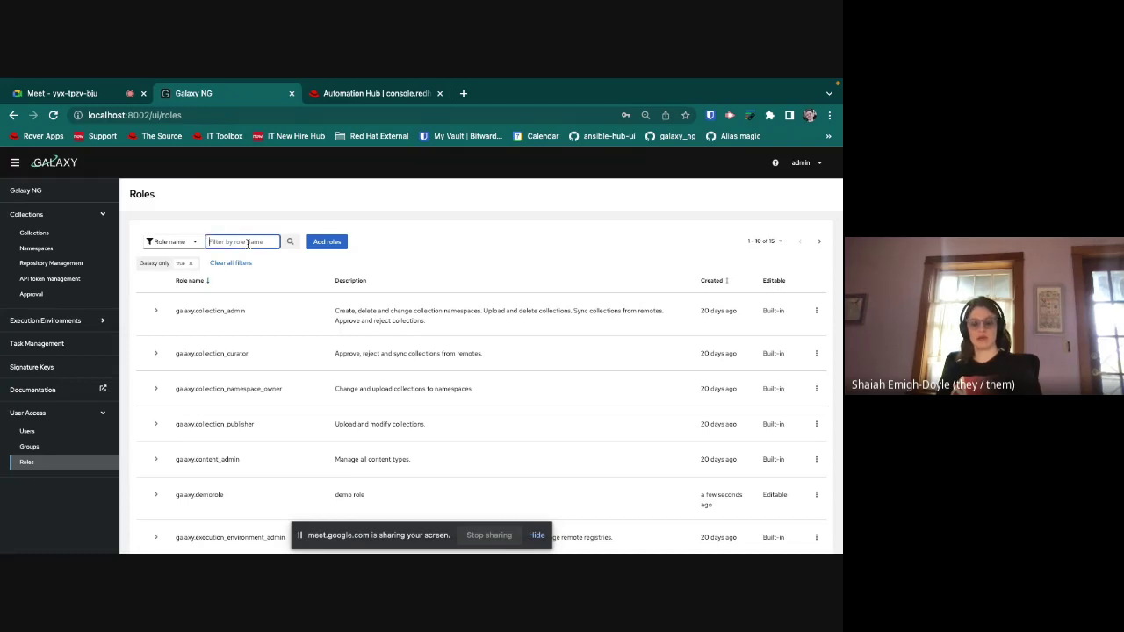
type("demo")
key("Return")
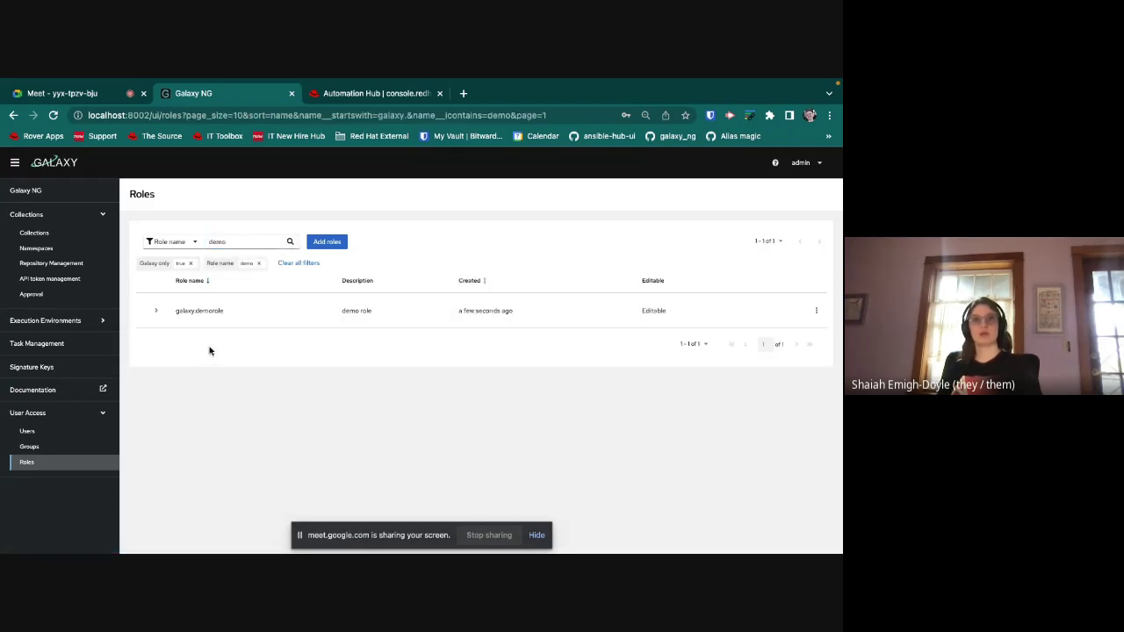
left_click(35, 430)
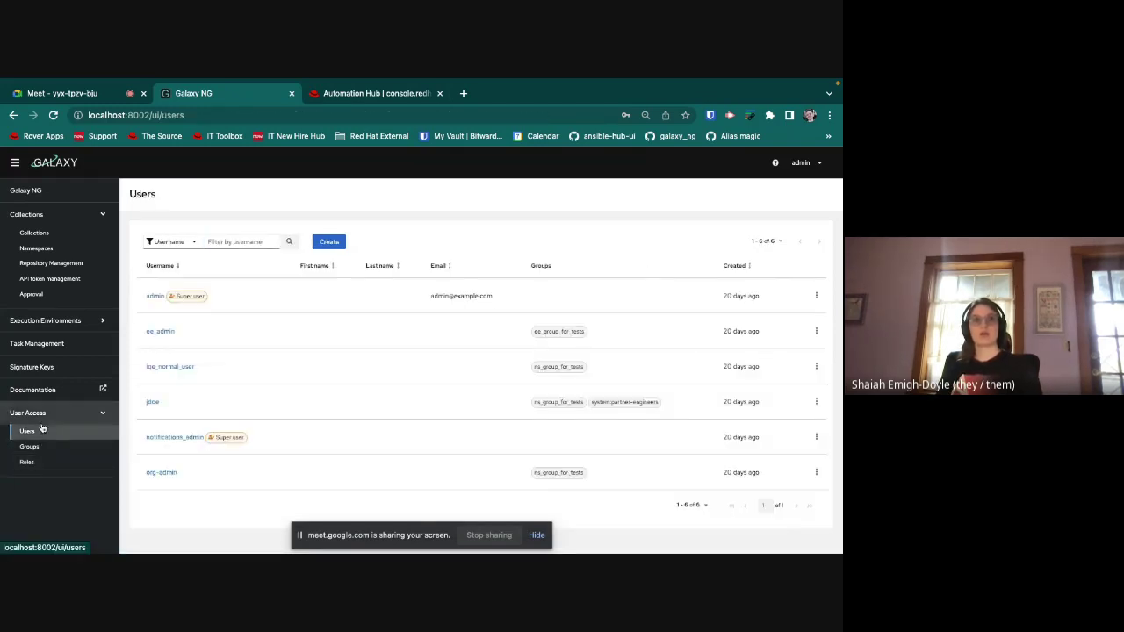
Step: Start a new user and set its username to demoUser
left_click(318, 244)
left_click(176, 259)
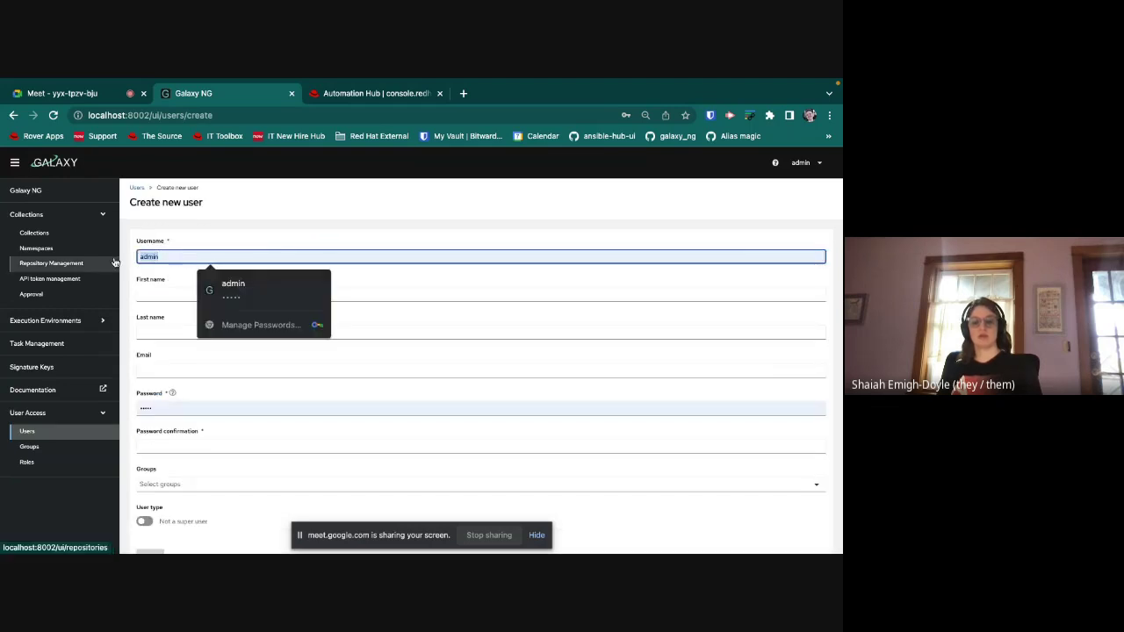
key("ctrl+a")
type("de")
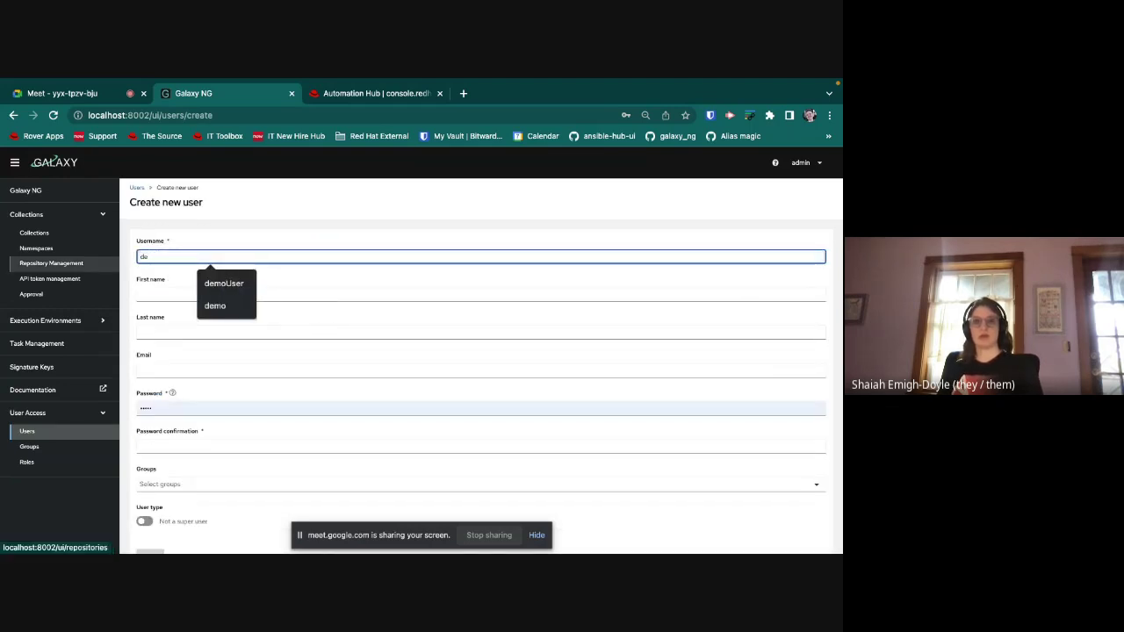
key("Down")
key("Return")
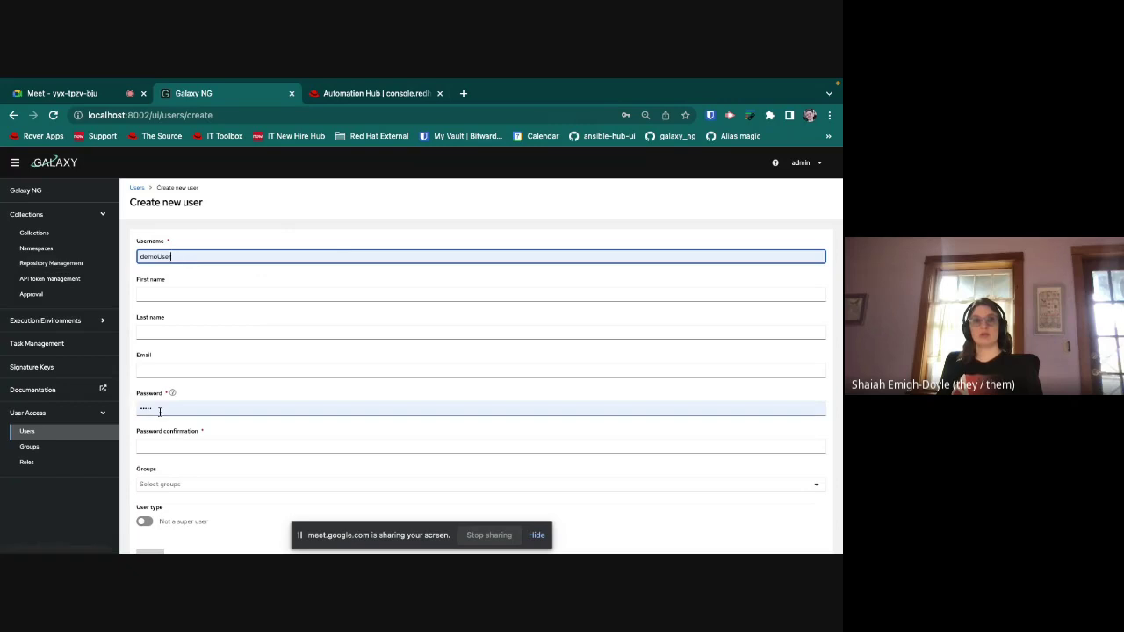
Step: Enter and confirm the new user's password, then create the account
left_click(159, 412)
key("ctrl+a")
type("pass")
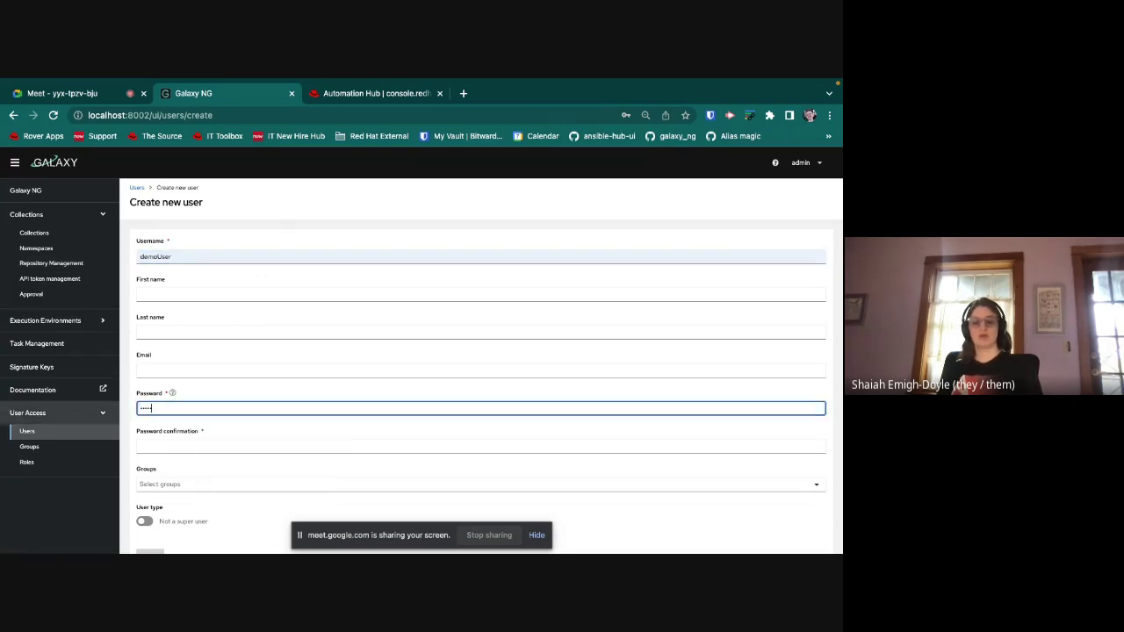
type("w")
left_click(481, 447)
type("pas")
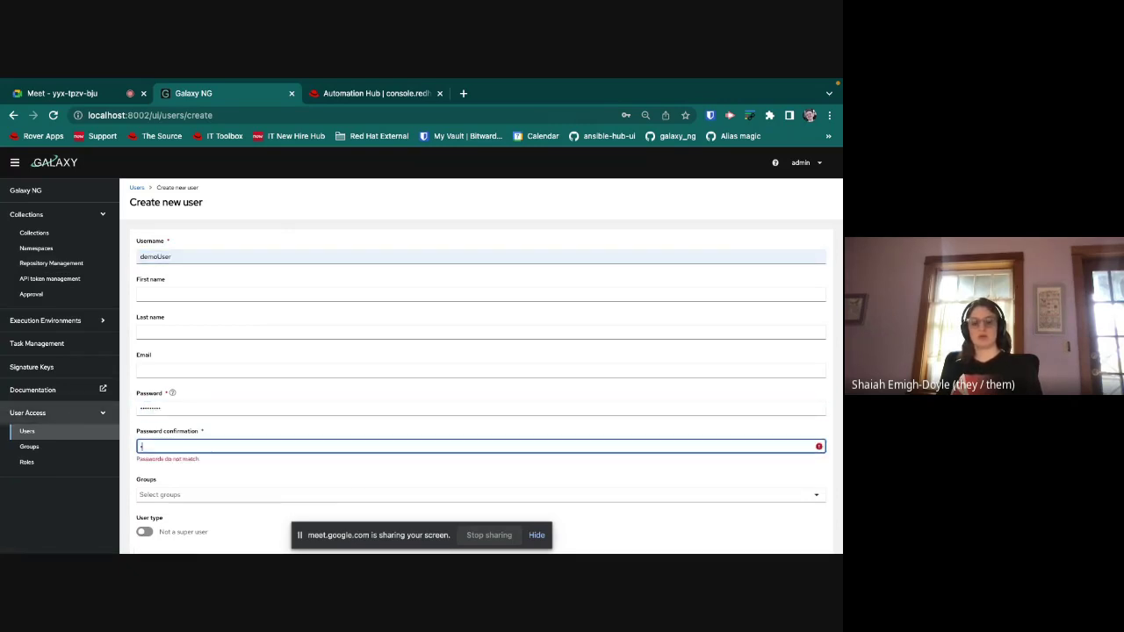
type("sword")
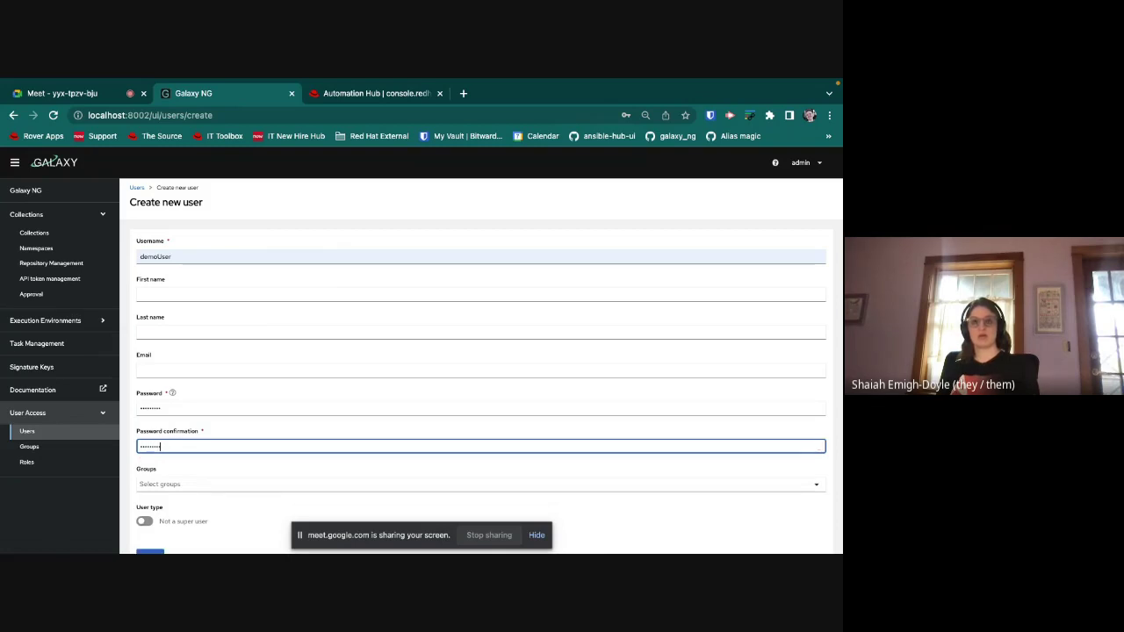
scroll(175, 448, "down", 1)
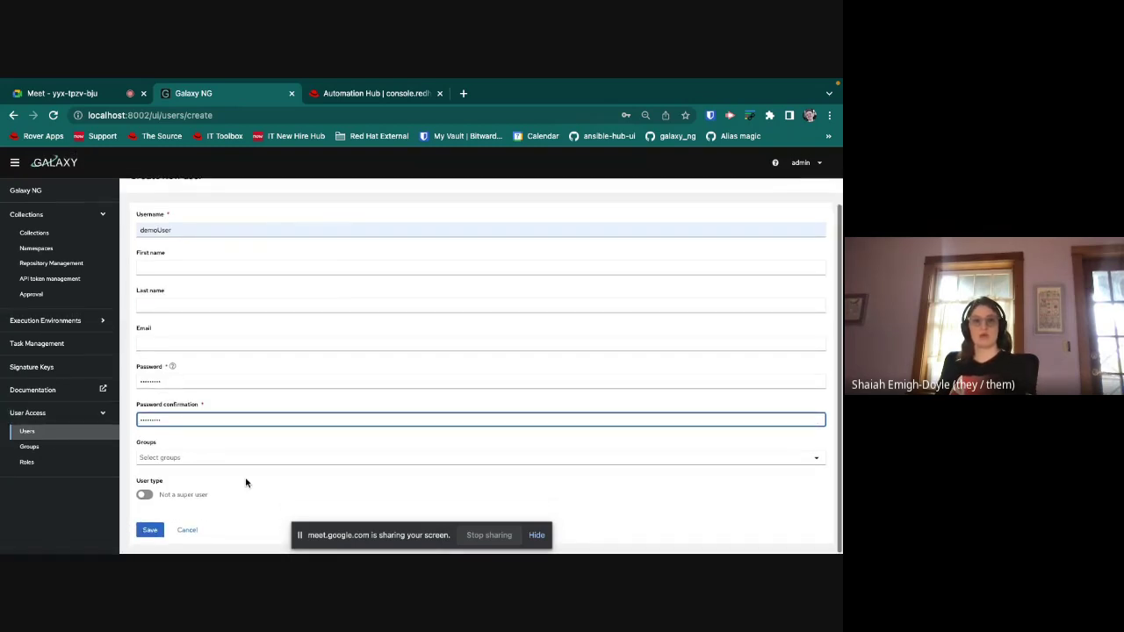
left_click(150, 532)
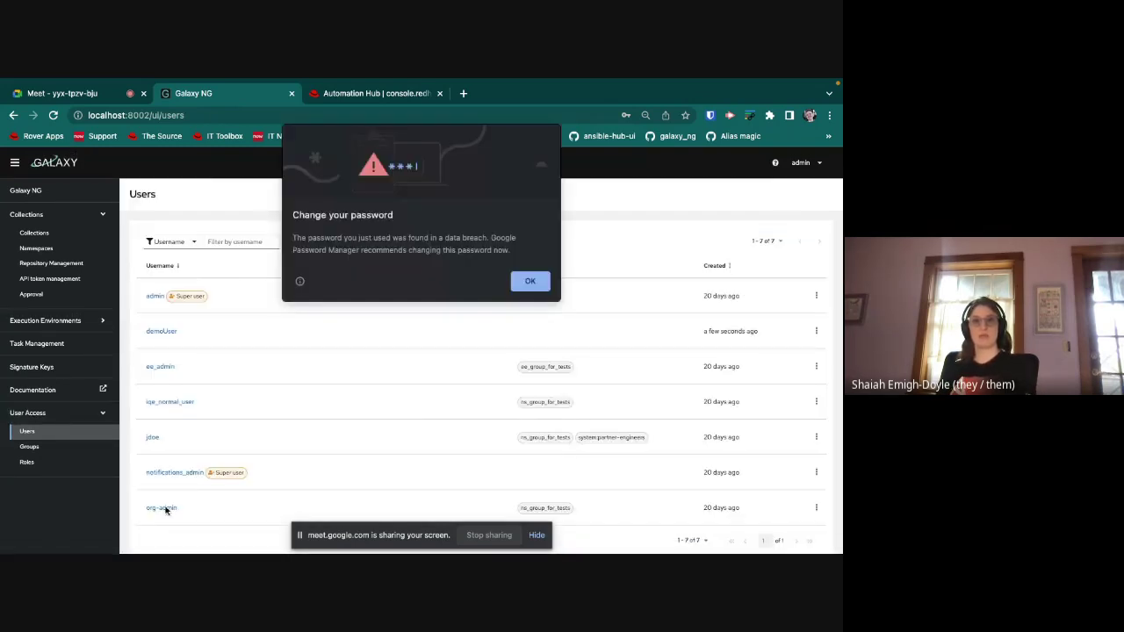
Step: Dismiss Chrome's password breach warning and decline saving the password
left_click(525, 282)
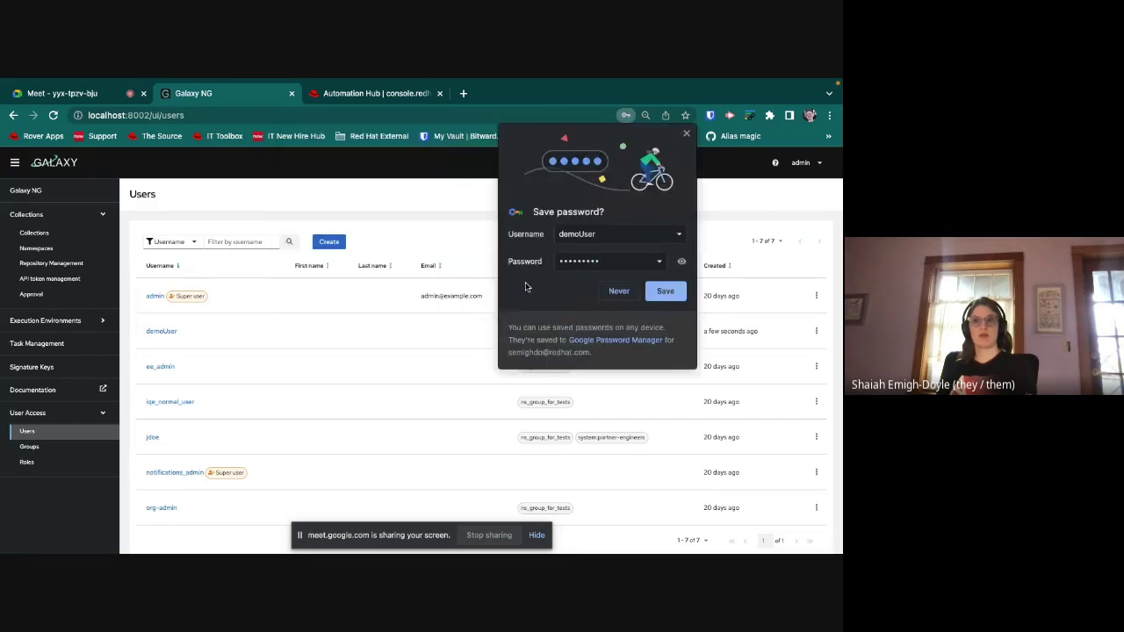
left_click(612, 293)
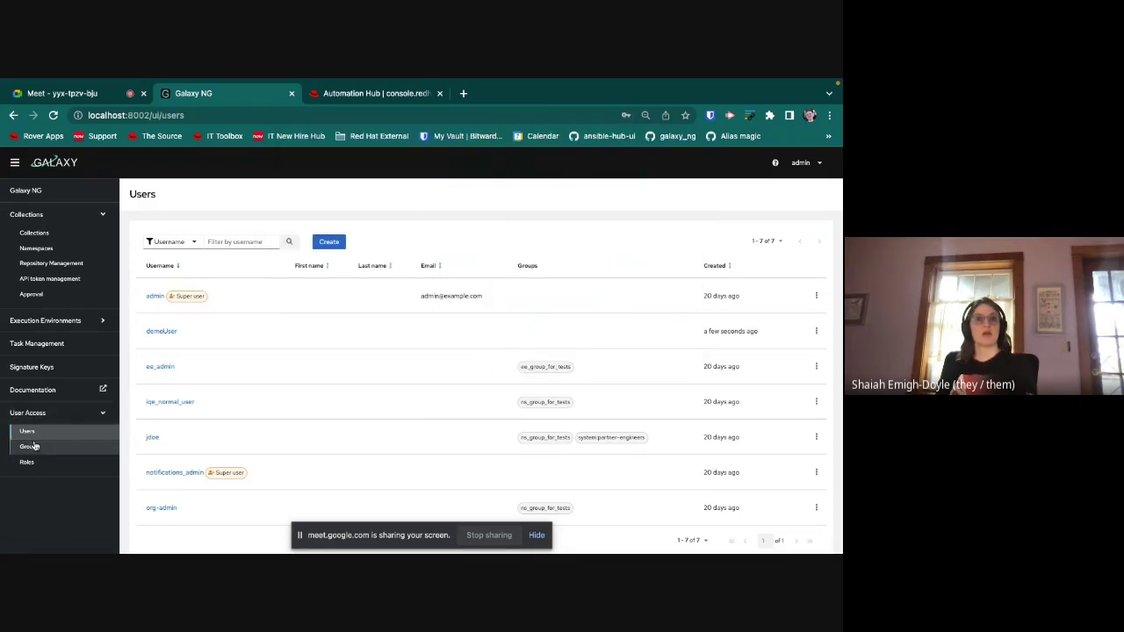
left_click(30, 447)
Step: Create a new group named demoGroup under Groups
left_click(191, 242)
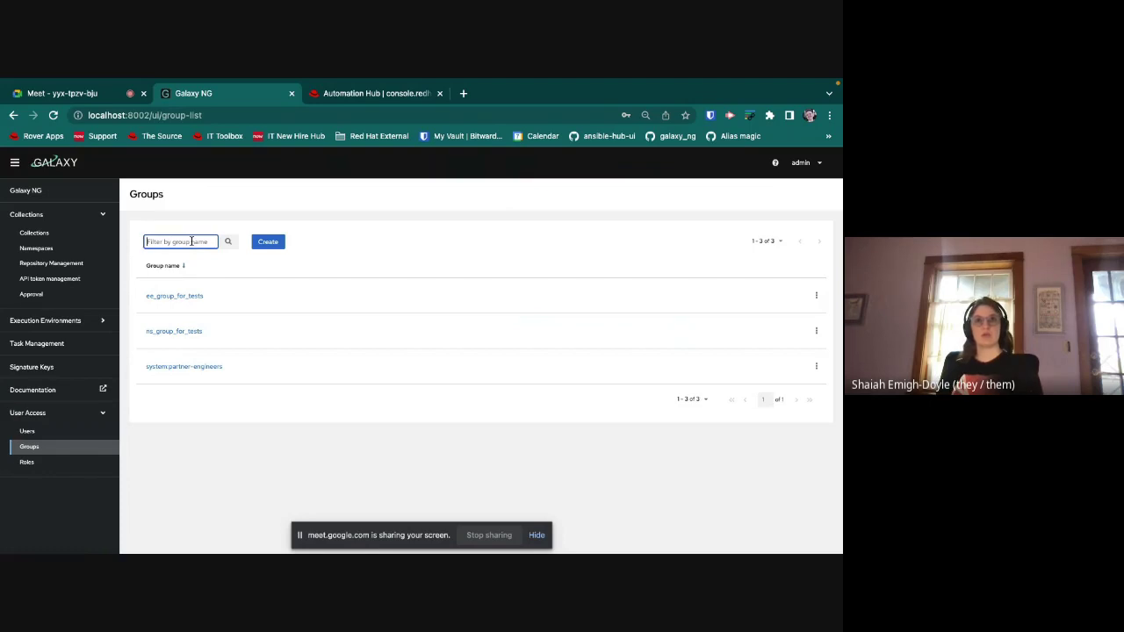
left_click(269, 244)
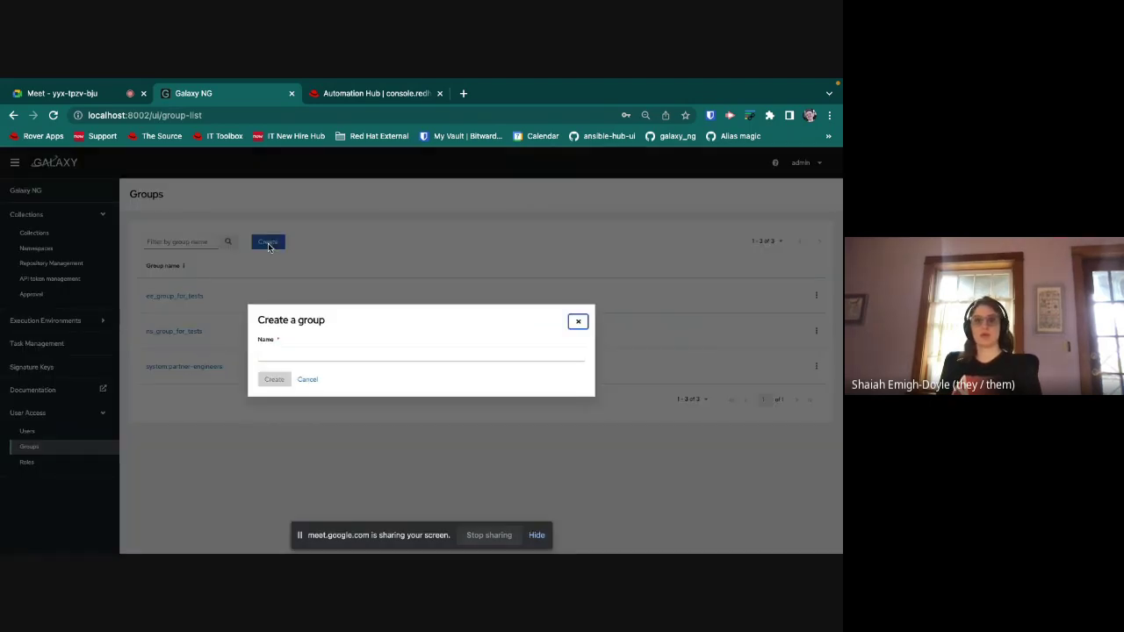
left_click(352, 354)
type("demoGroup")
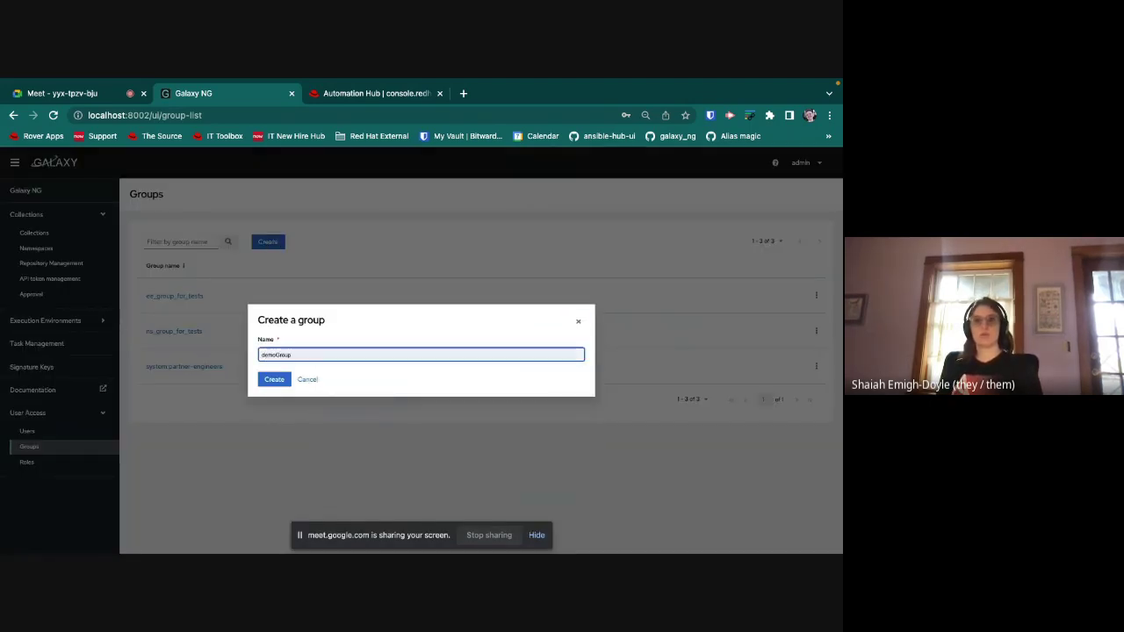
left_click(274, 379)
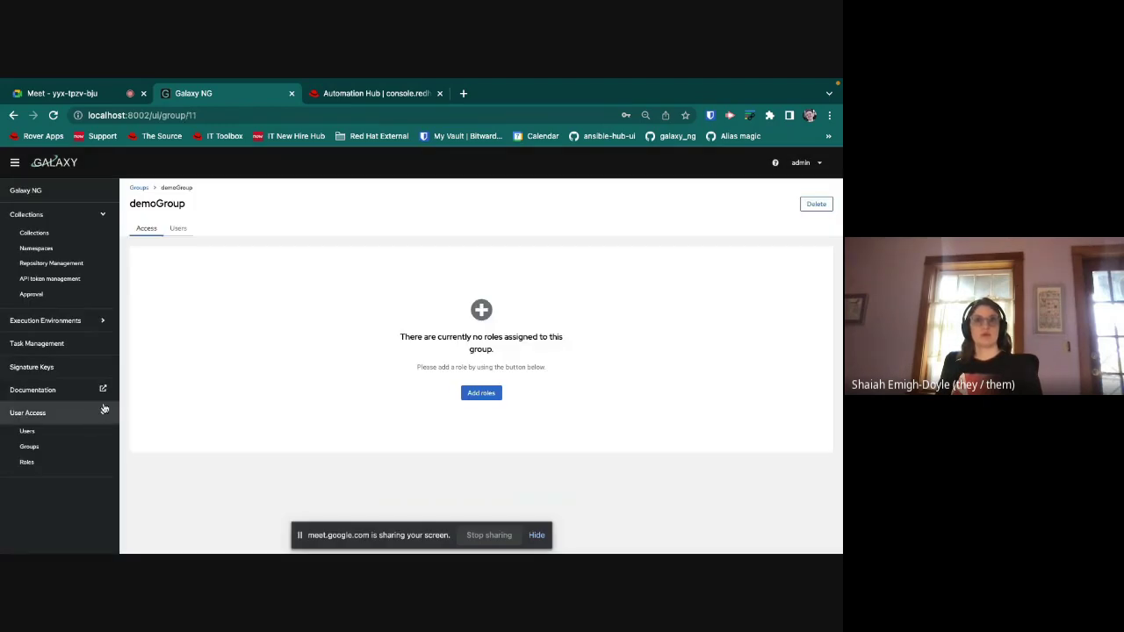
Step: Add the demo user as a member of demoGroup
left_click(177, 230)
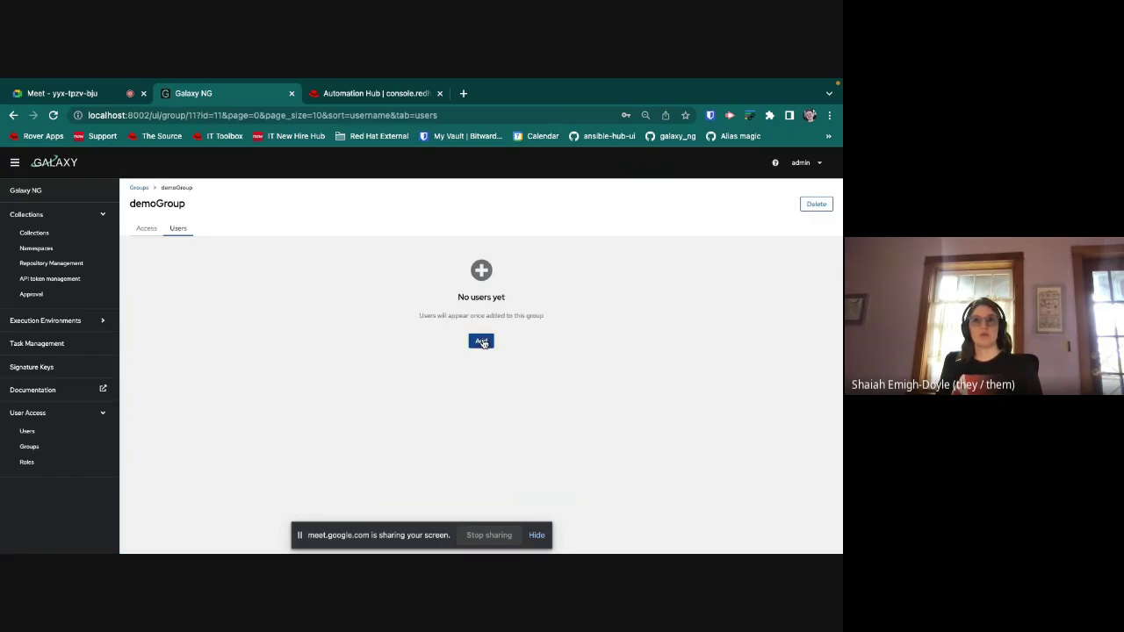
left_click(482, 344)
left_click(269, 346)
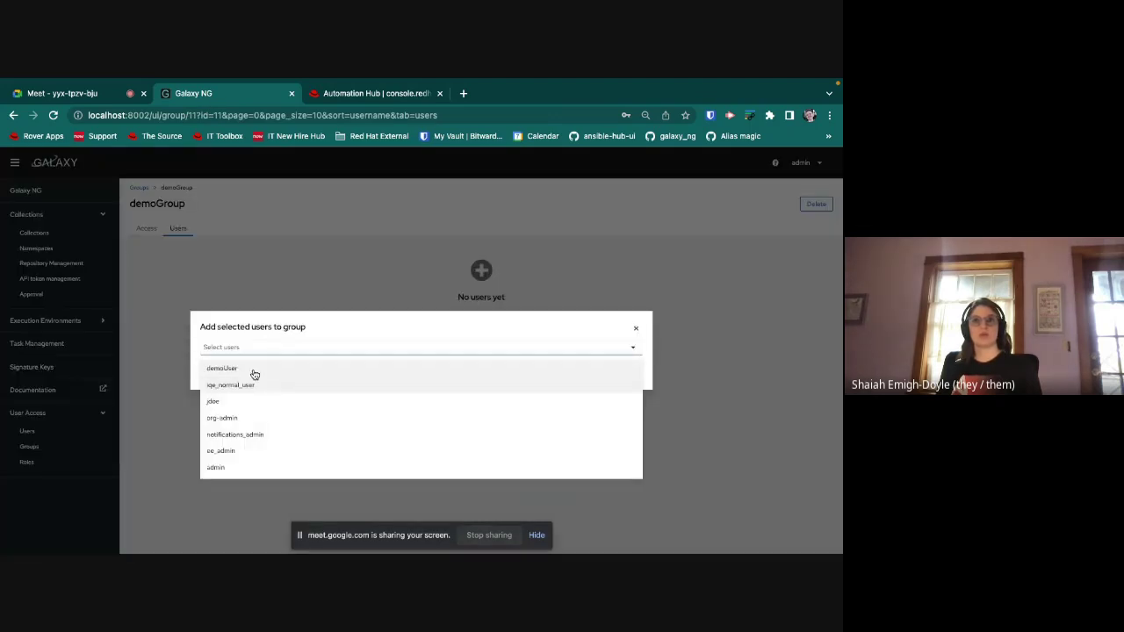
left_click(251, 369)
left_click(183, 371)
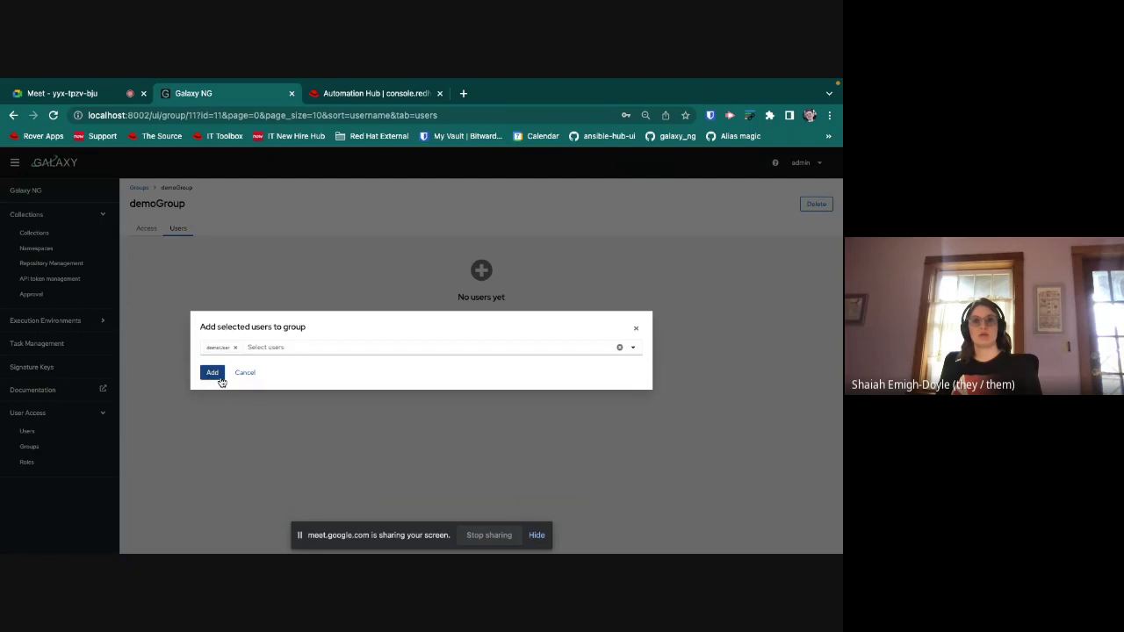
left_click(220, 380)
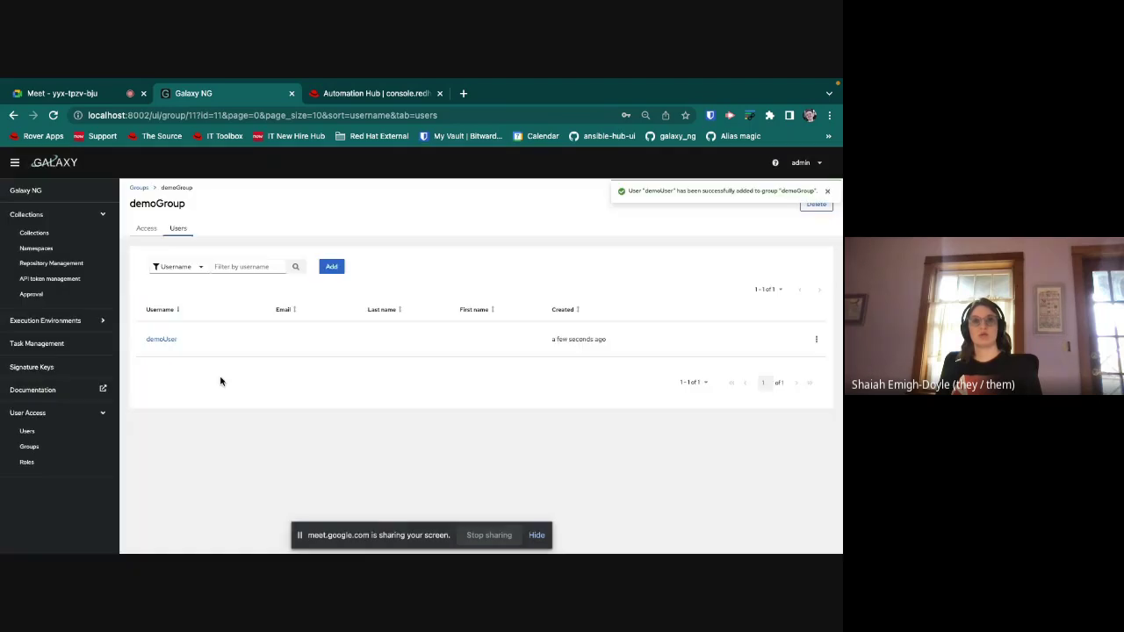
Step: Assign the galaxy.demorole role to demoGroup
left_click(146, 232)
left_click(484, 394)
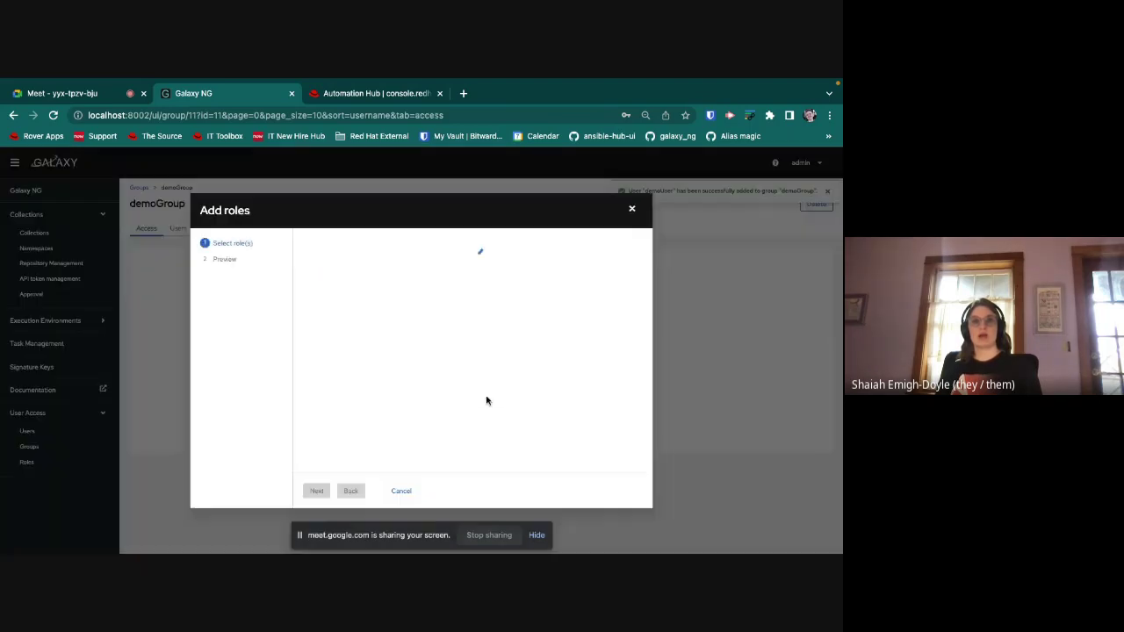
left_click(320, 243)
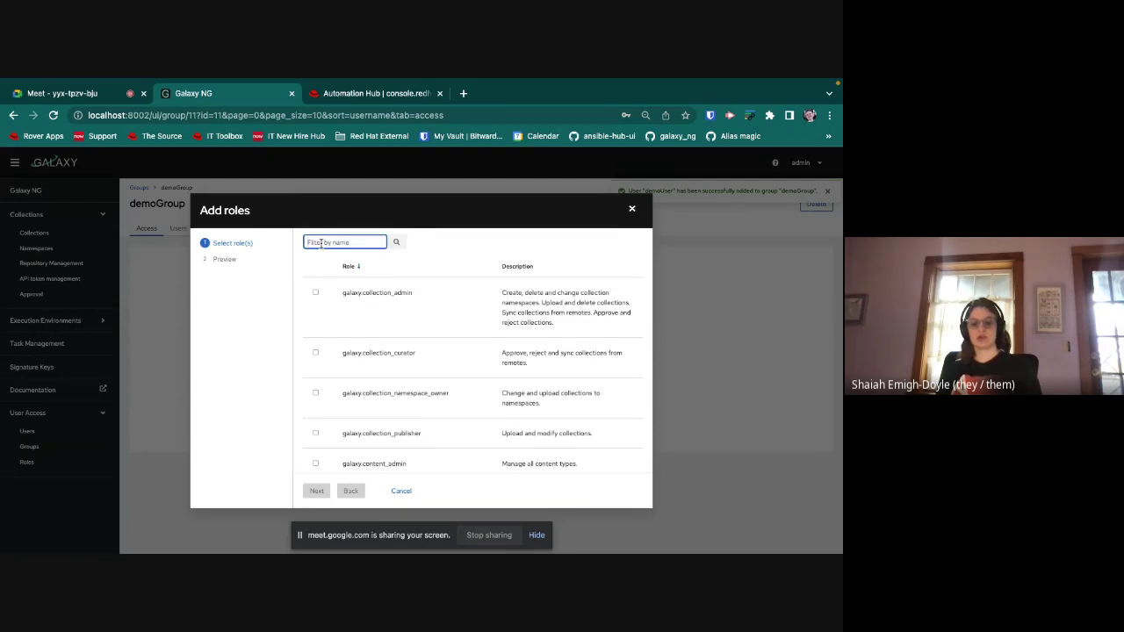
type("demo")
key("Return")
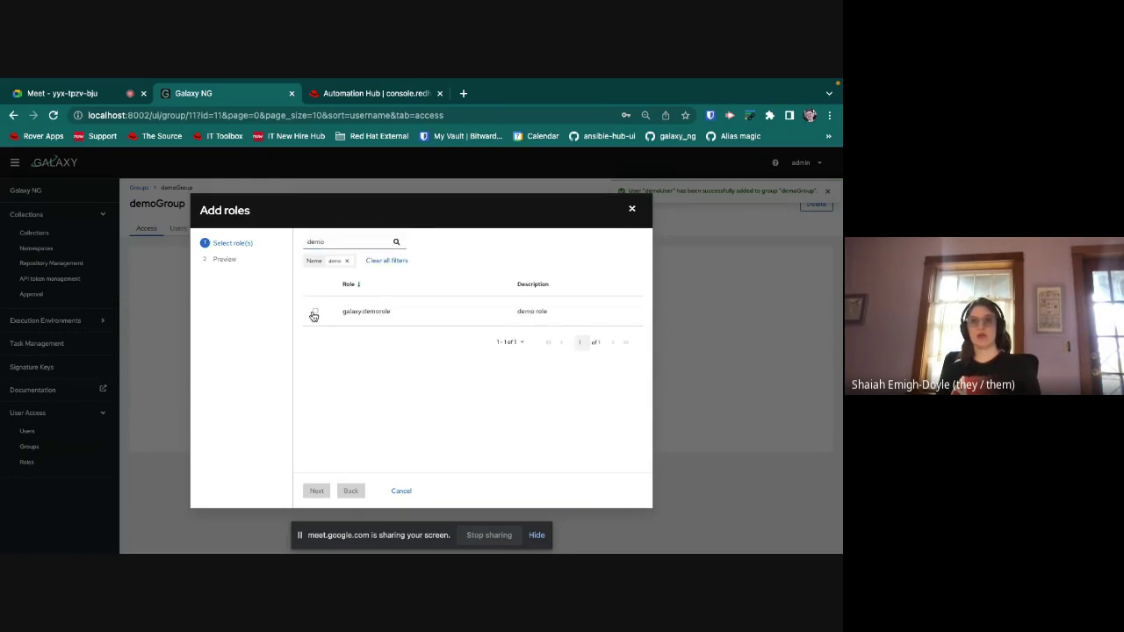
left_click(313, 314)
left_click(317, 492)
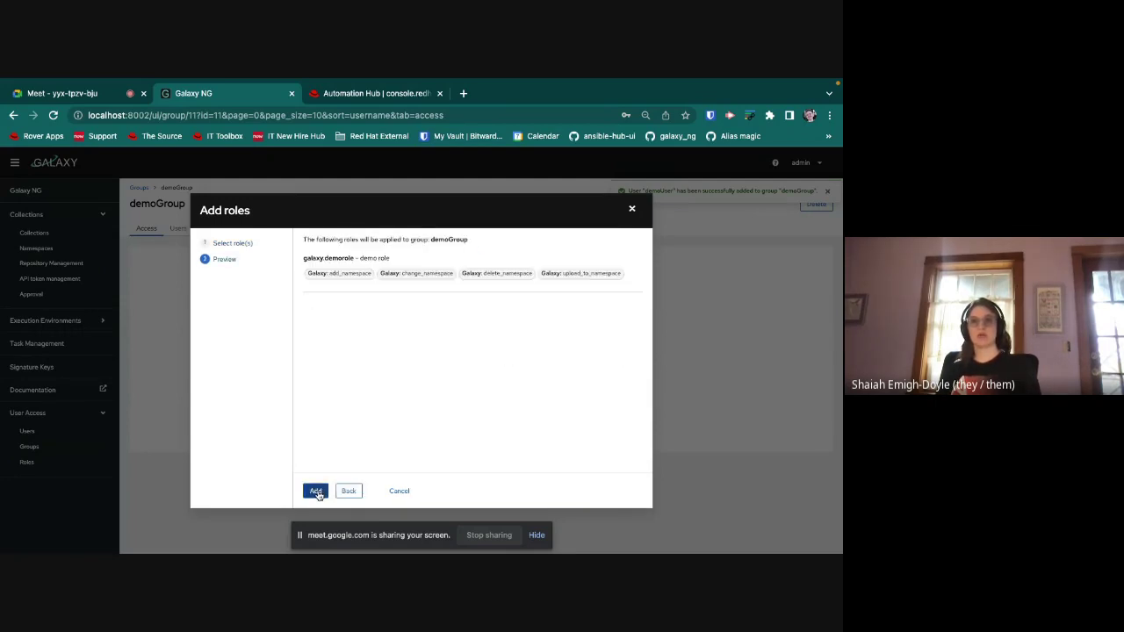
left_click(316, 492)
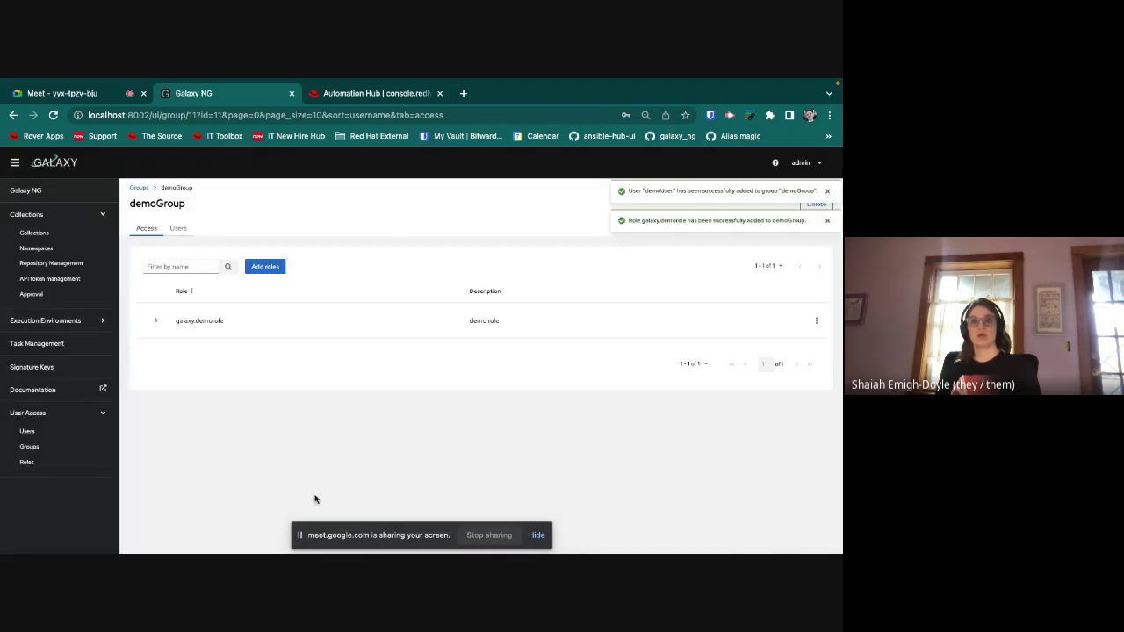
Step: Assign the galaxy.content_admin role to demoGroup as well
left_click(254, 269)
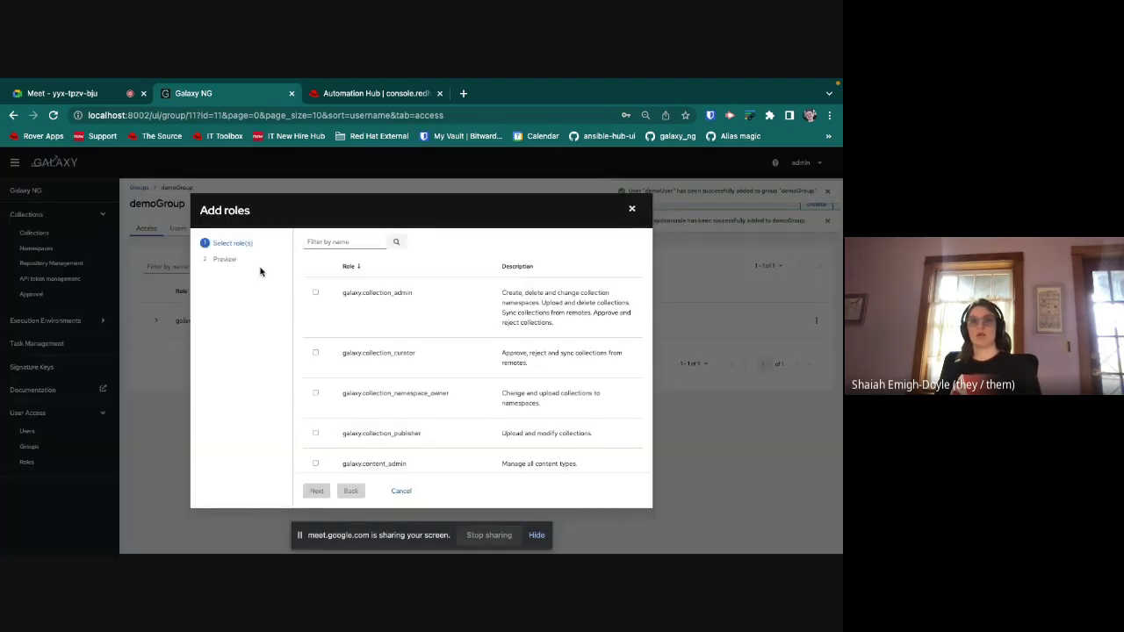
left_click(314, 241)
type("content")
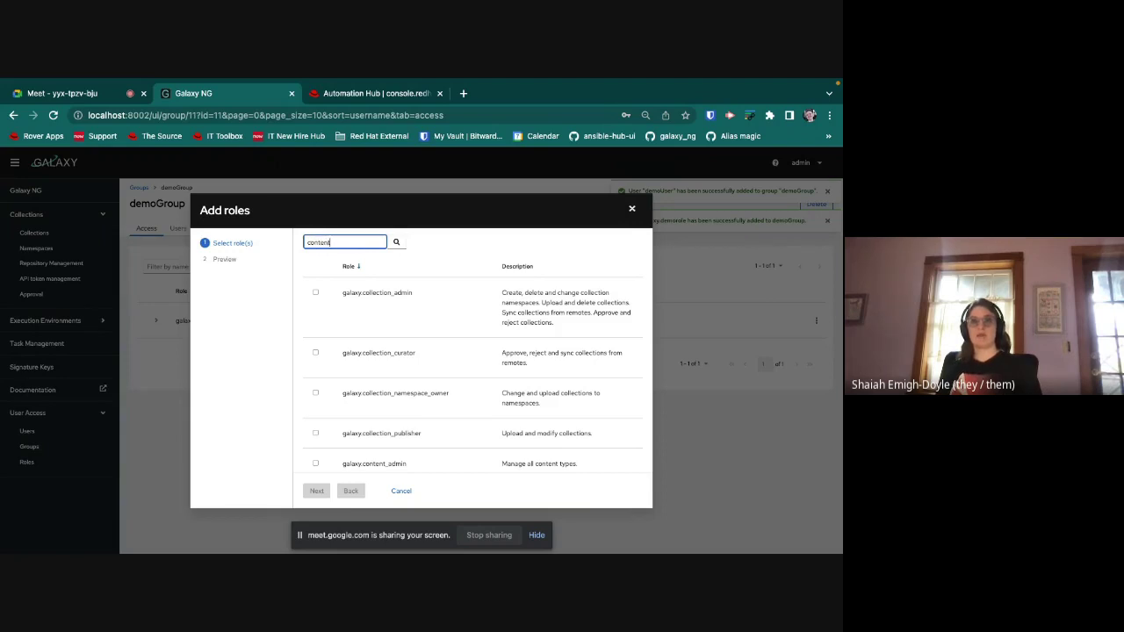
key("Return")
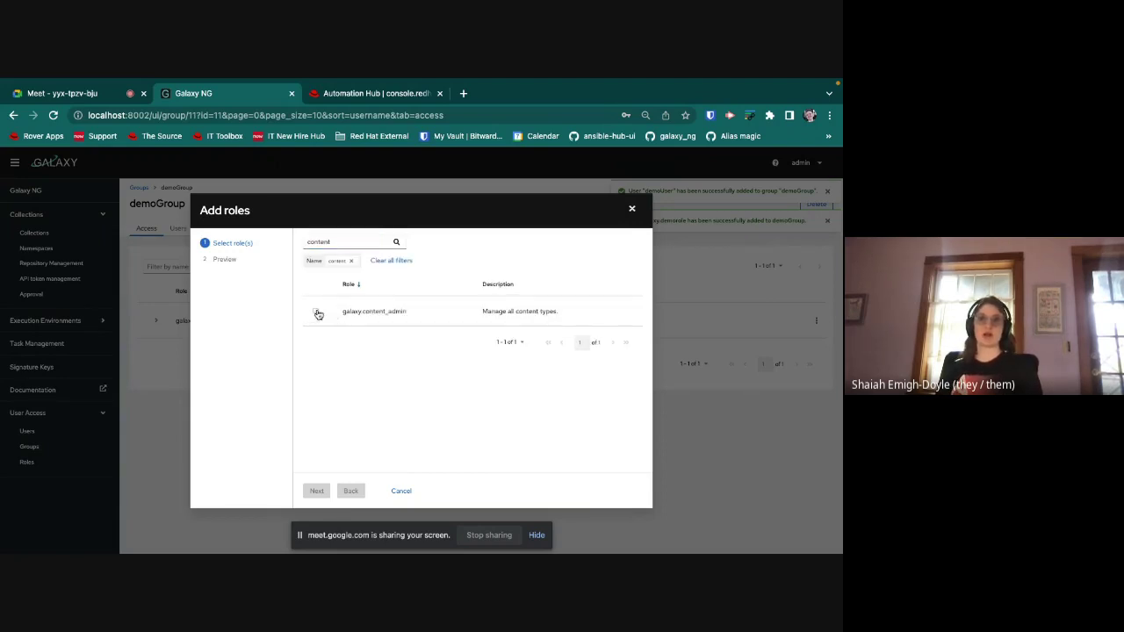
left_click(315, 311)
left_click(318, 492)
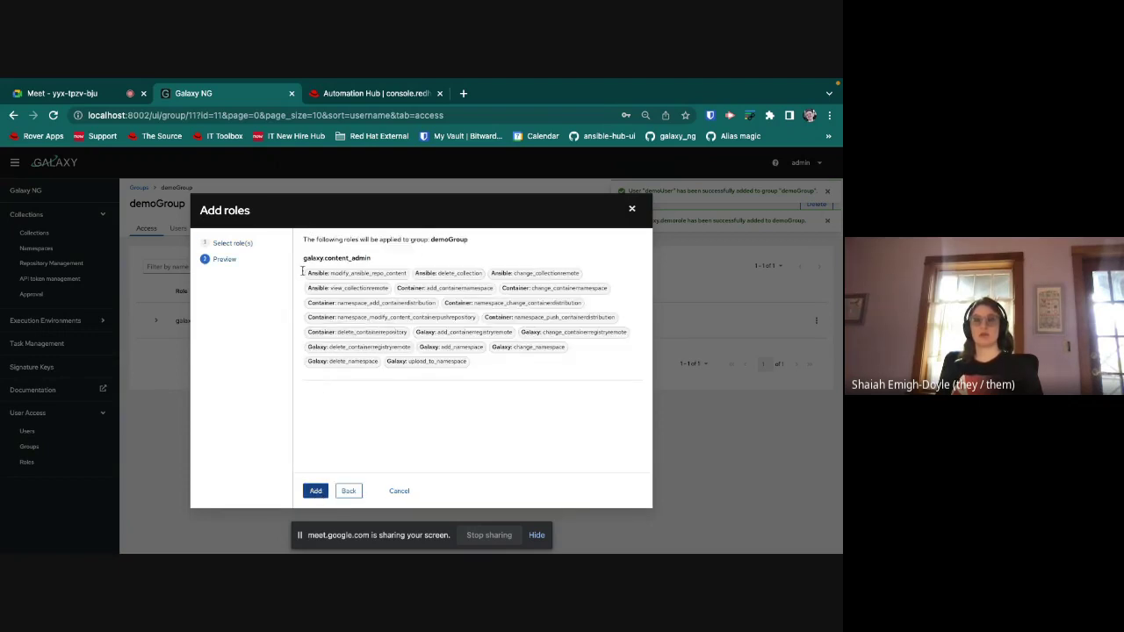
left_click(312, 492)
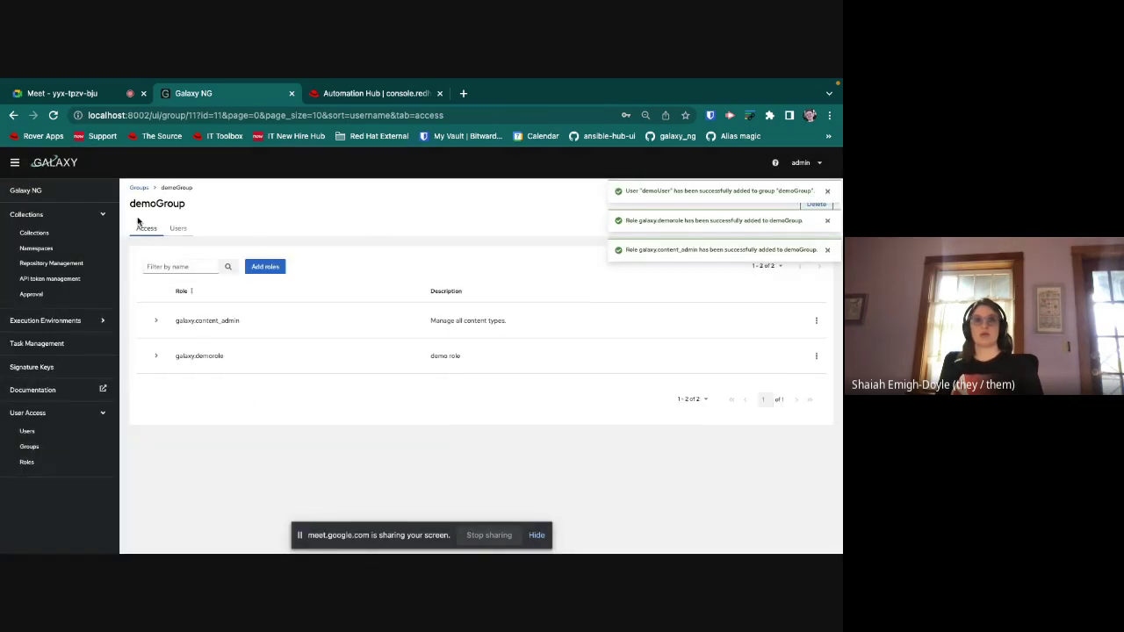
Step: Review the galaxy.content_admin and galaxy.demorole permissions, then go to Namespaces
left_click(155, 322)
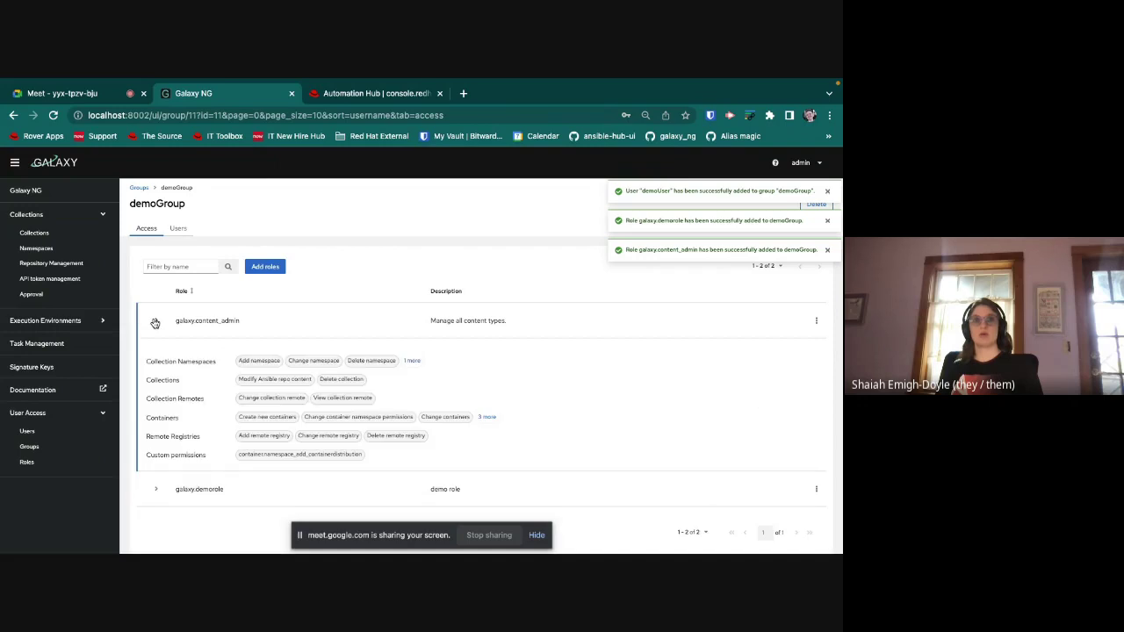
left_click(154, 322)
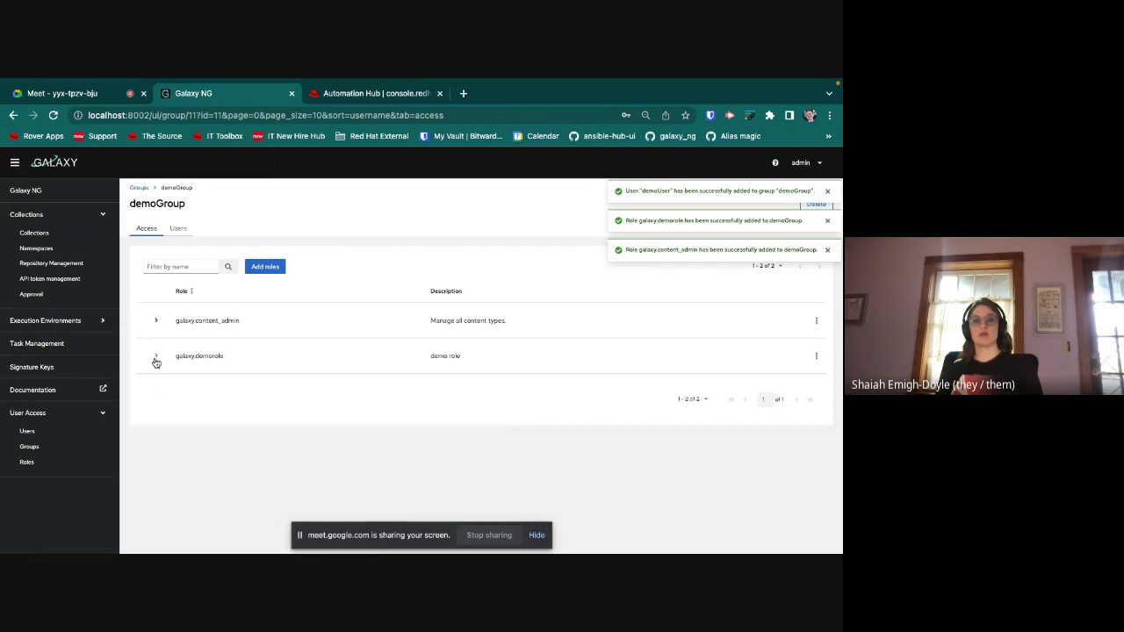
left_click(155, 356)
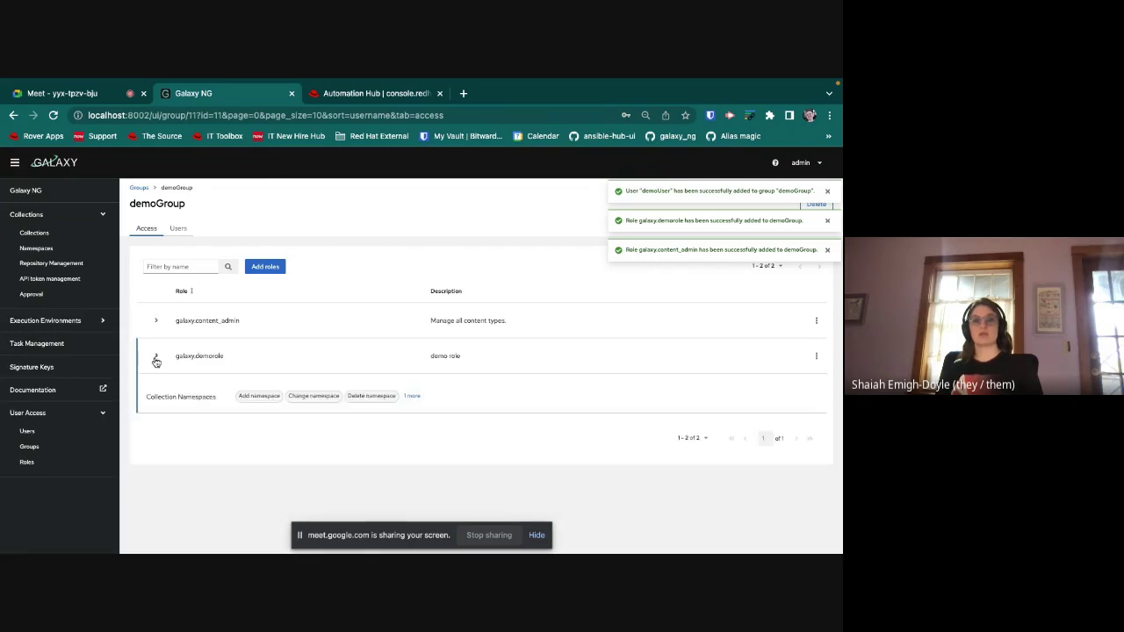
left_click(413, 397)
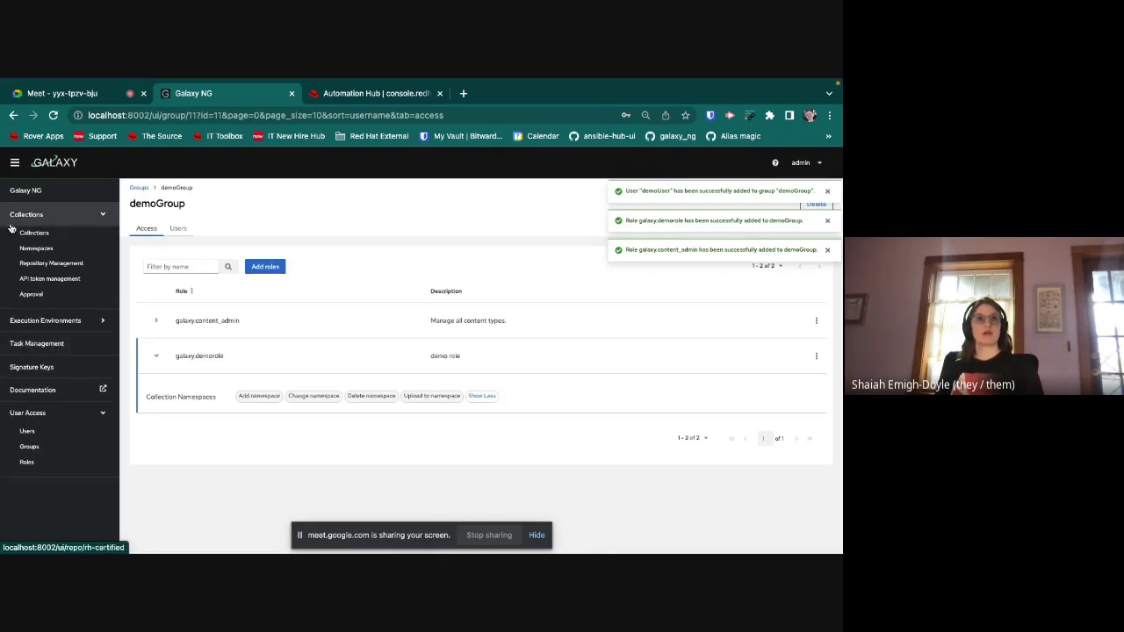
left_click(48, 252)
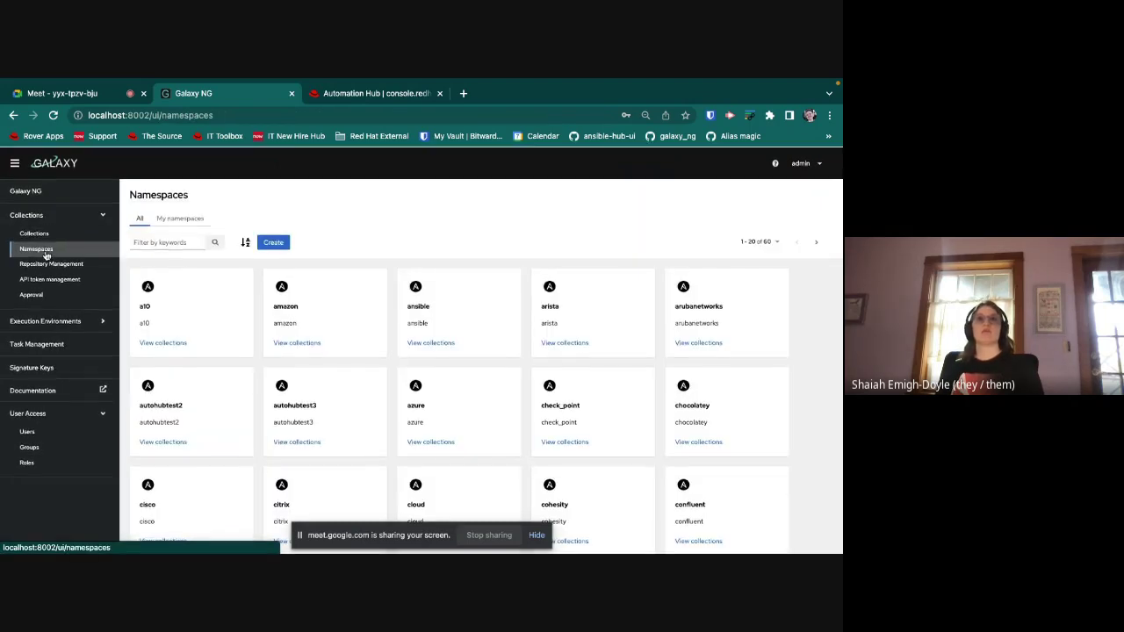
Step: Find the ibm namespace and view its owners
left_click(176, 243)
type("ibm")
key("Return")
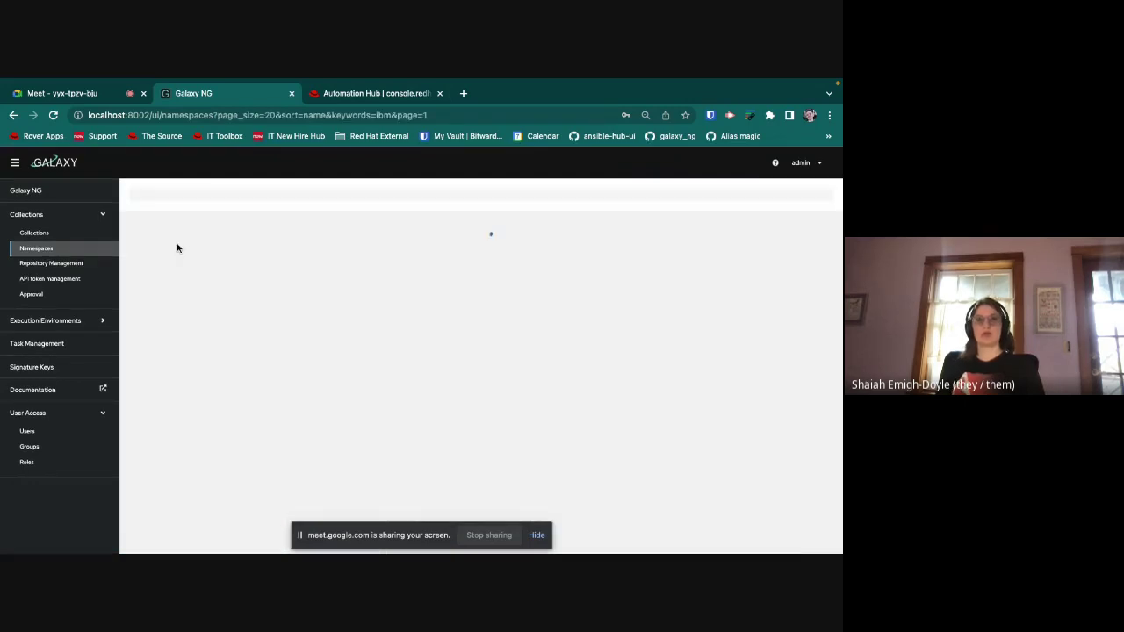
left_click(164, 361)
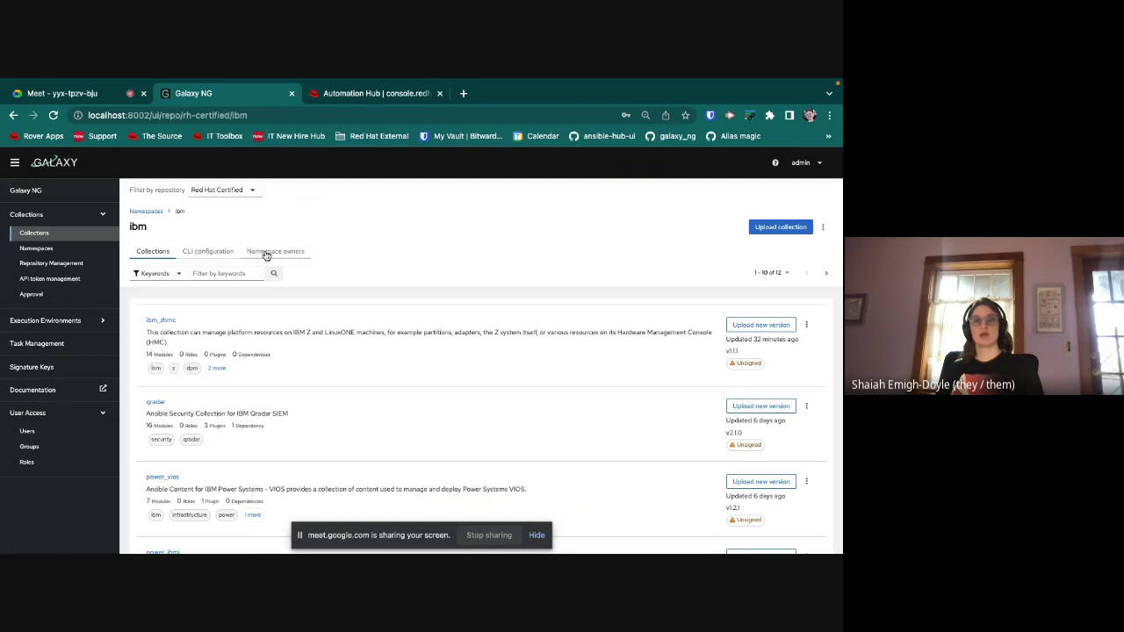
left_click(268, 251)
Step: Add demoGroup as an ibm namespace owner with the galaxy.demorole role
left_click(480, 367)
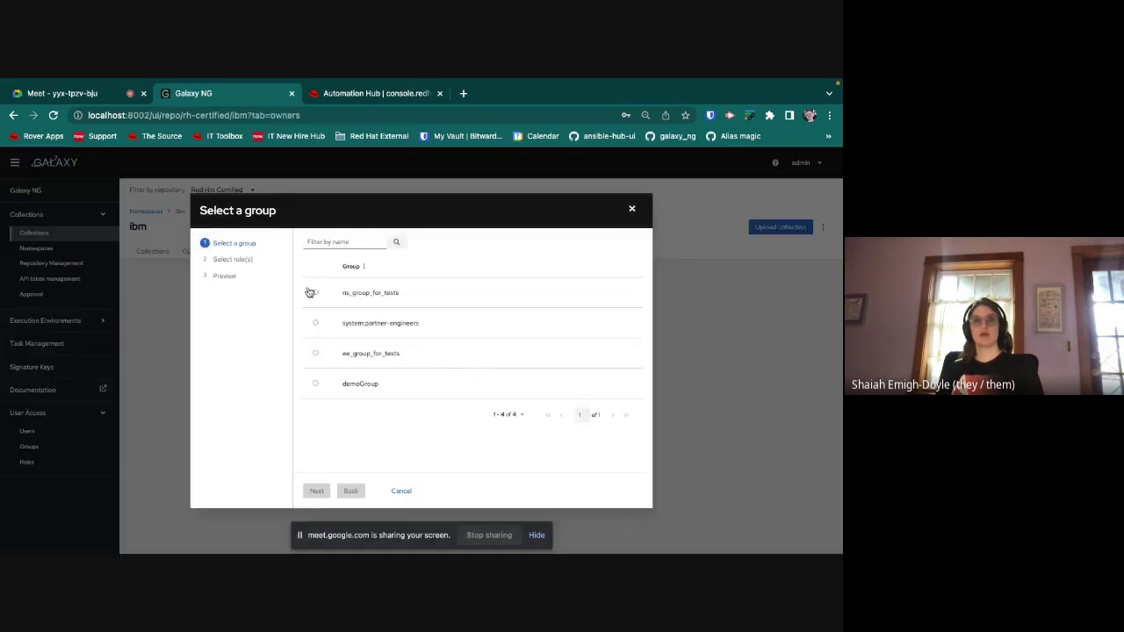
left_click(324, 244)
type("demo")
key("Return")
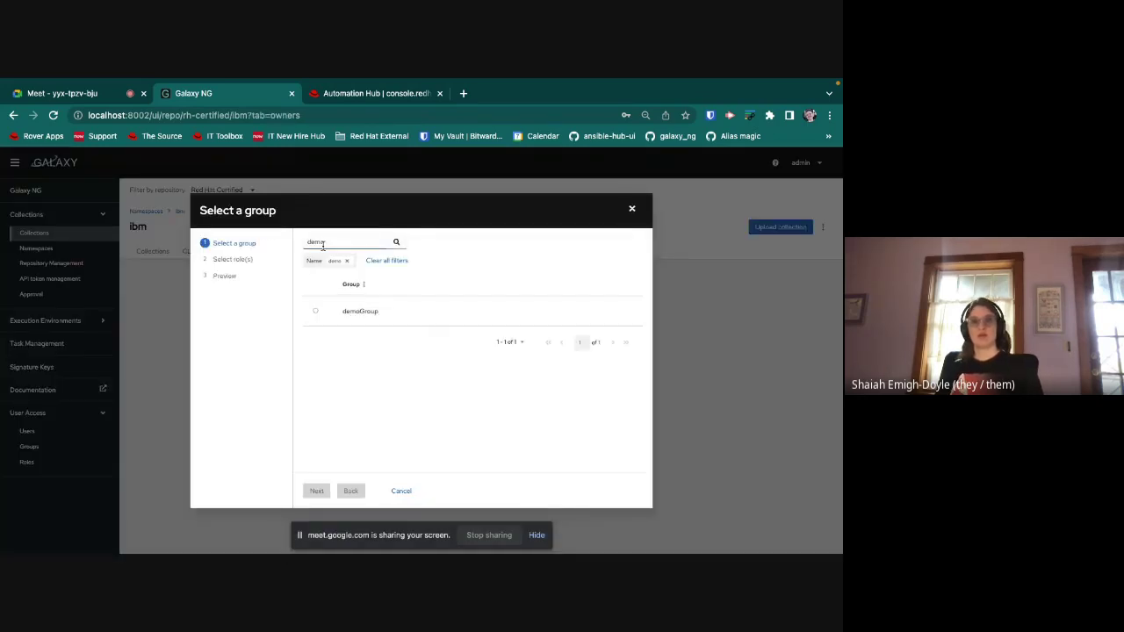
left_click(316, 311)
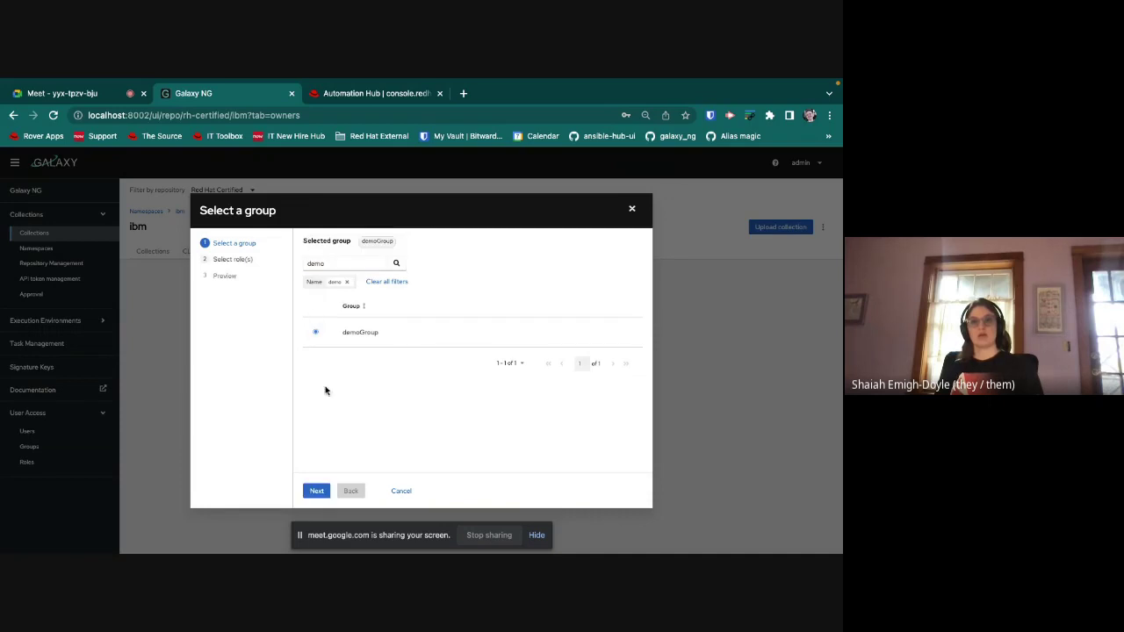
left_click(316, 491)
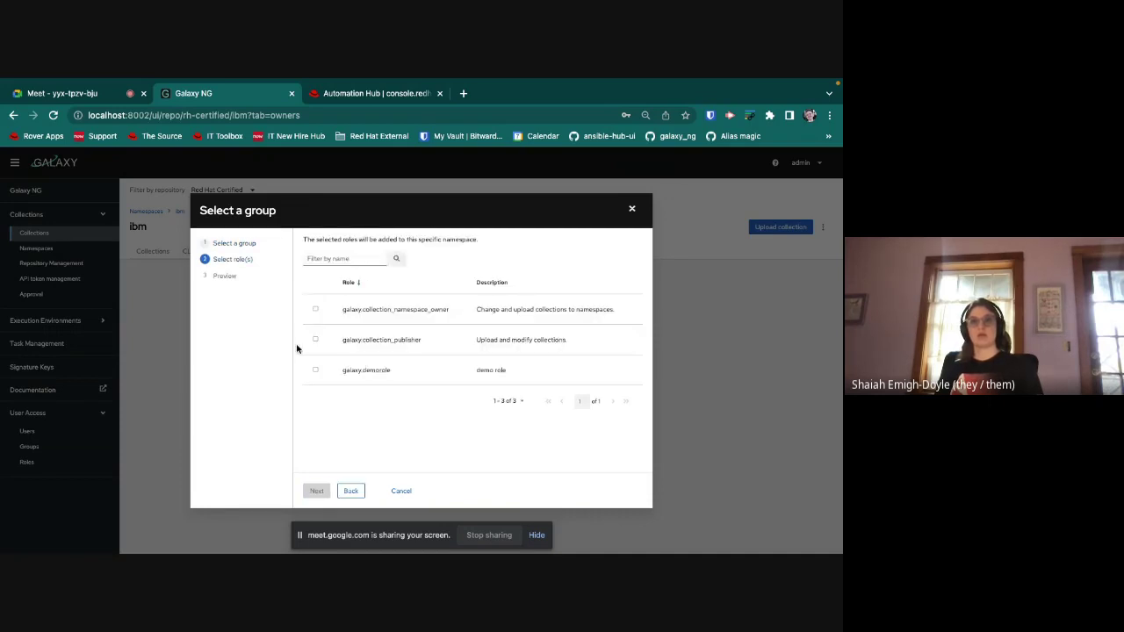
left_click(315, 370)
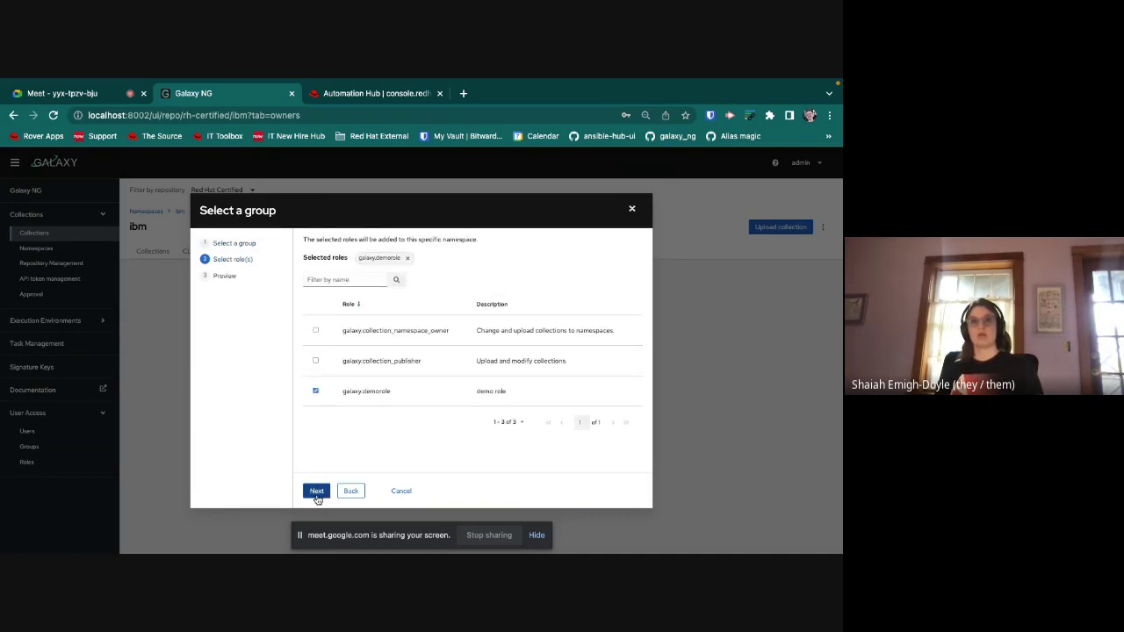
left_click(317, 495)
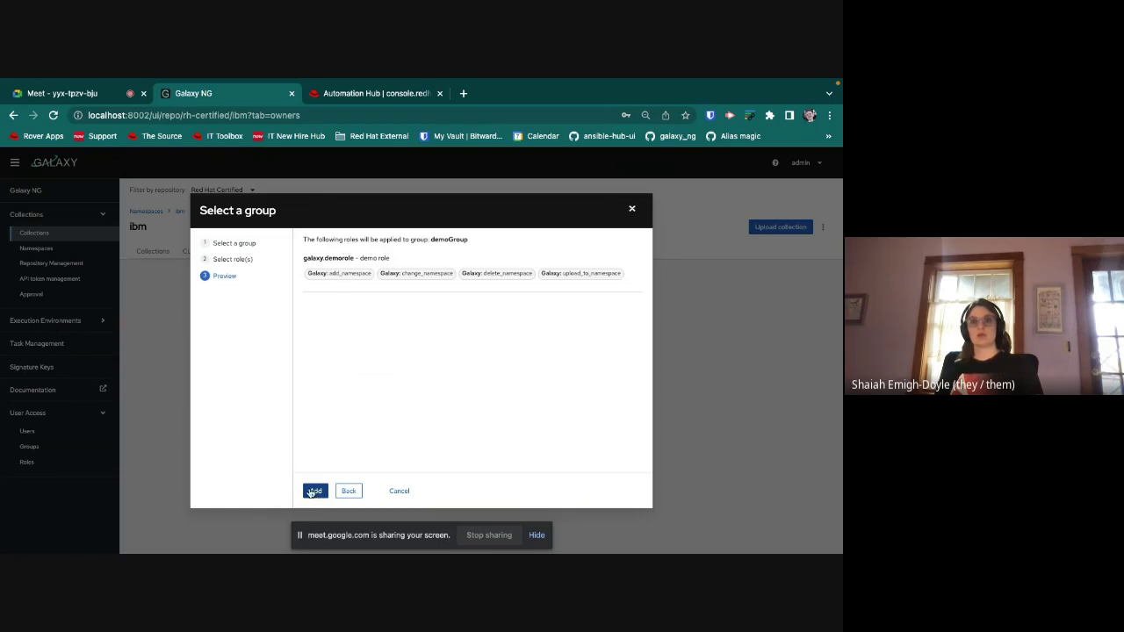
left_click(312, 492)
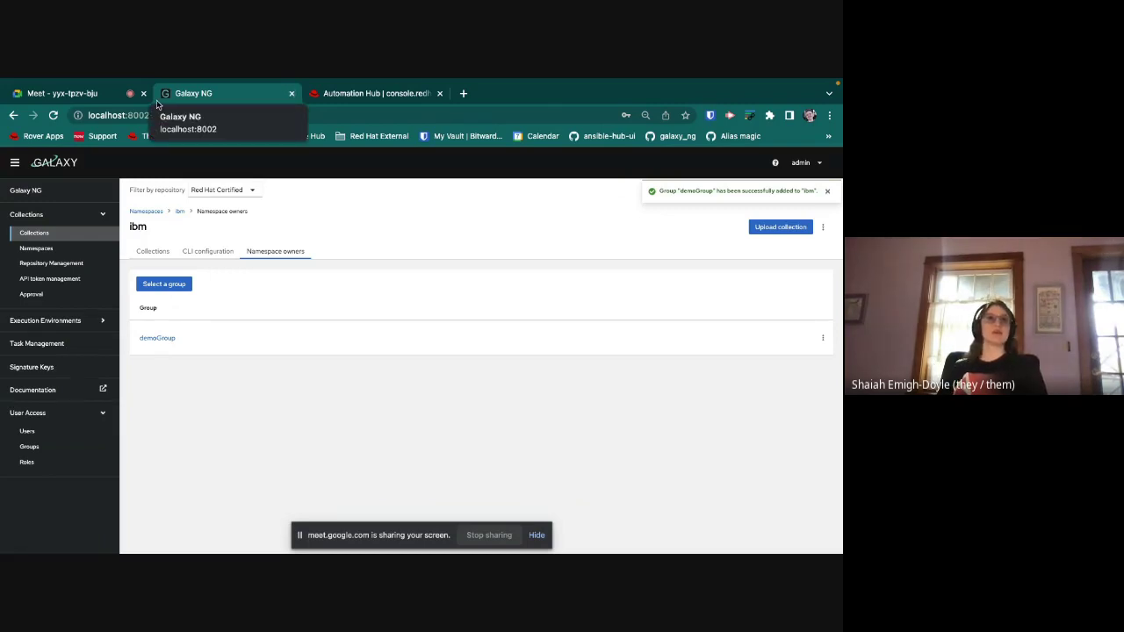
Step: Switch away from Galaxy NG to the video meeting tab
left_click(38, 99)
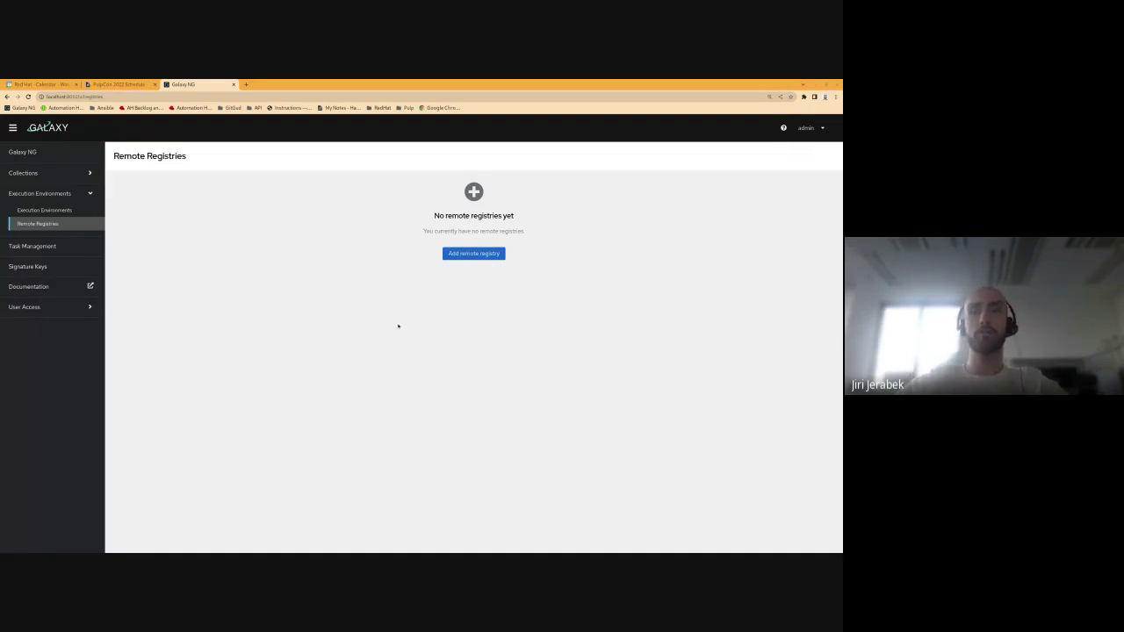
Step: Open the Add remote registry form and dismiss the name autofill suggestions
left_click(472, 254)
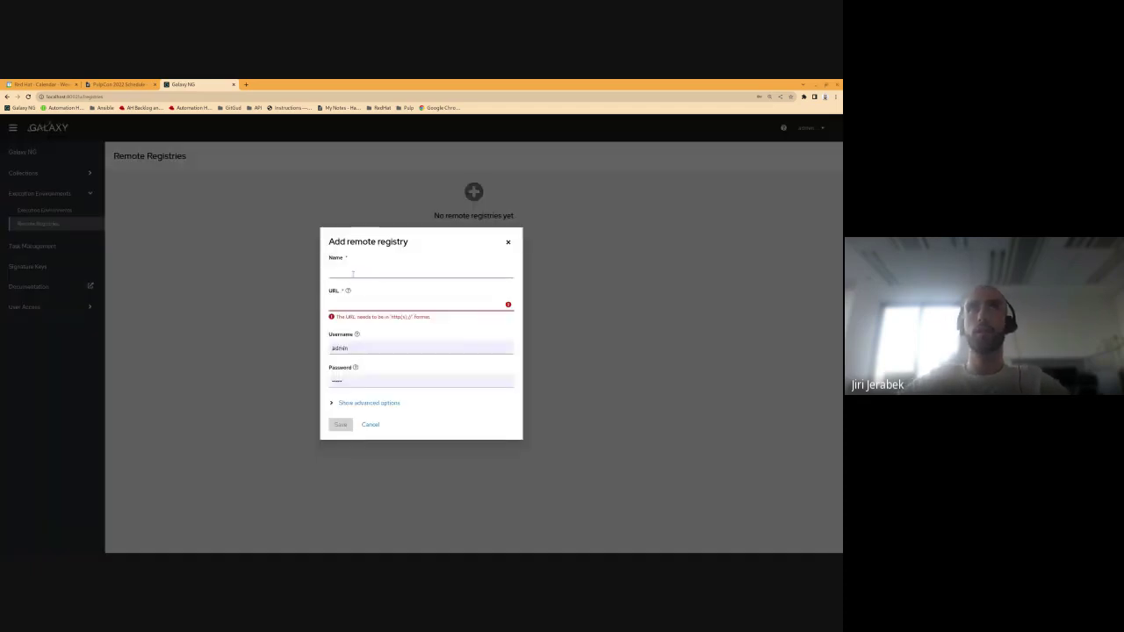
left_click(354, 275)
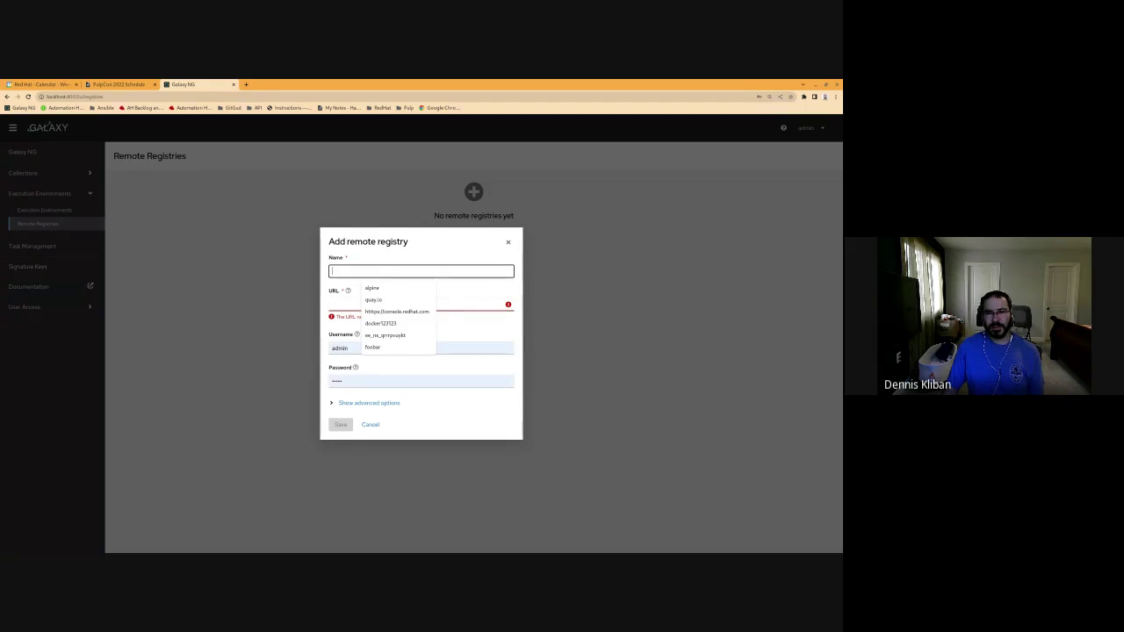
left_click(378, 263)
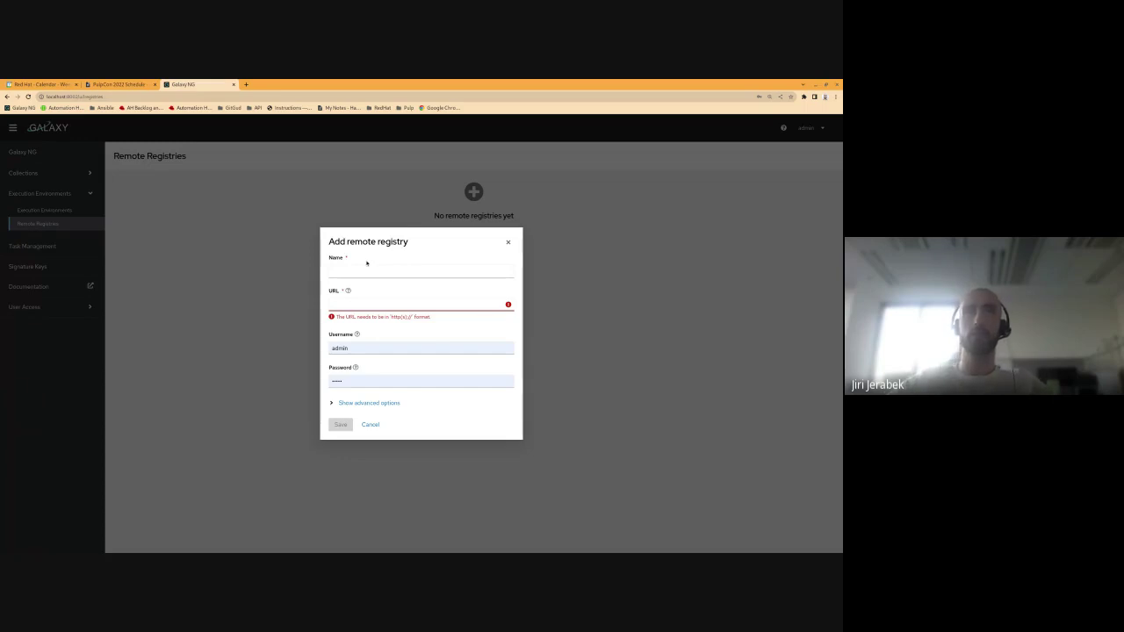
left_click(362, 269)
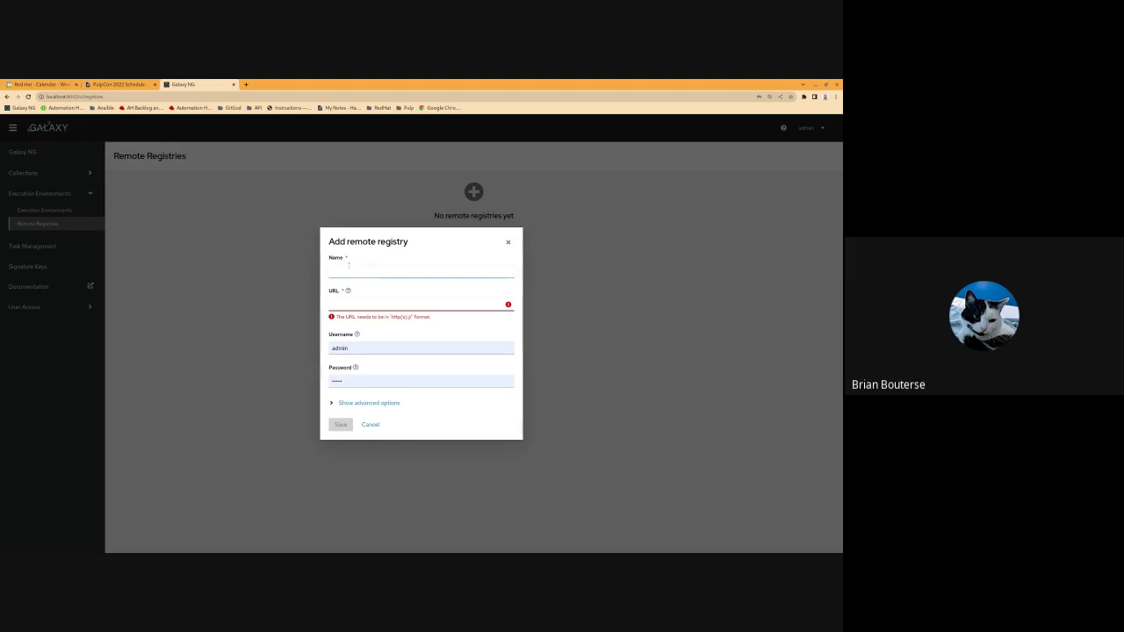
left_click(538, 239)
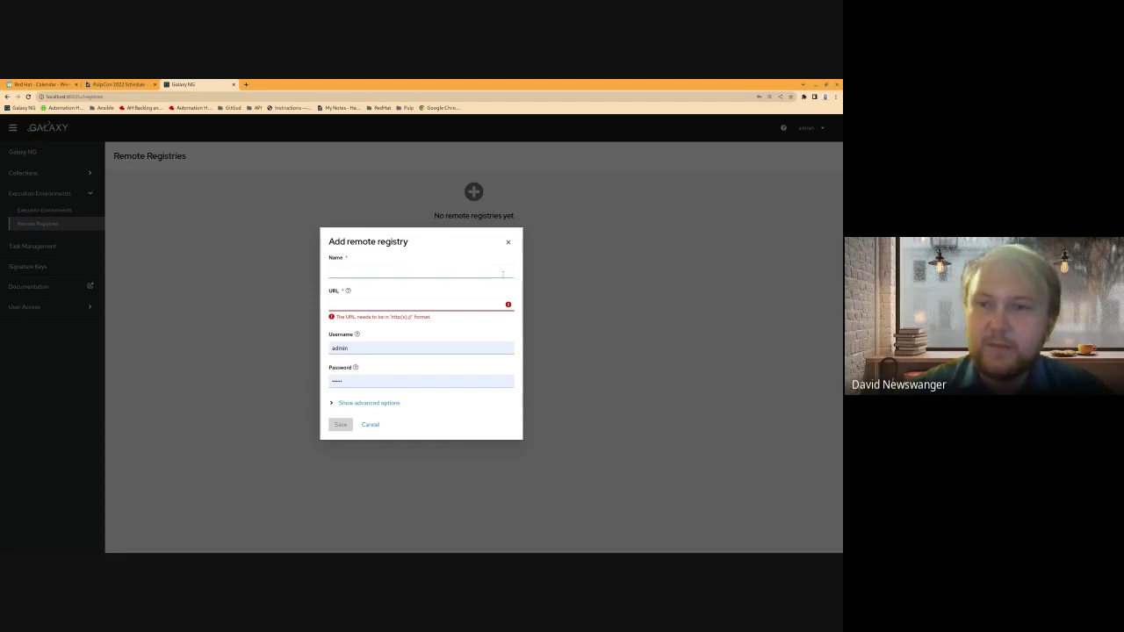
left_click(421, 272)
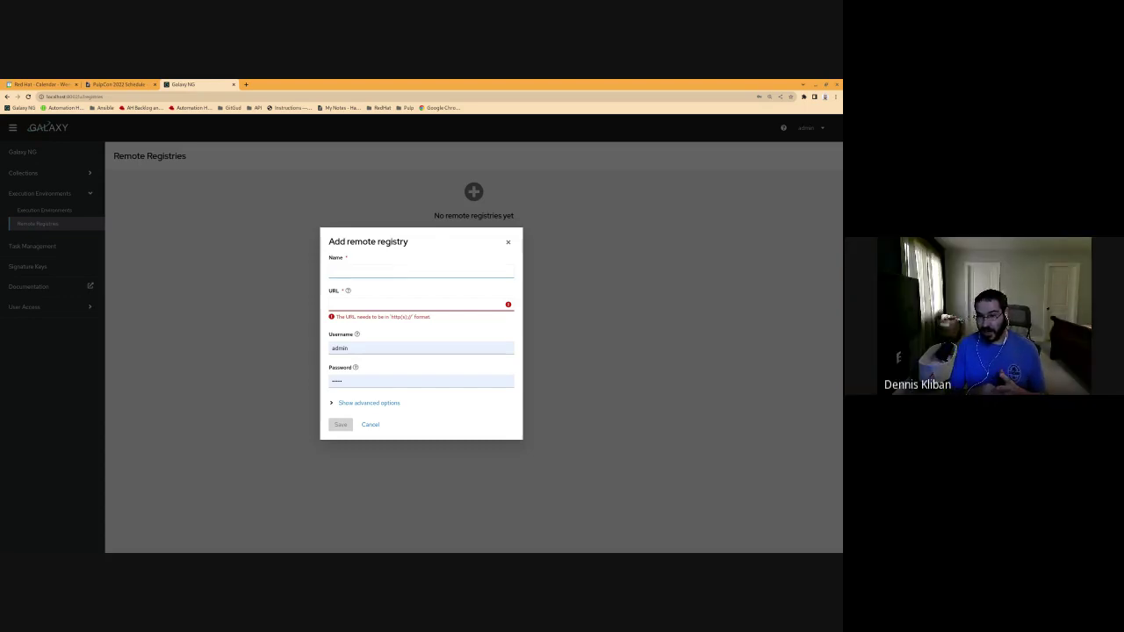
left_click(498, 285)
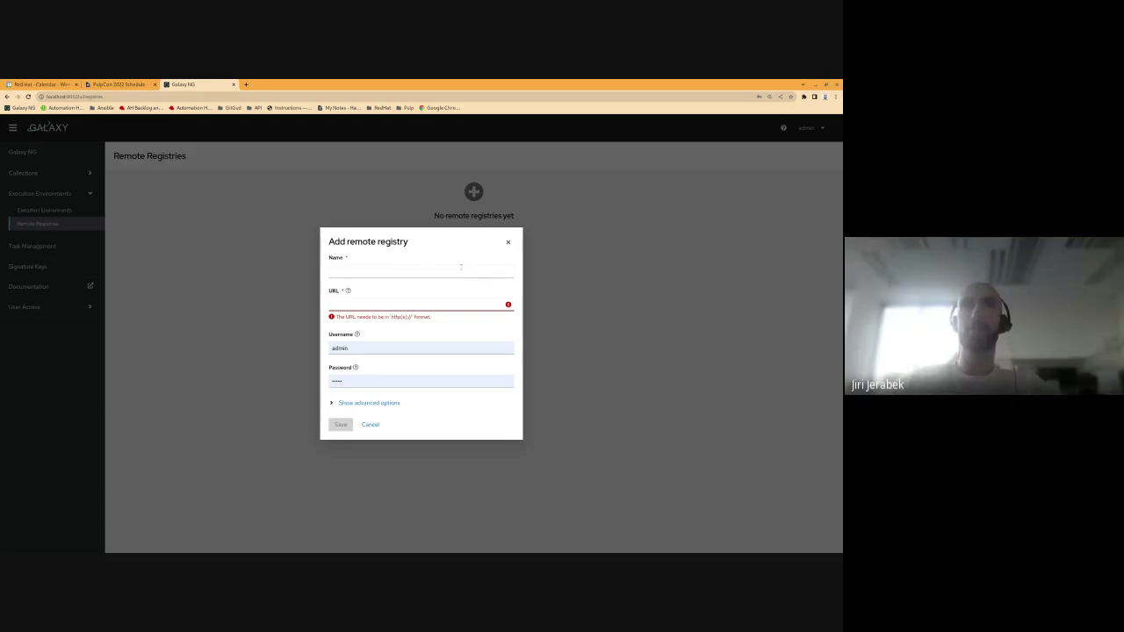
left_click(425, 274)
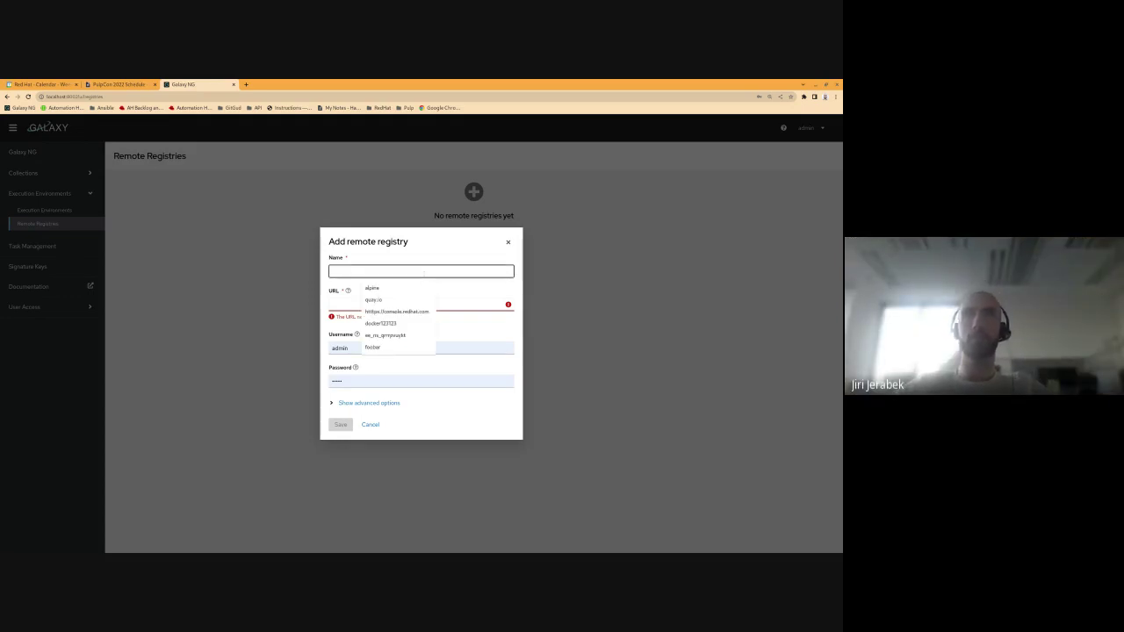
left_click(374, 299)
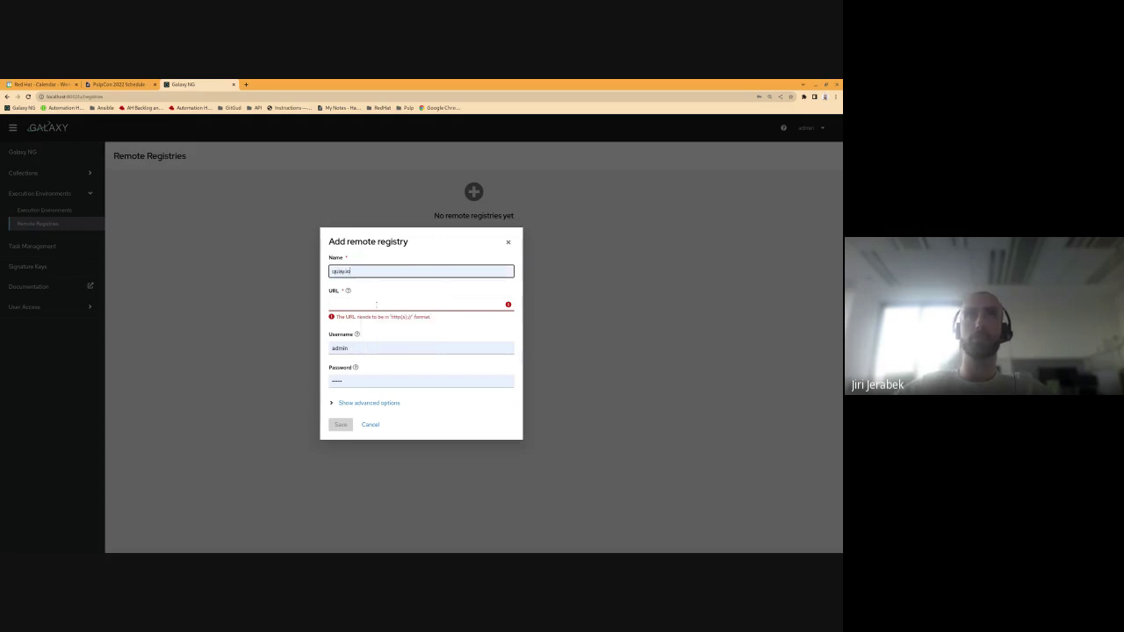
left_click(375, 305)
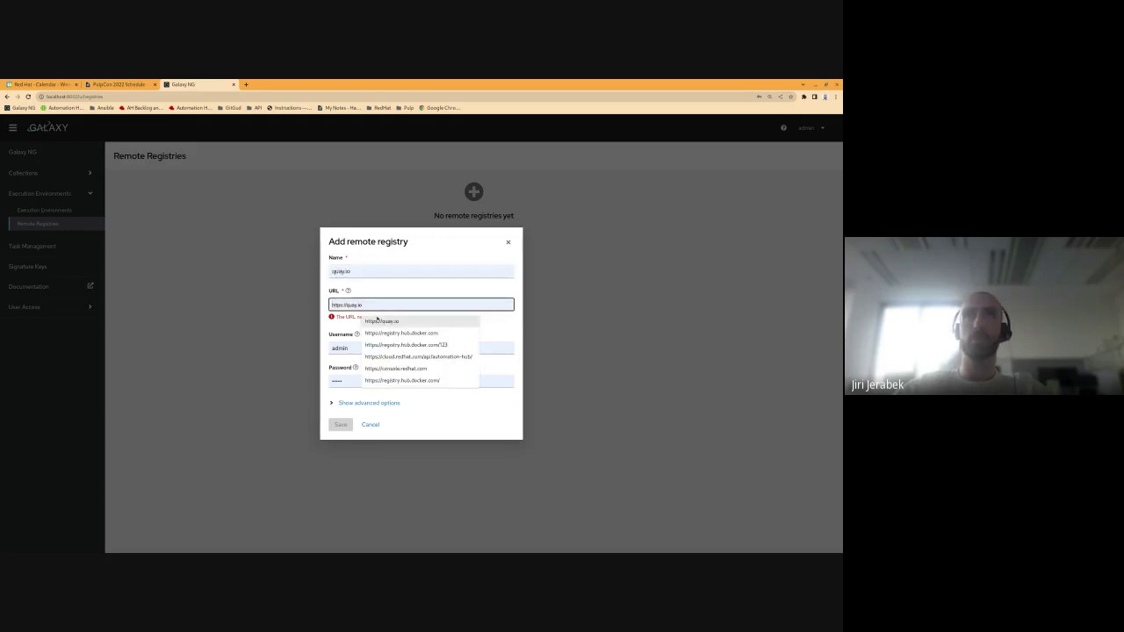
left_click(377, 320)
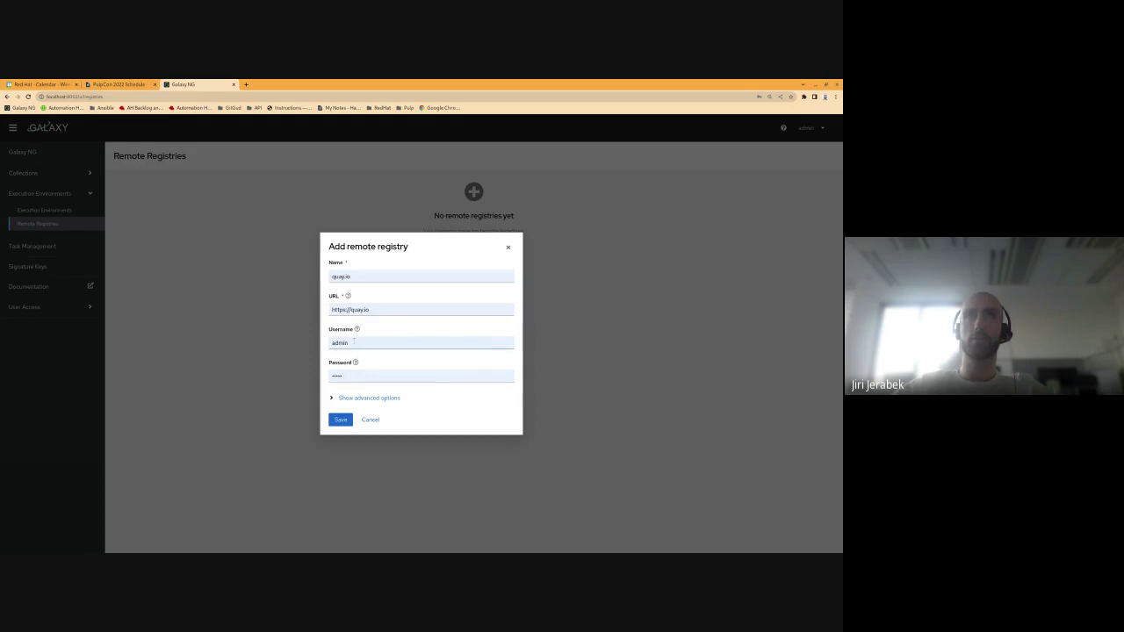
double_click(351, 344)
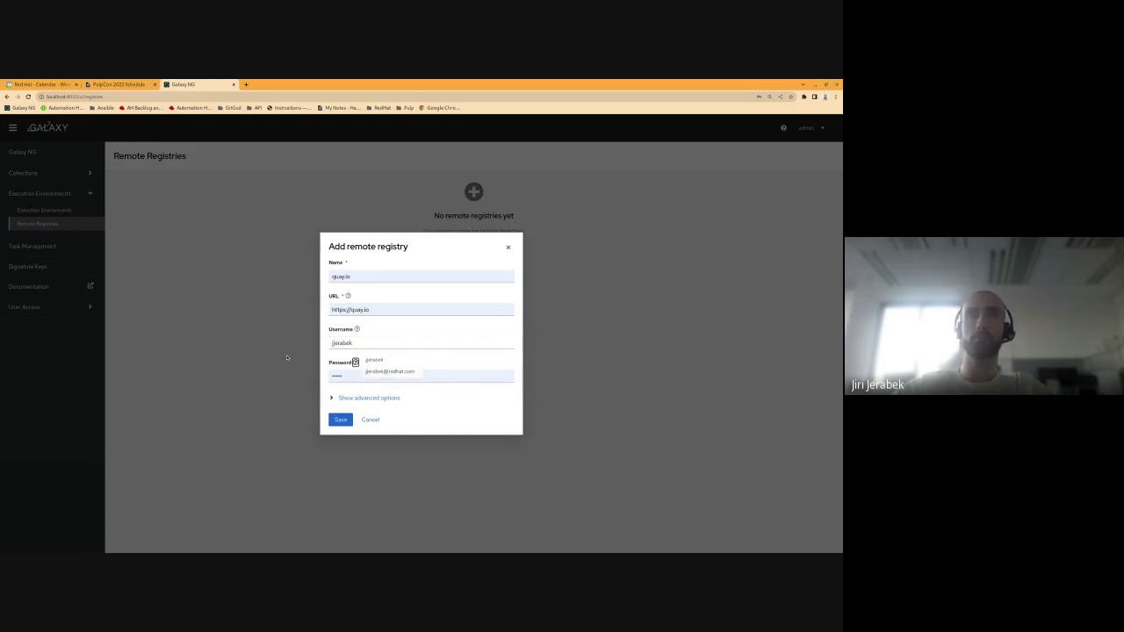
key("Tab")
type("*********")
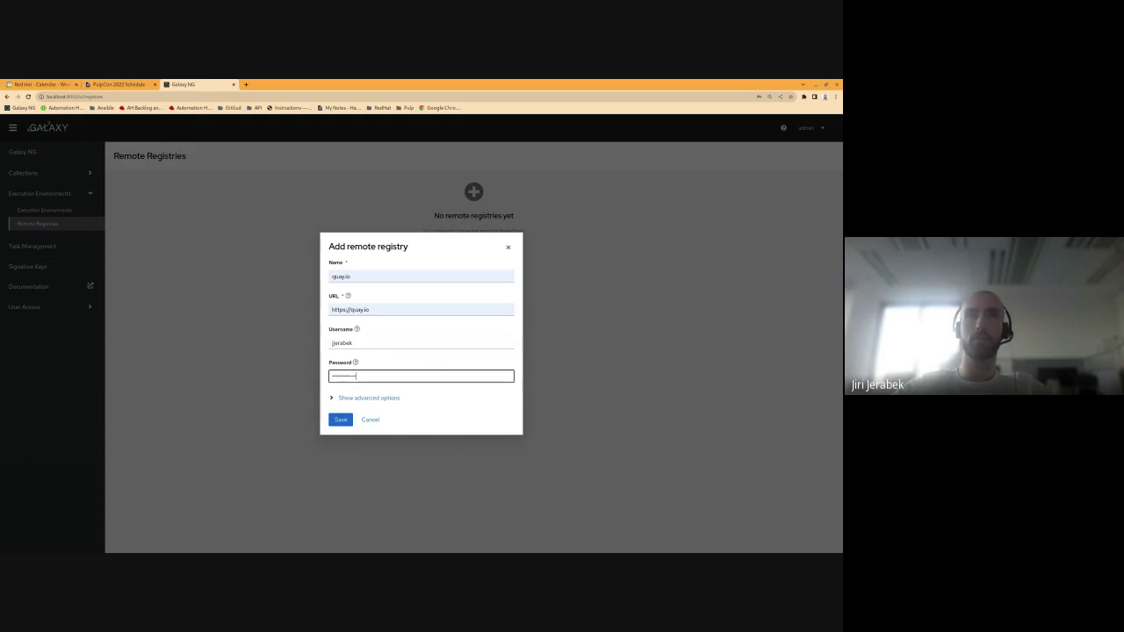
type("*****")
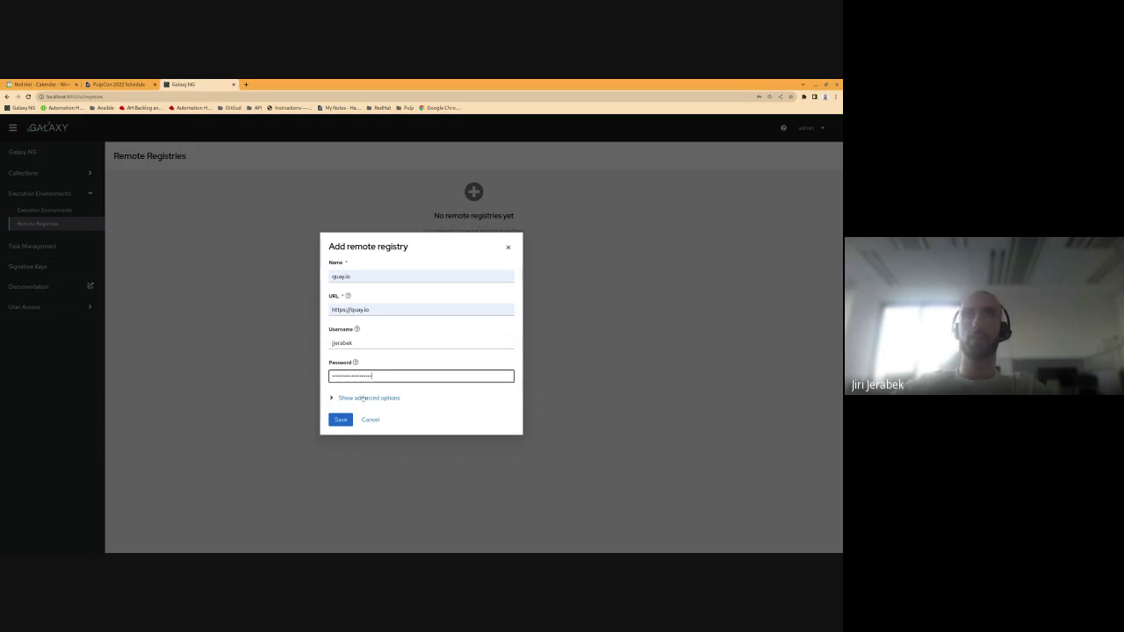
Step: Set download concurrency to 10 in advanced options and save the quay.io registry
left_click(363, 398)
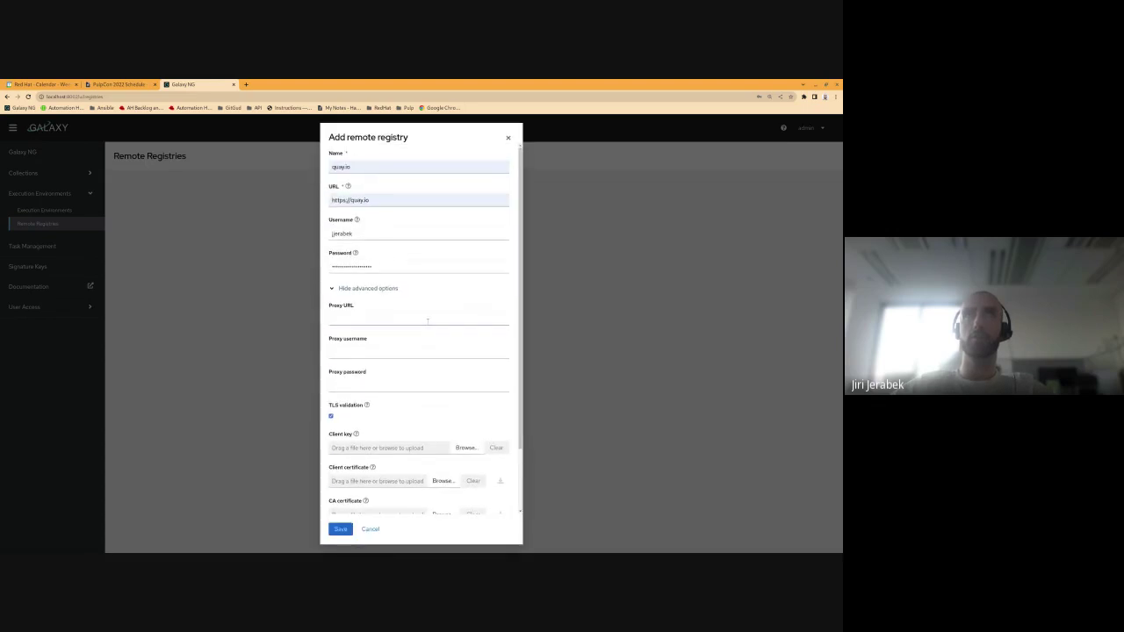
scroll(426, 322, "down", 1)
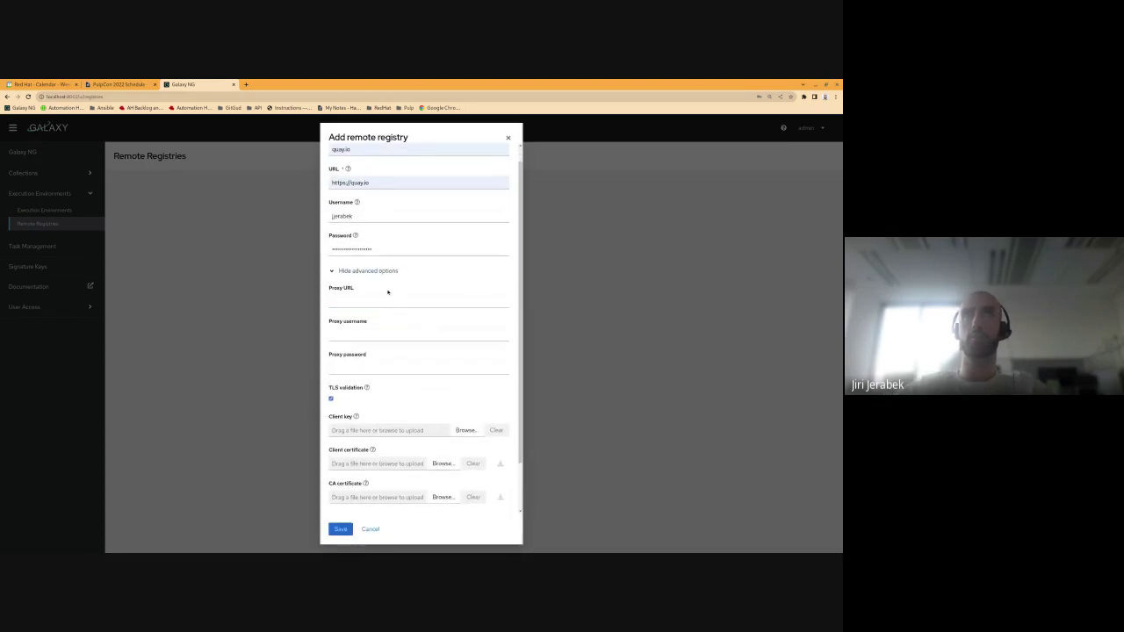
scroll(384, 296, "down", 1)
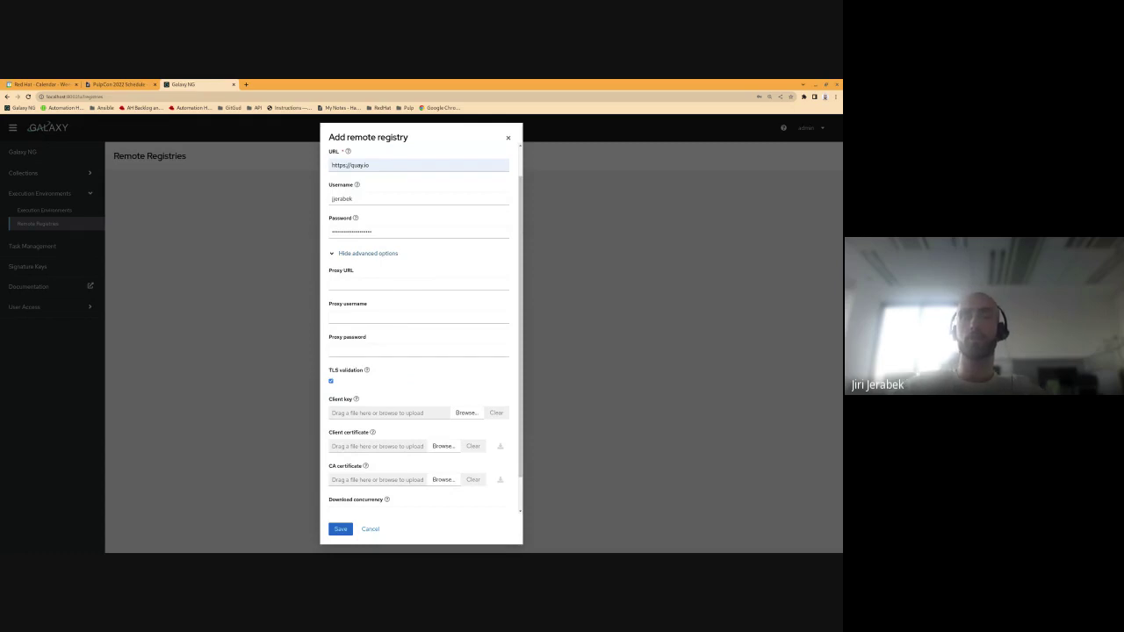
scroll(387, 294, "down", 2)
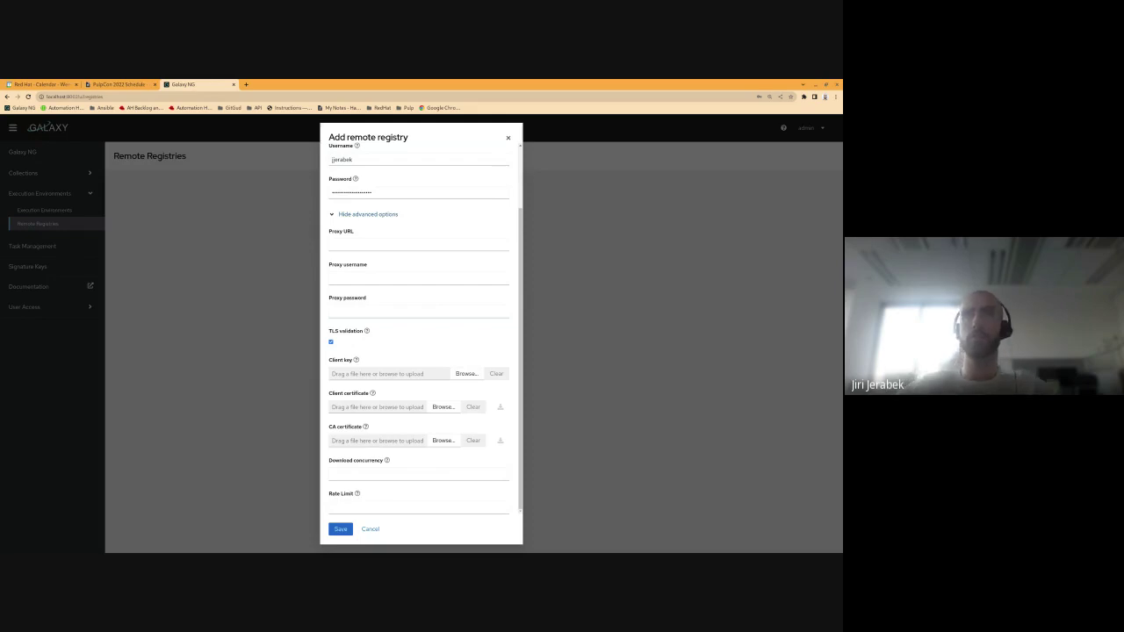
left_click(371, 472)
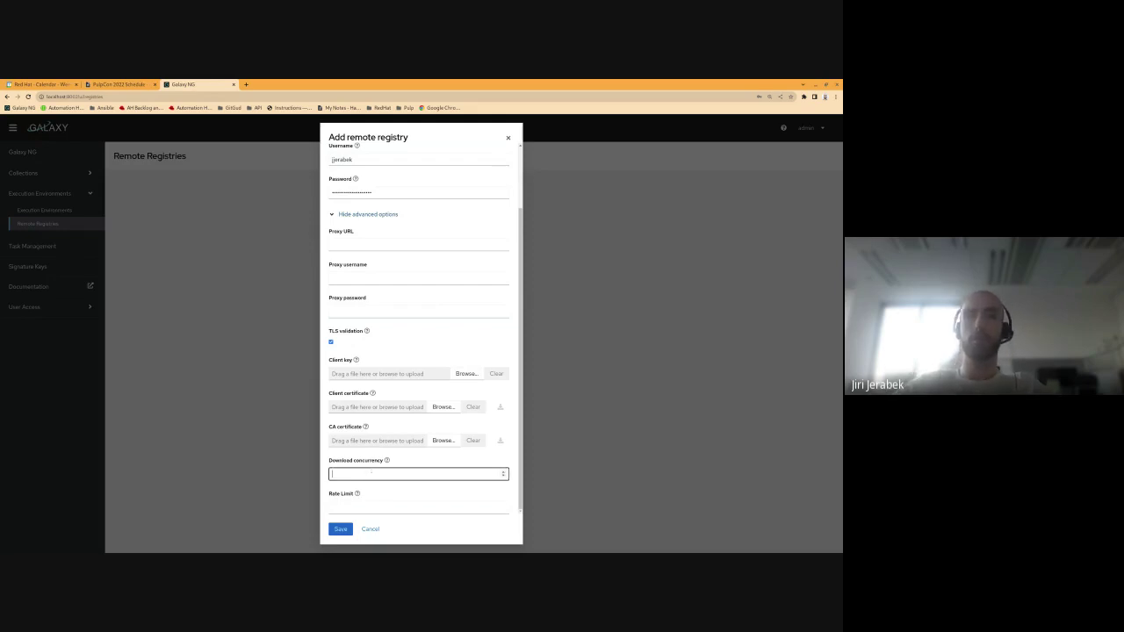
type("10")
left_click(371, 490)
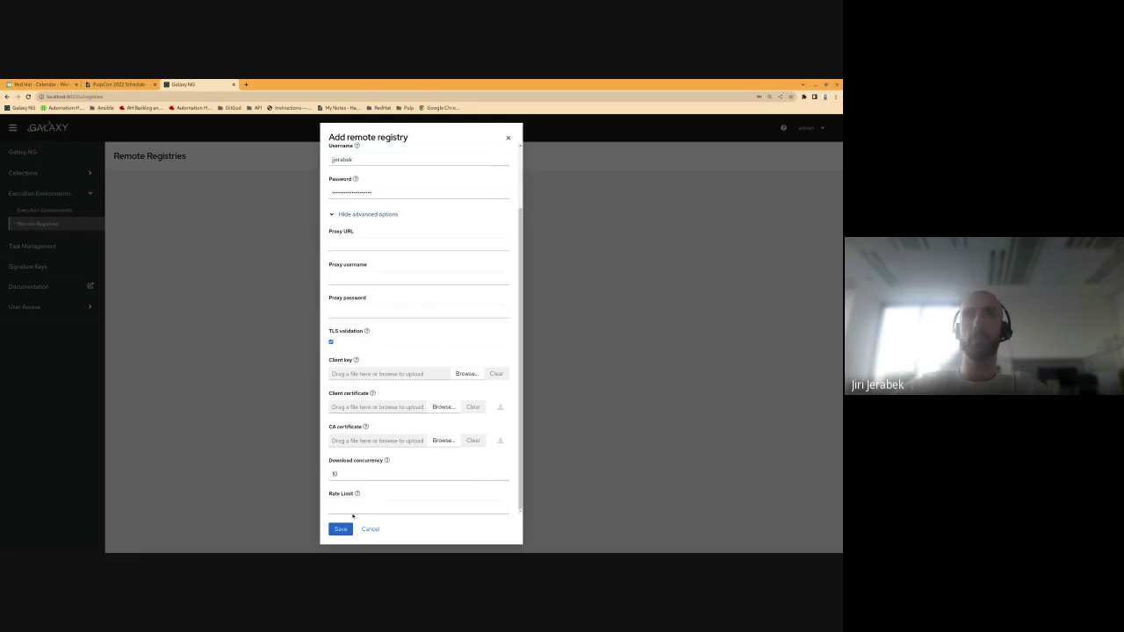
left_click(357, 495)
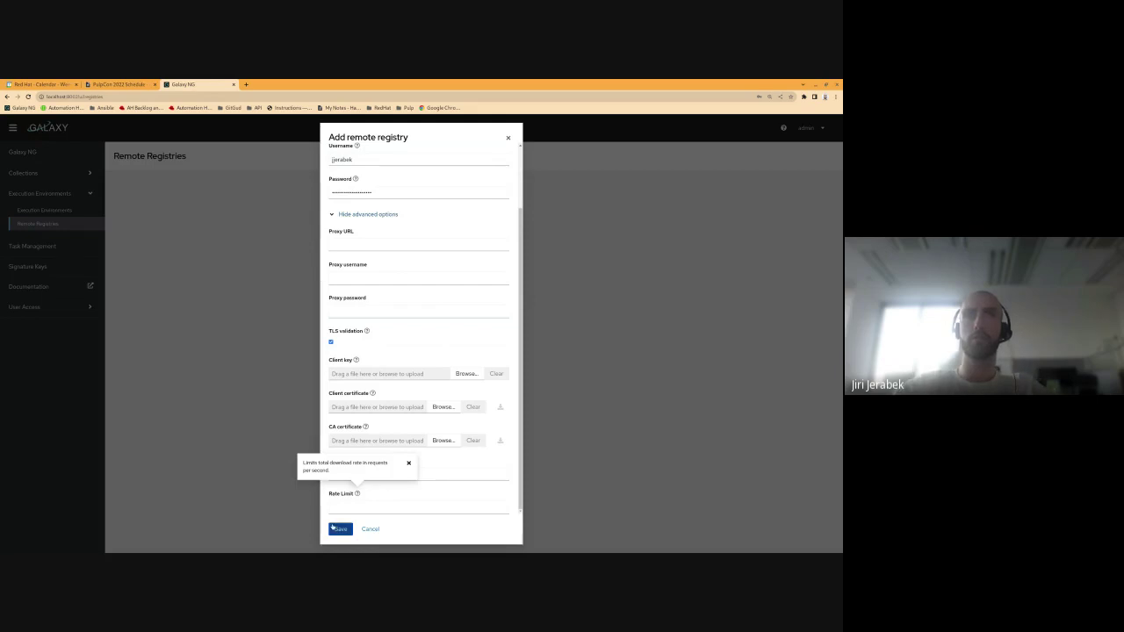
left_click(336, 528)
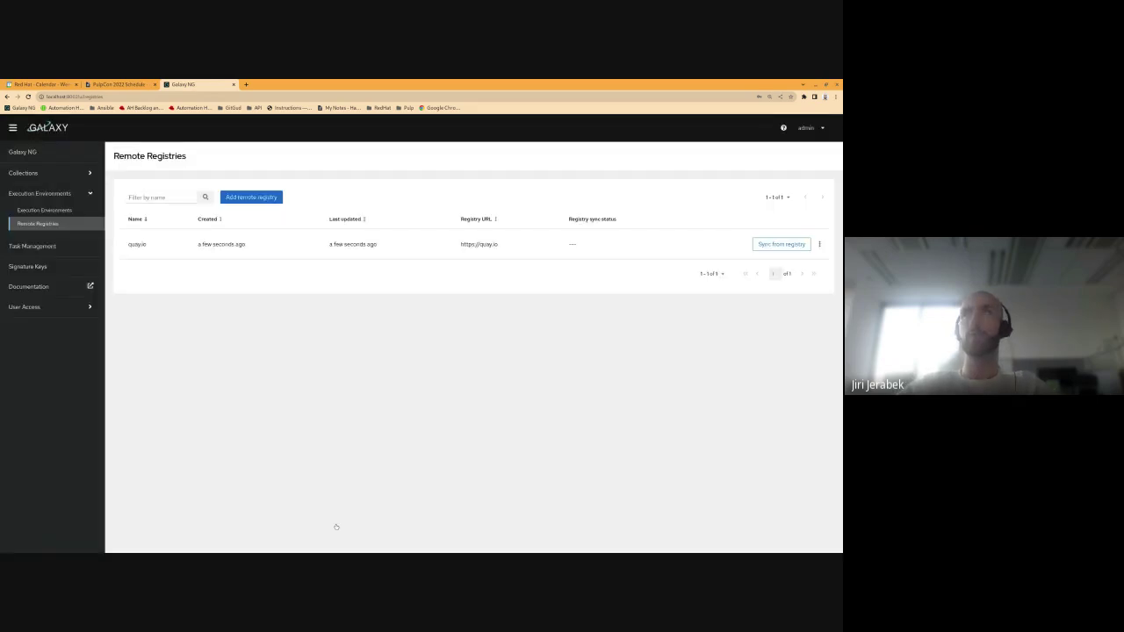
Step: Open the Add execution environment form from the Execution Environments list
left_click(54, 211)
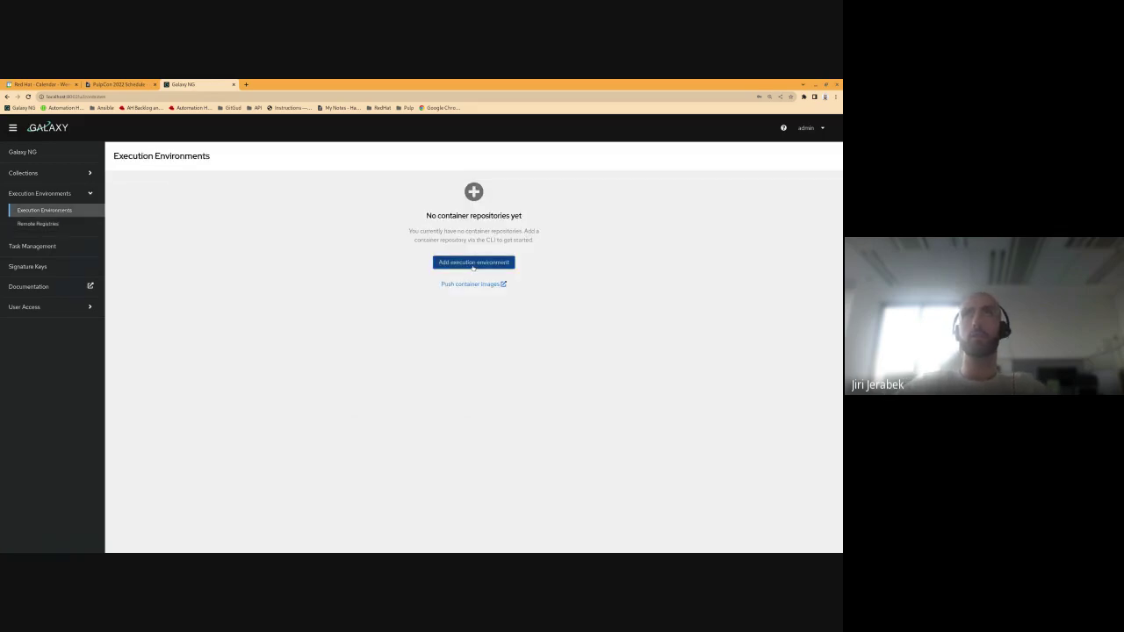
left_click(473, 262)
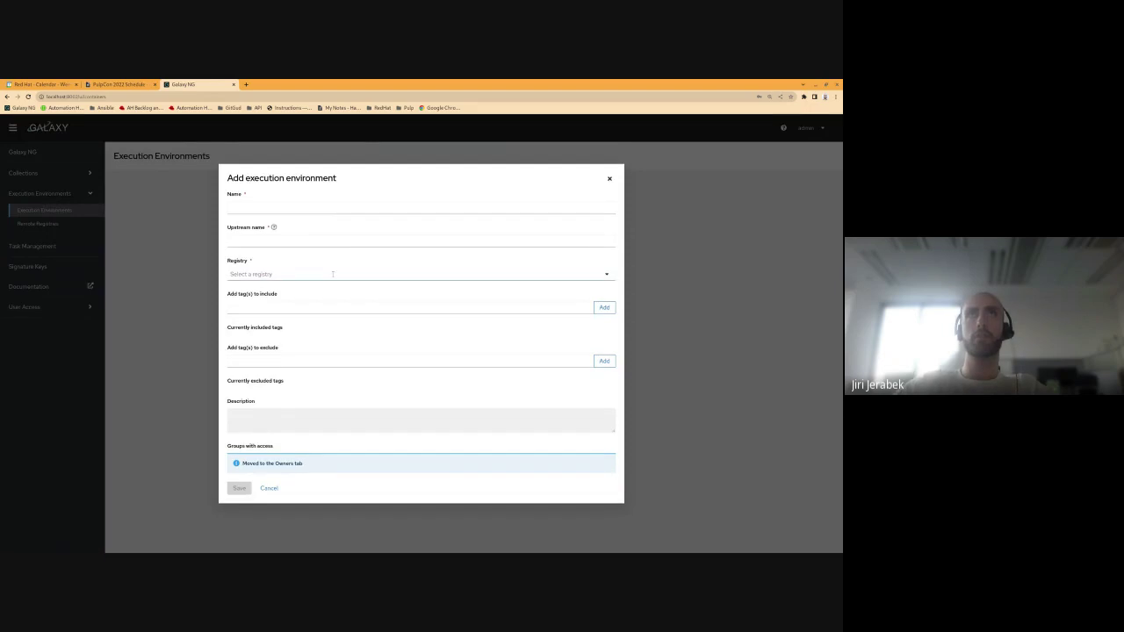
Step: Save execution environment alpine from libpod/alpine on quay.io, including only the latest tag
left_click(295, 207)
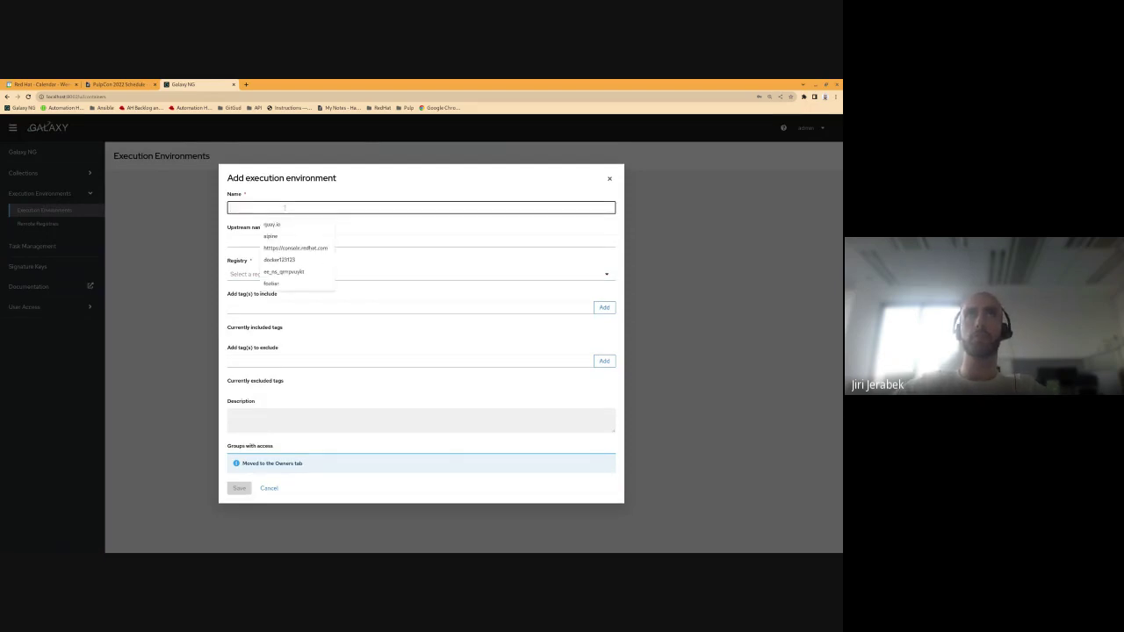
left_click(283, 235)
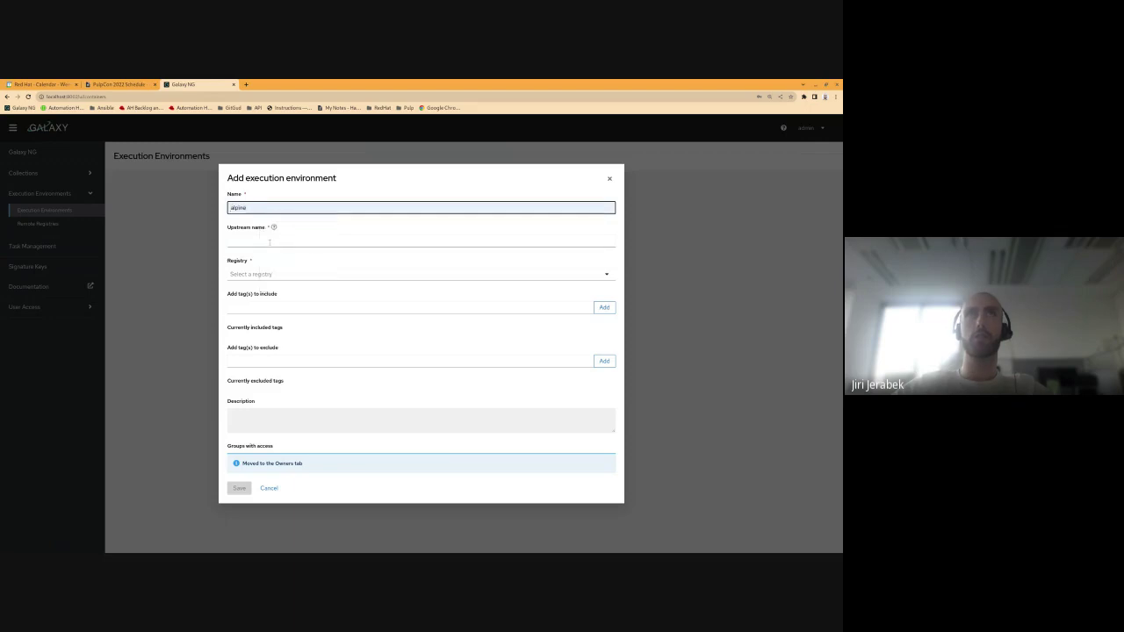
left_click(282, 243)
type("libpod/alpine")
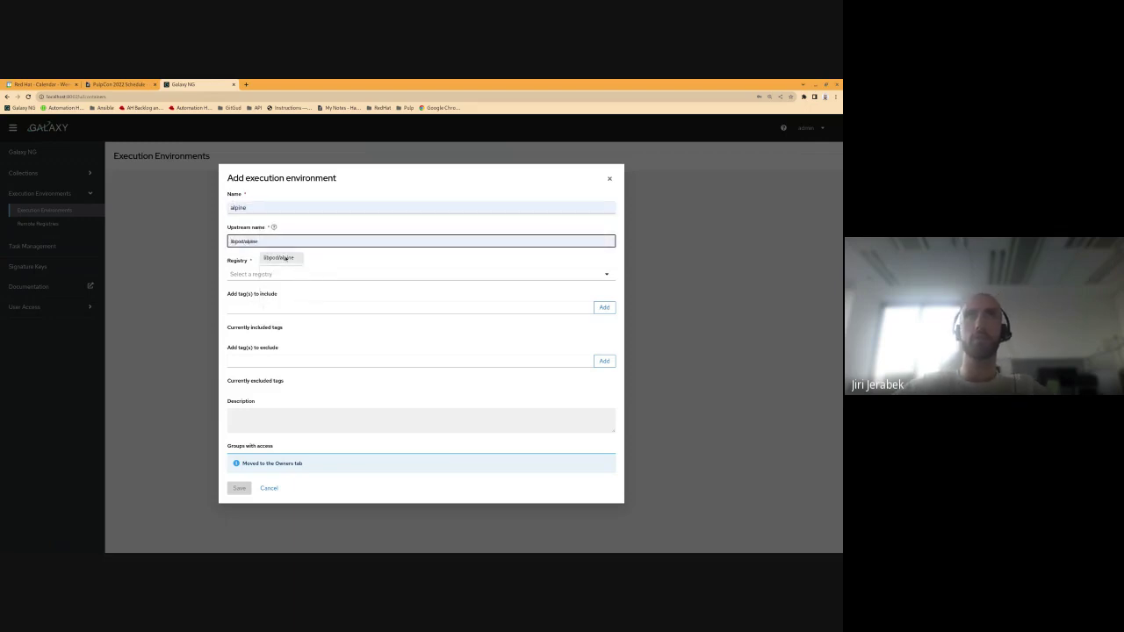
left_click(284, 257)
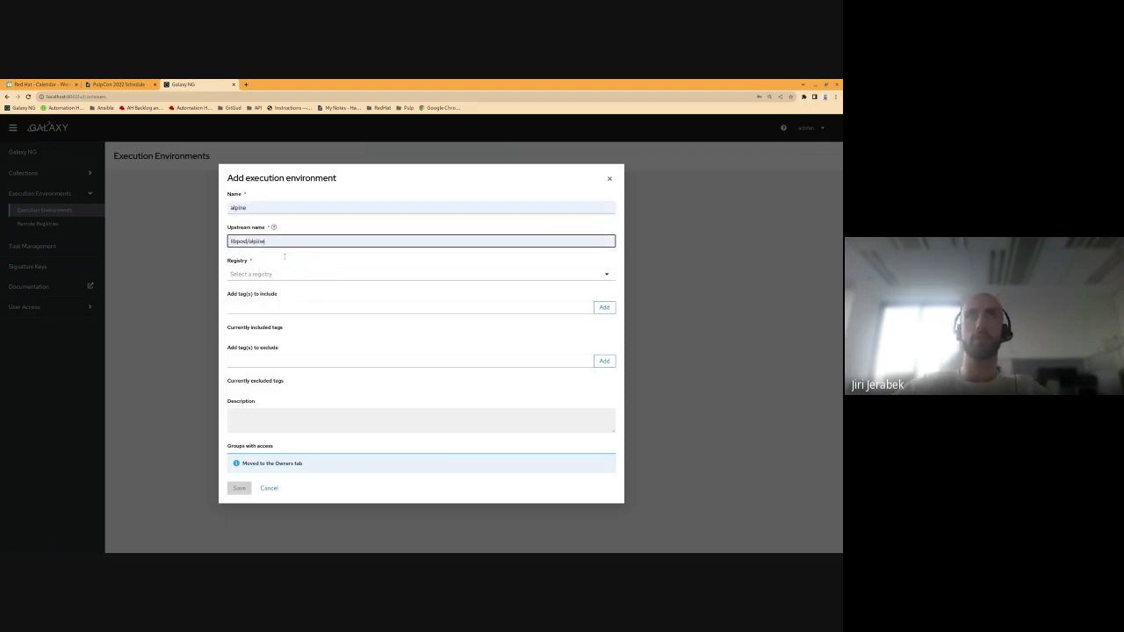
left_click(273, 274)
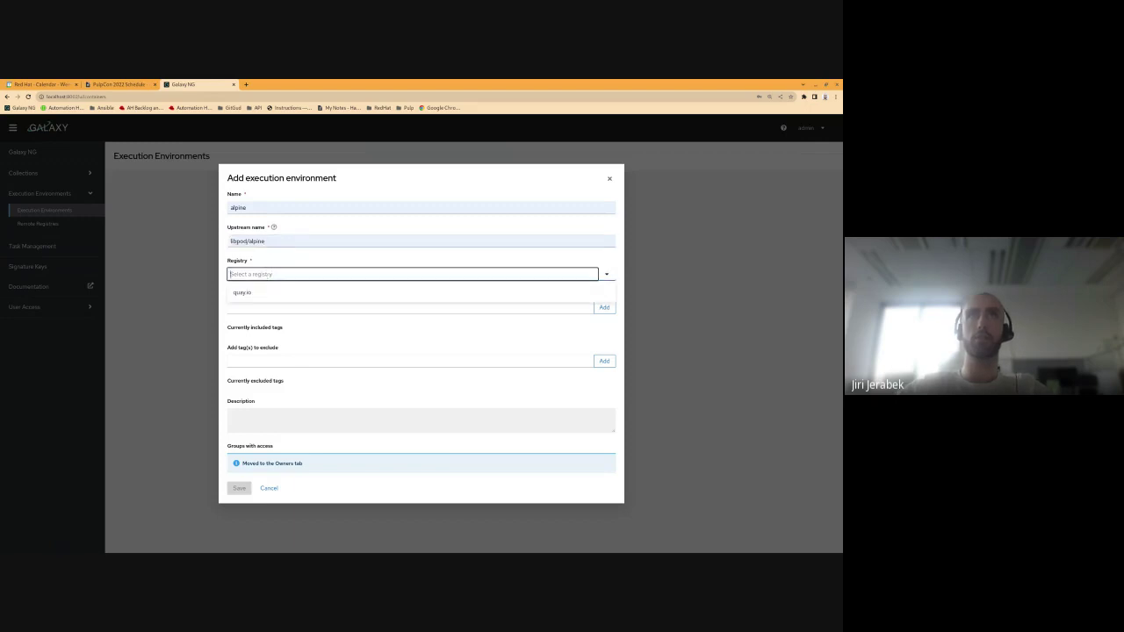
left_click(255, 291)
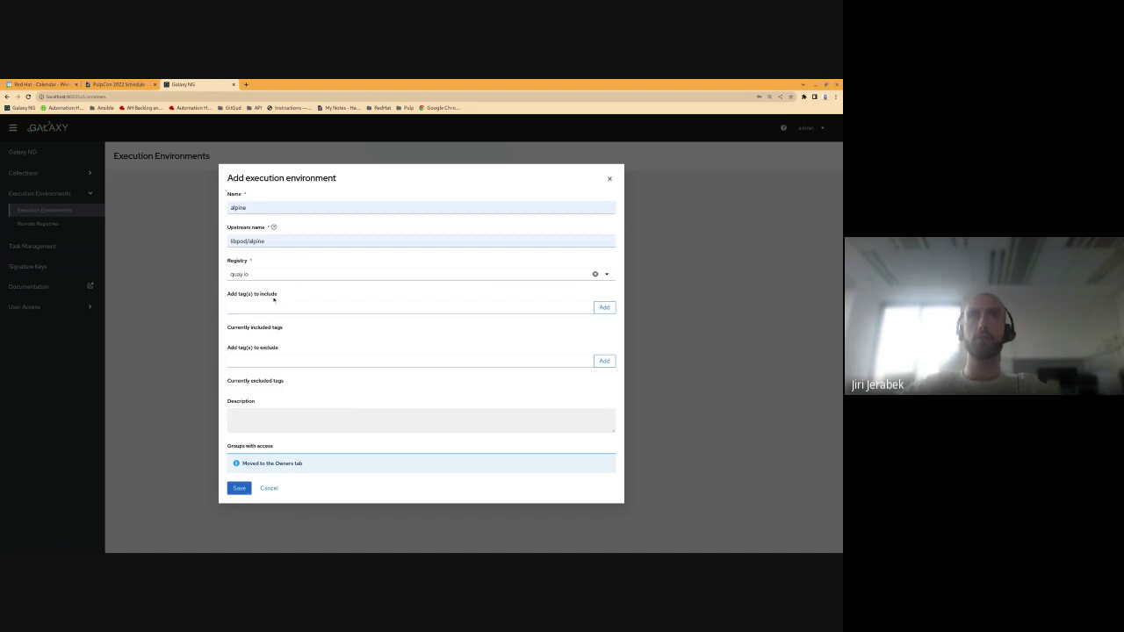
left_click(270, 308)
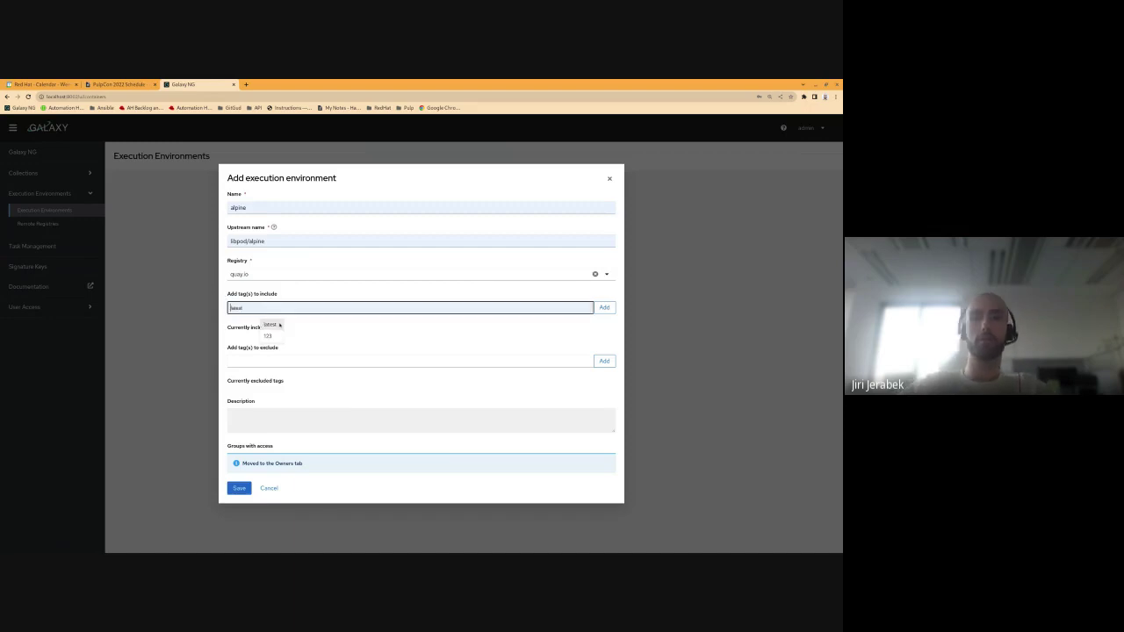
left_click(270, 325)
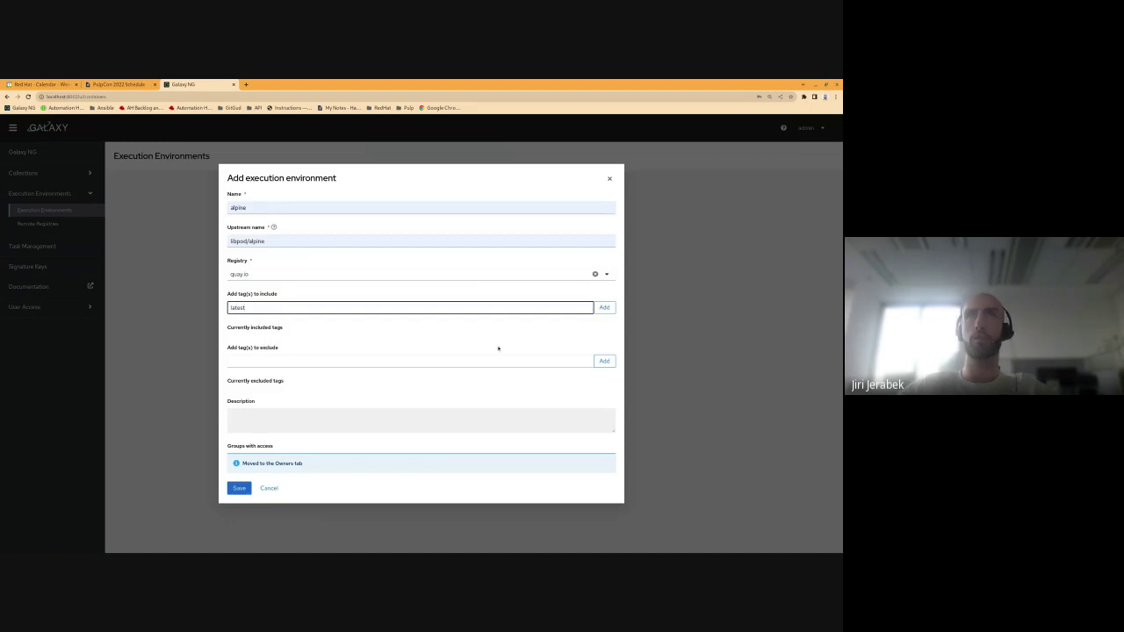
left_click(604, 308)
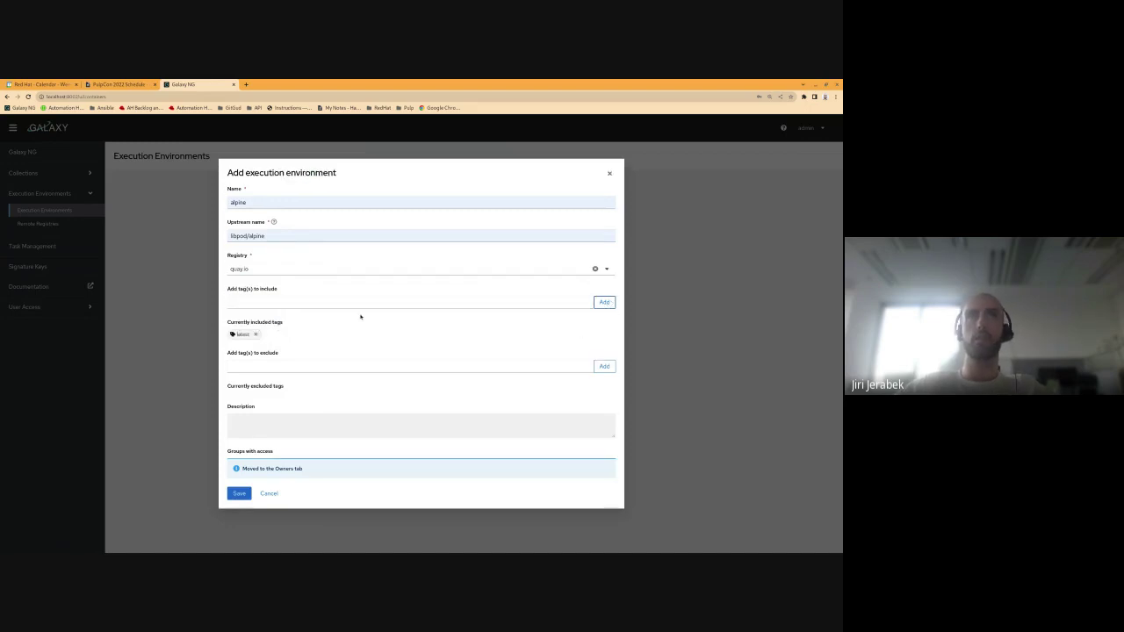
left_click(246, 494)
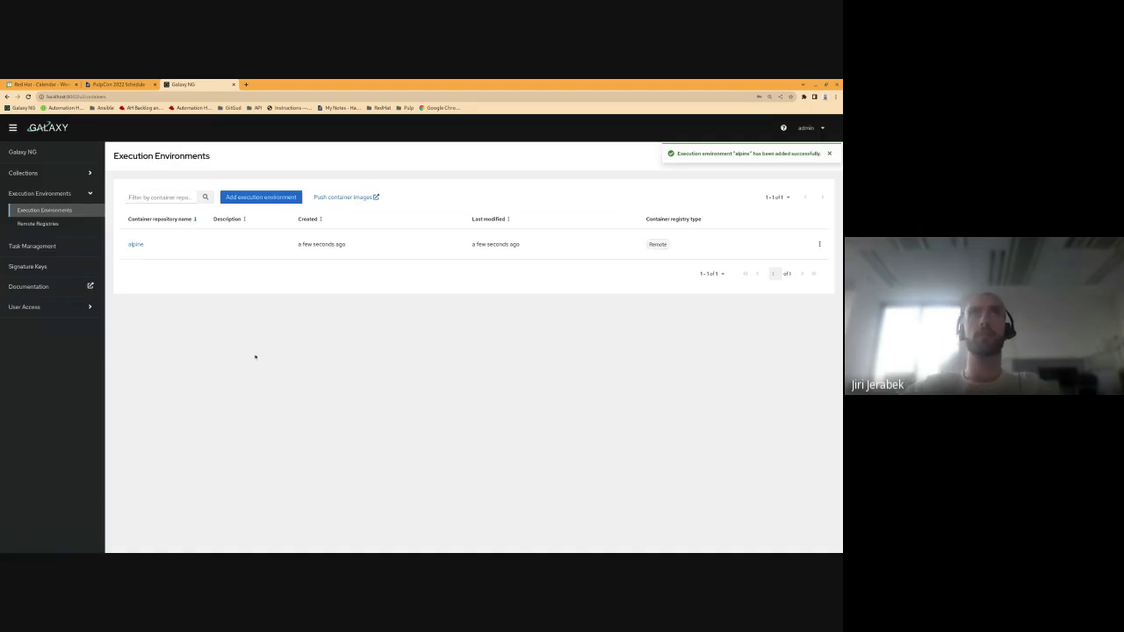
Step: Sync the alpine environment from its registry and open the sync task in a new tab
left_click(136, 244)
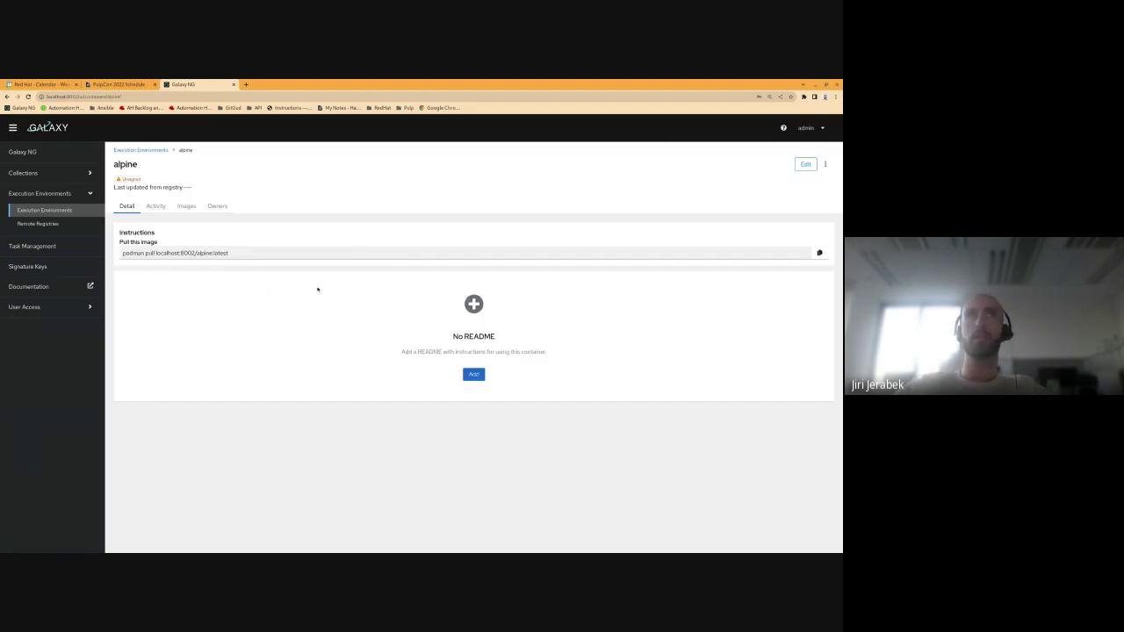
left_click(825, 164)
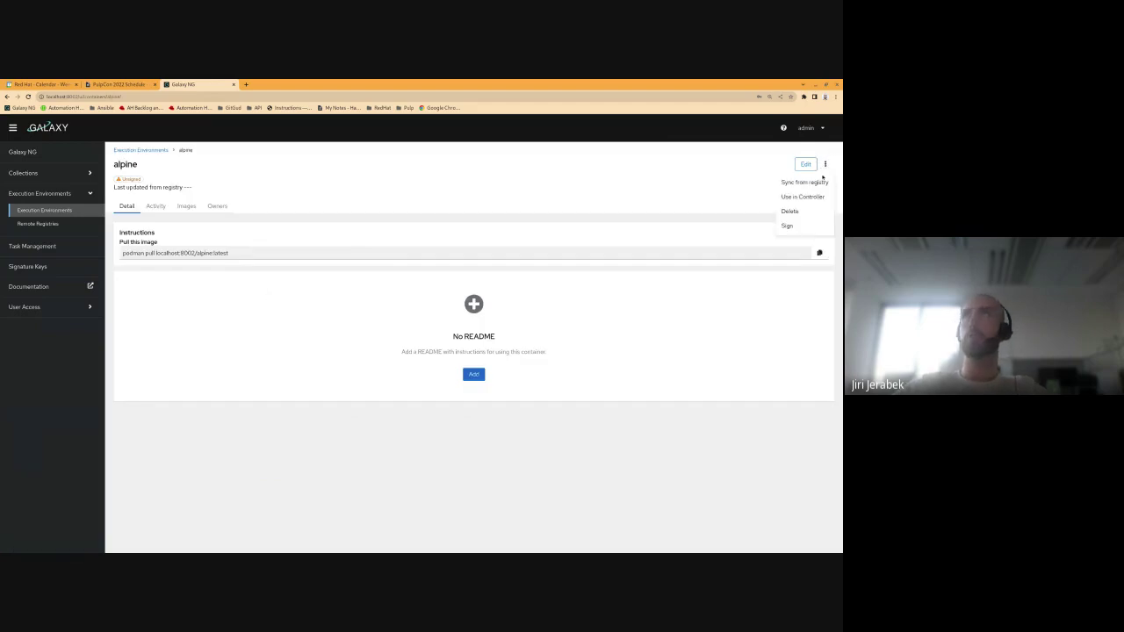
left_click(803, 184)
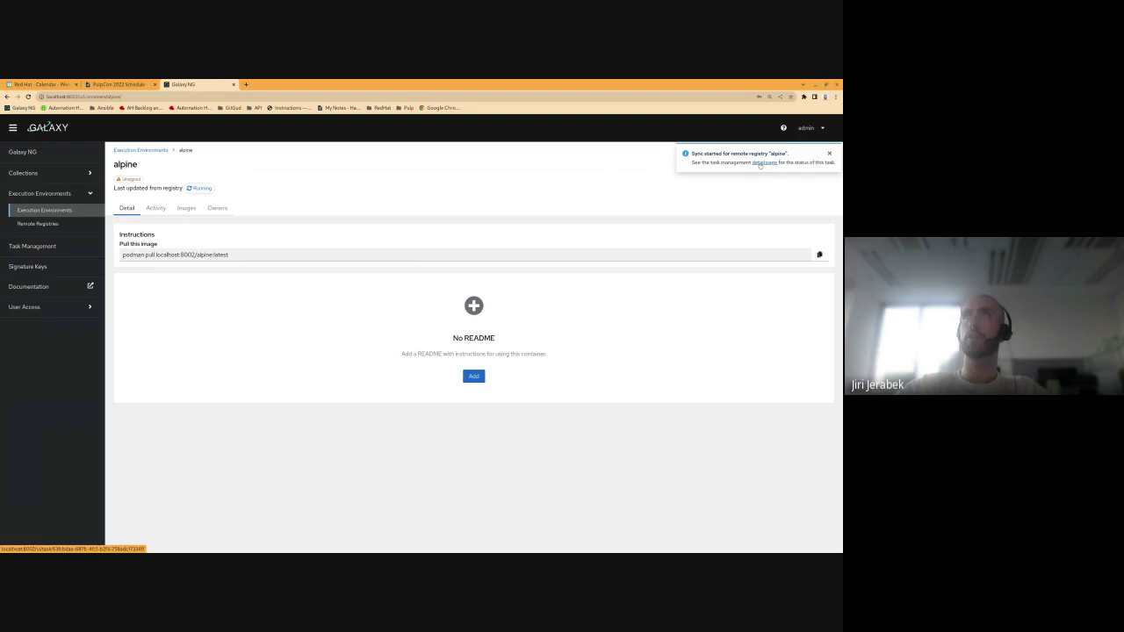
middle_click(760, 164)
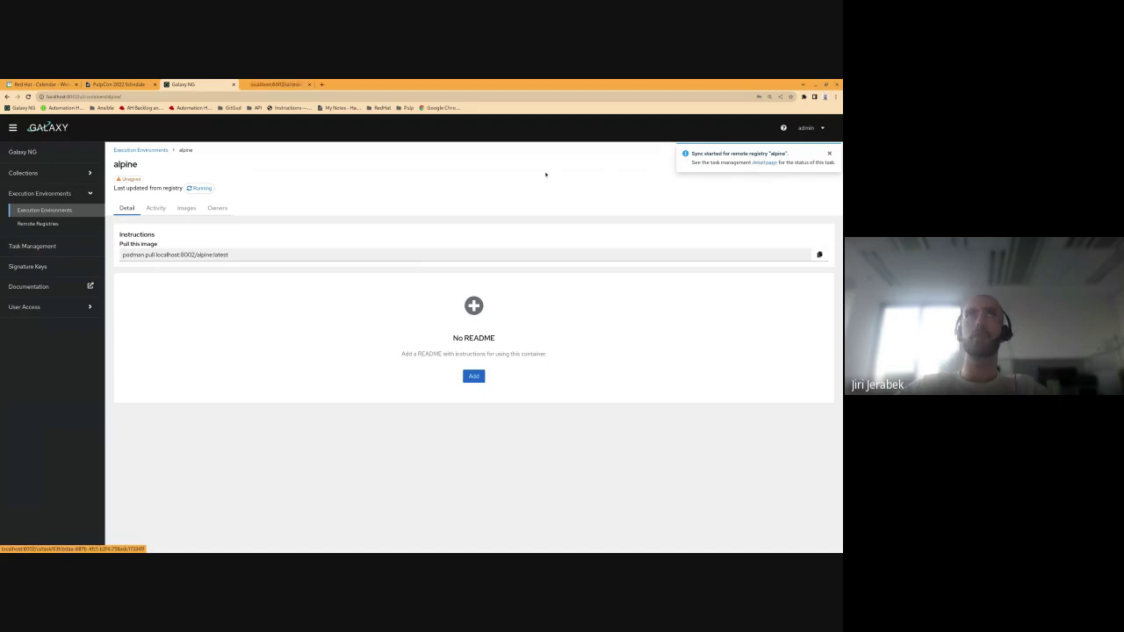
Step: Read the completed alpine sync task's resources and progress messages (14 artifacts downloaded), then close its tab
left_click(271, 85)
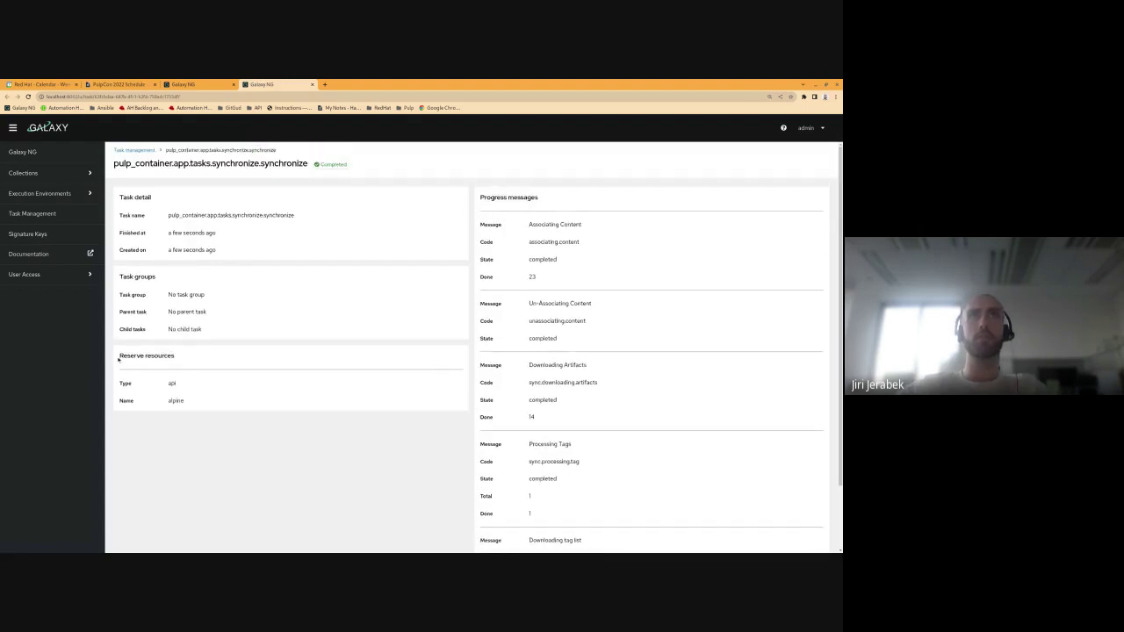
left_click_drag(118, 359, 176, 357)
left_click(176, 356)
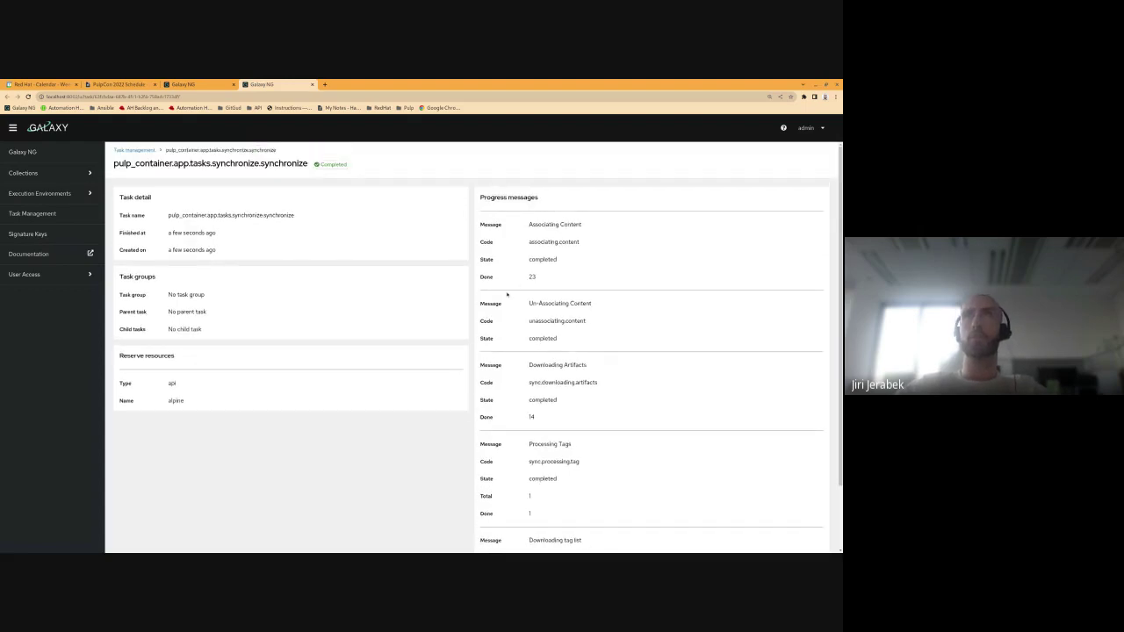
left_click_drag(478, 195, 587, 197)
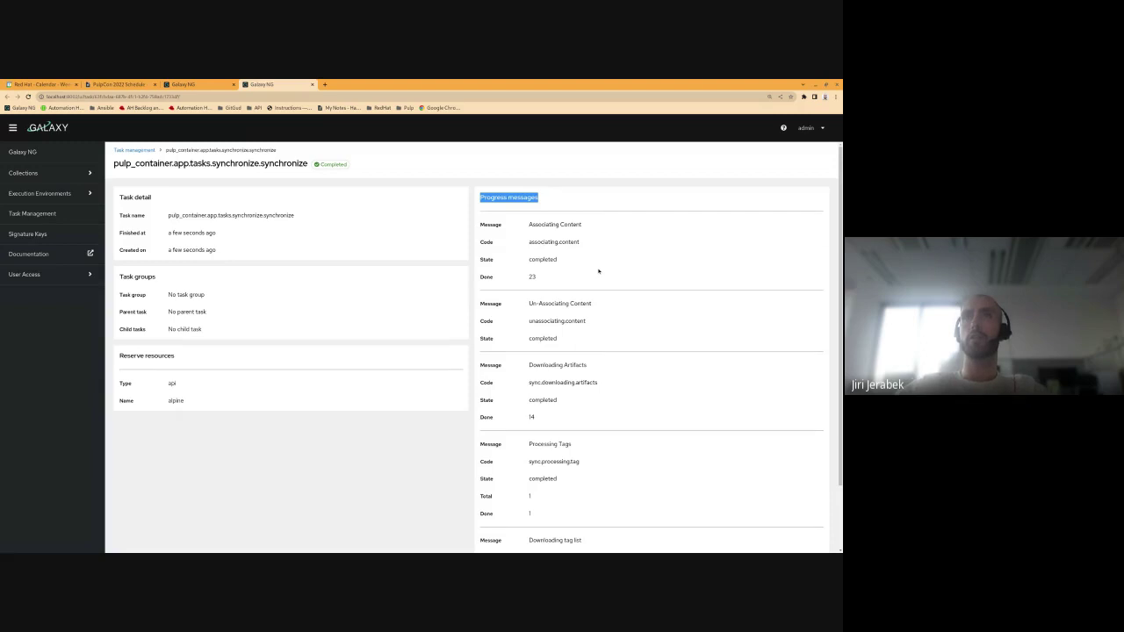
scroll(598, 271, "down", 1)
scroll(598, 271, "up", 1)
left_click(598, 271)
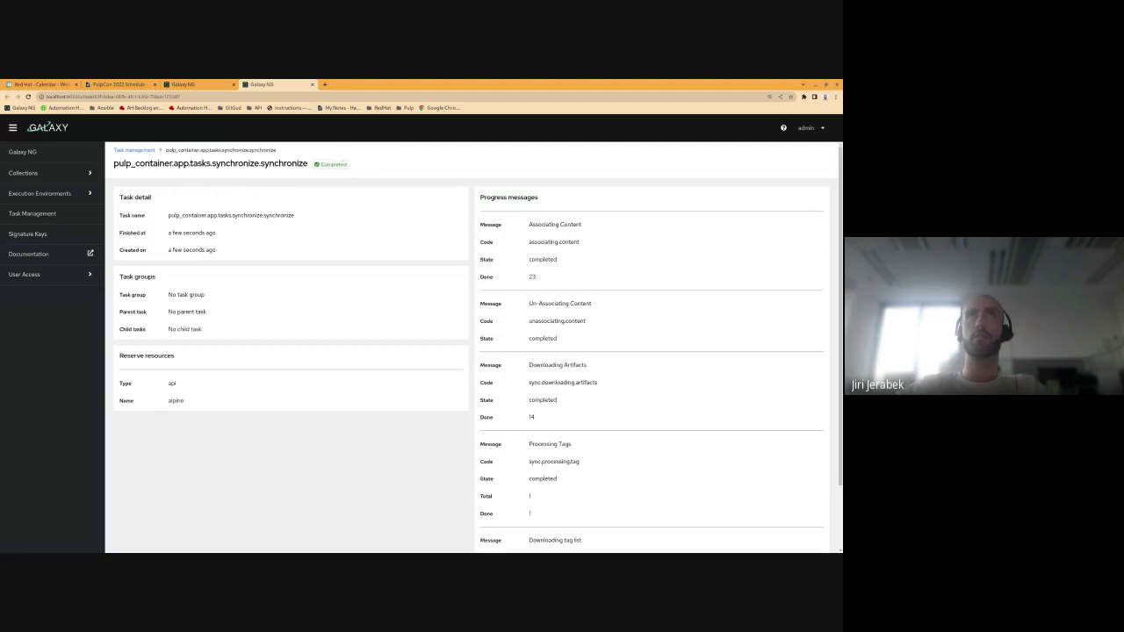
middle_click(275, 85)
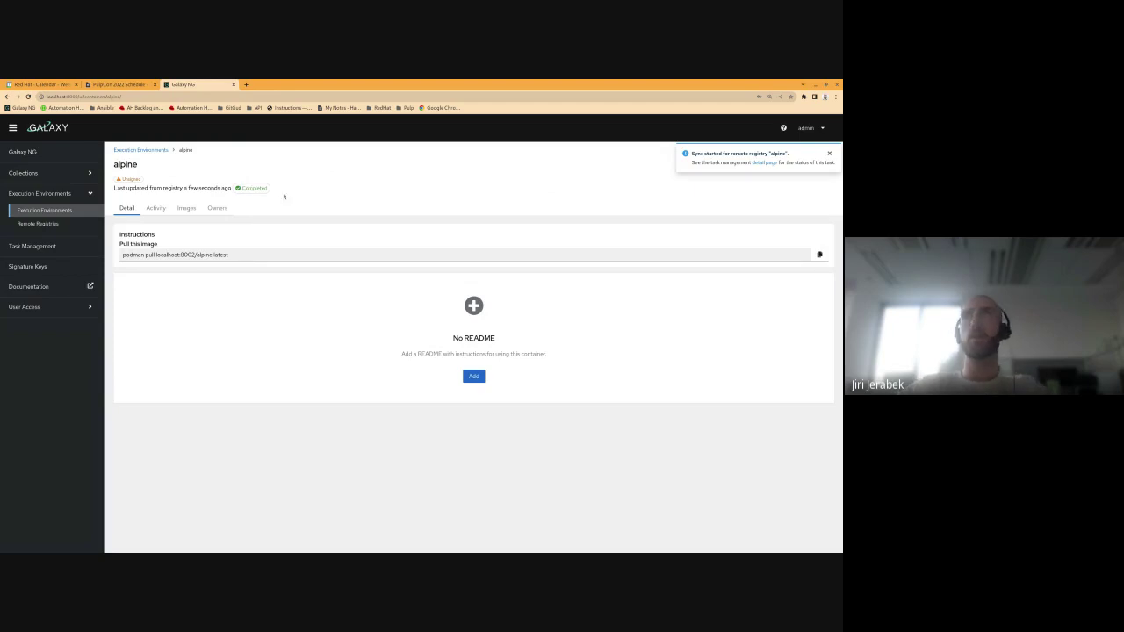
Step: Save a README reading '# foo bar' for alpine, then view its Activity history
left_click(829, 154)
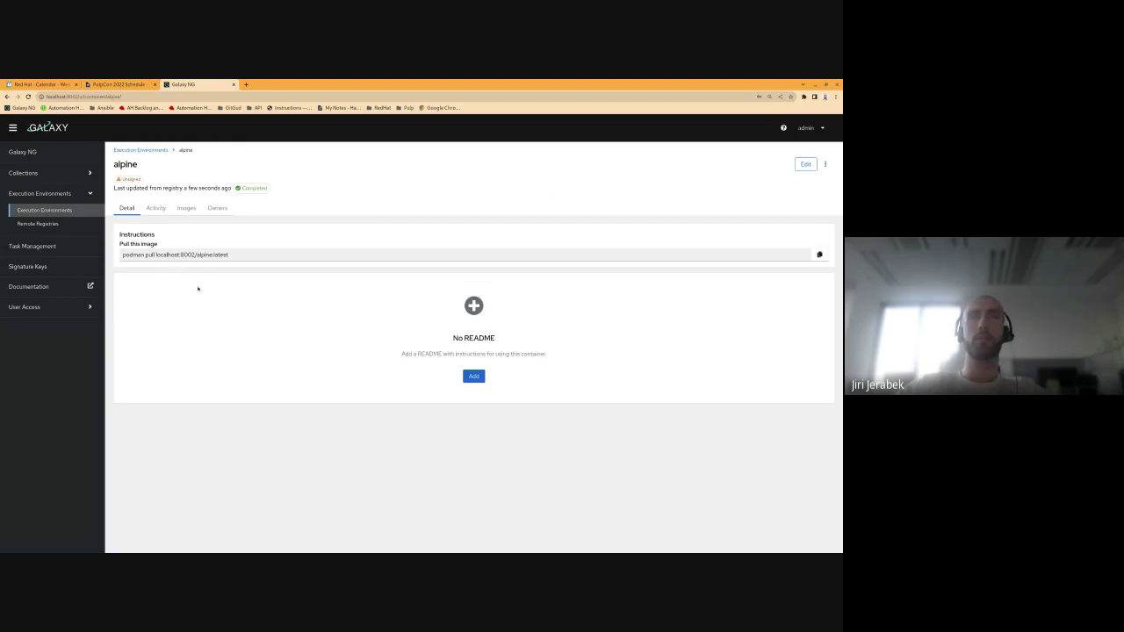
left_click(474, 376)
left_click(182, 343)
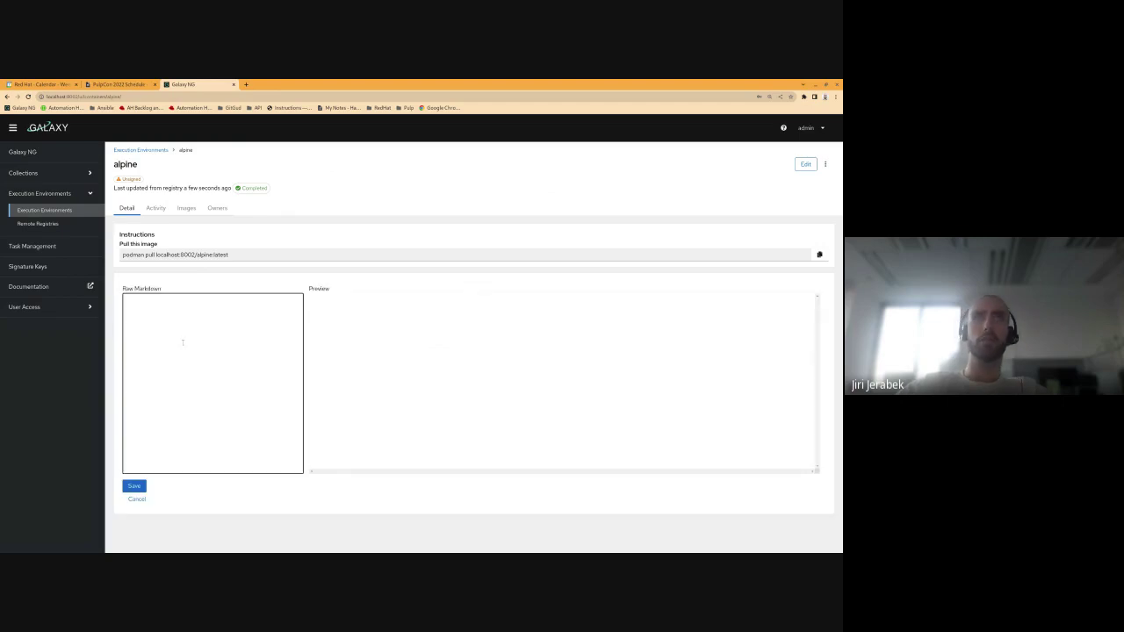
type("# foo bar")
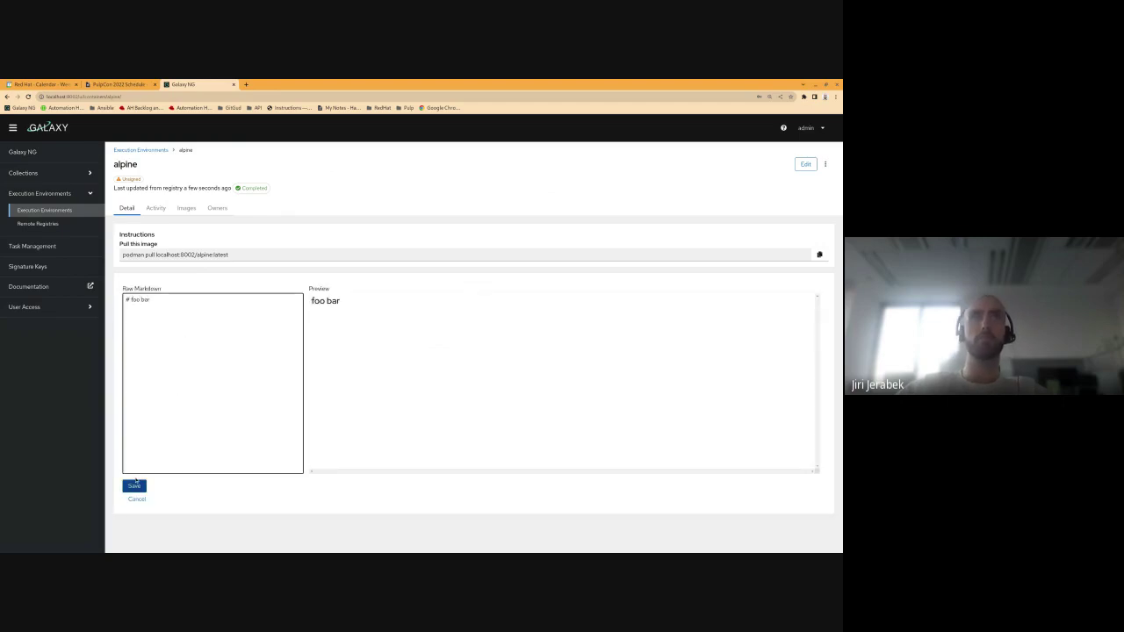
left_click(134, 486)
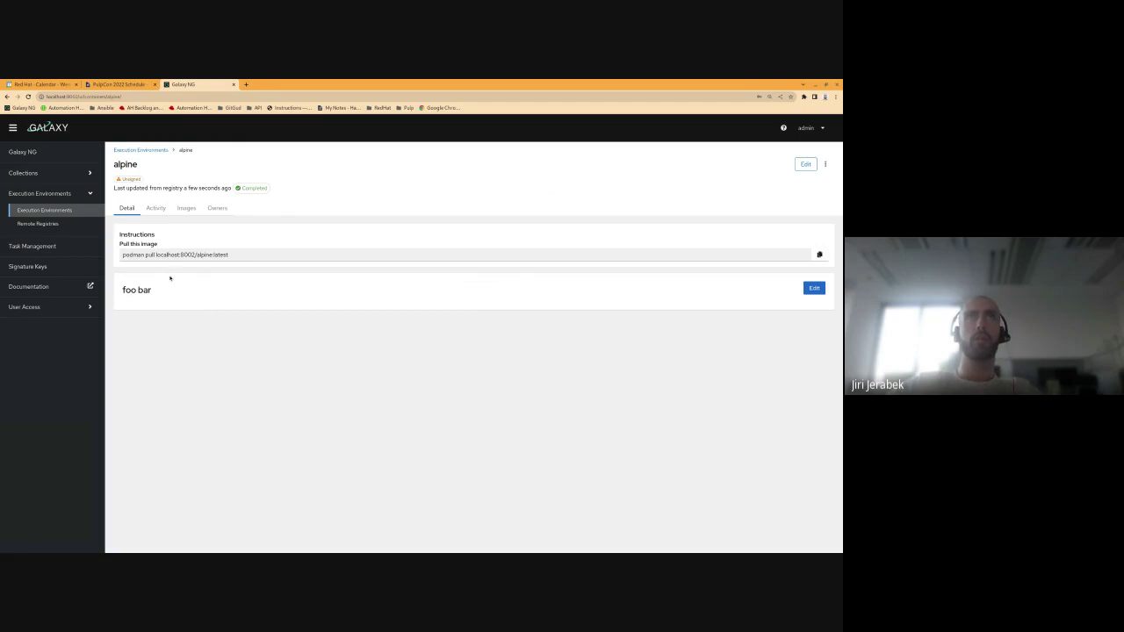
left_click(156, 208)
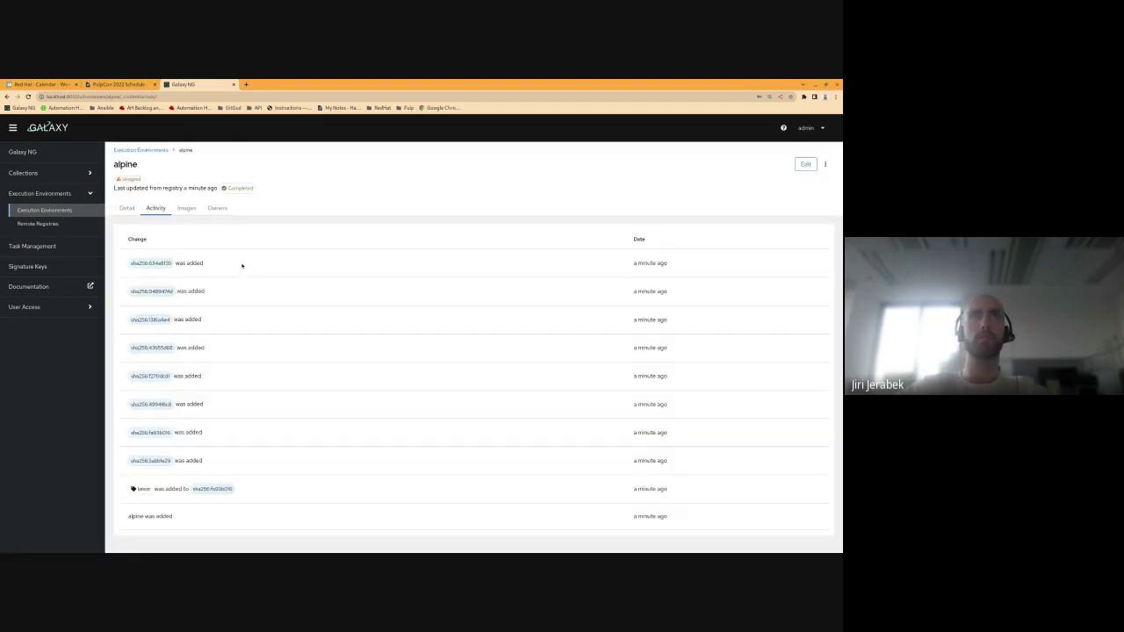
Step: Expand alpine's latest image tag to list its per-architecture digests
left_click(187, 210)
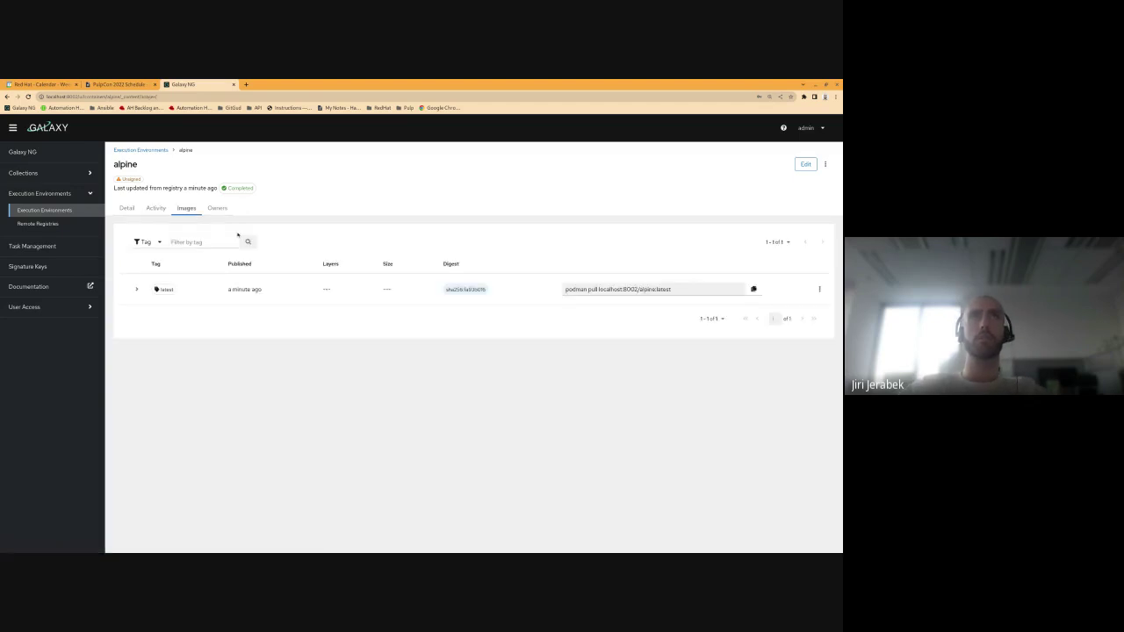
left_click(137, 291)
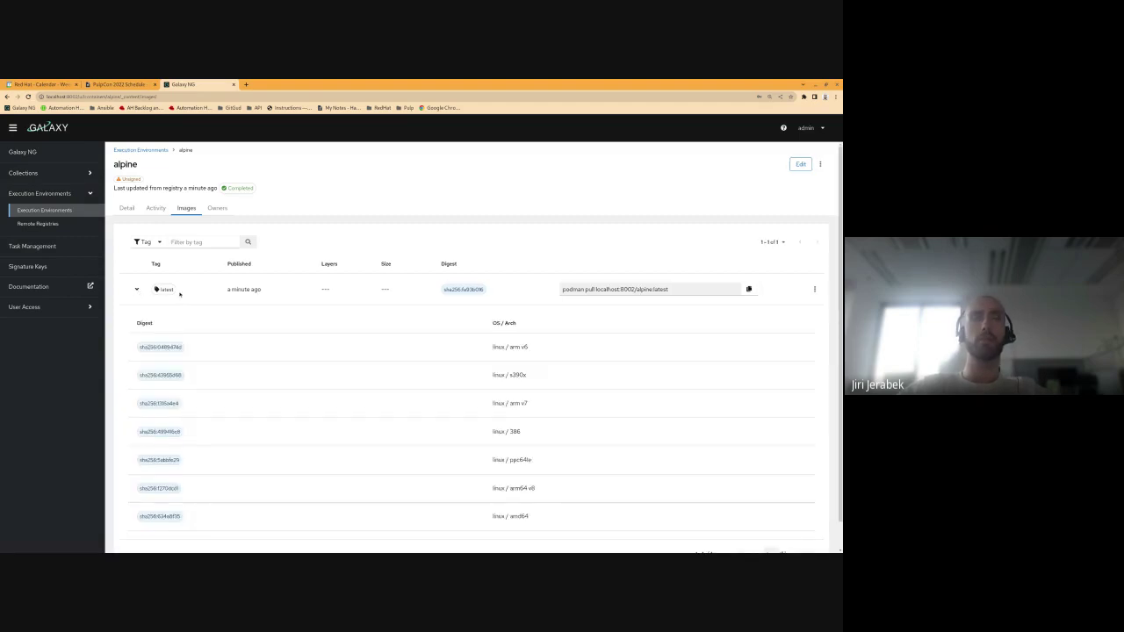
scroll(179, 294, "down", 1)
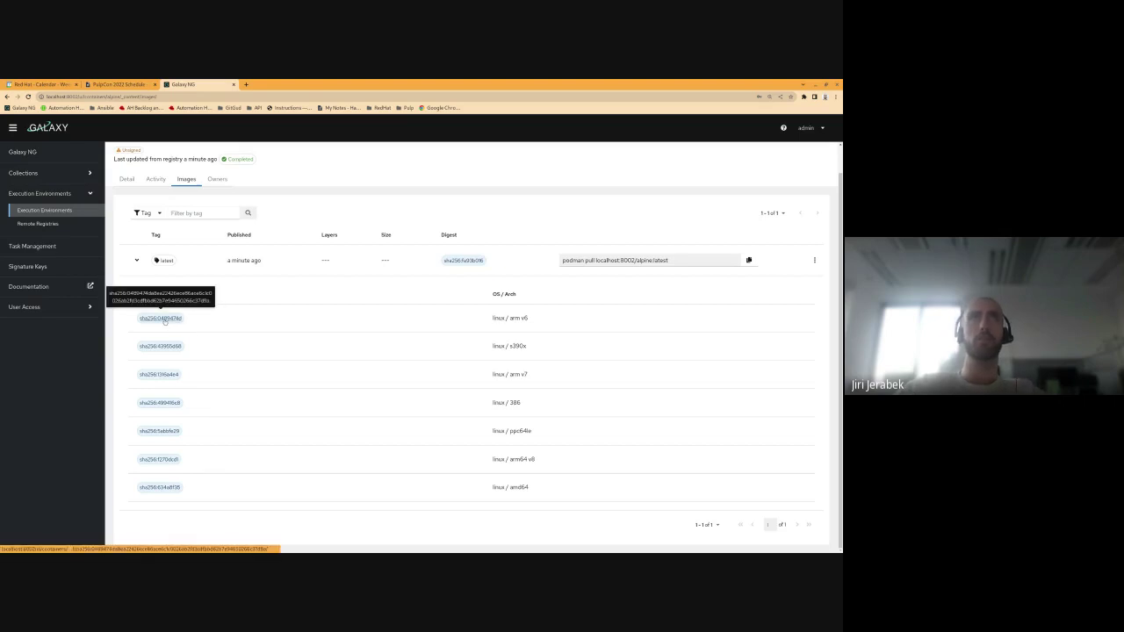
Step: Compare a digest's /bin/sh and ADD file layer commands, then check alpine's Owners
middle_click(164, 321)
key("ctrl+Tab")
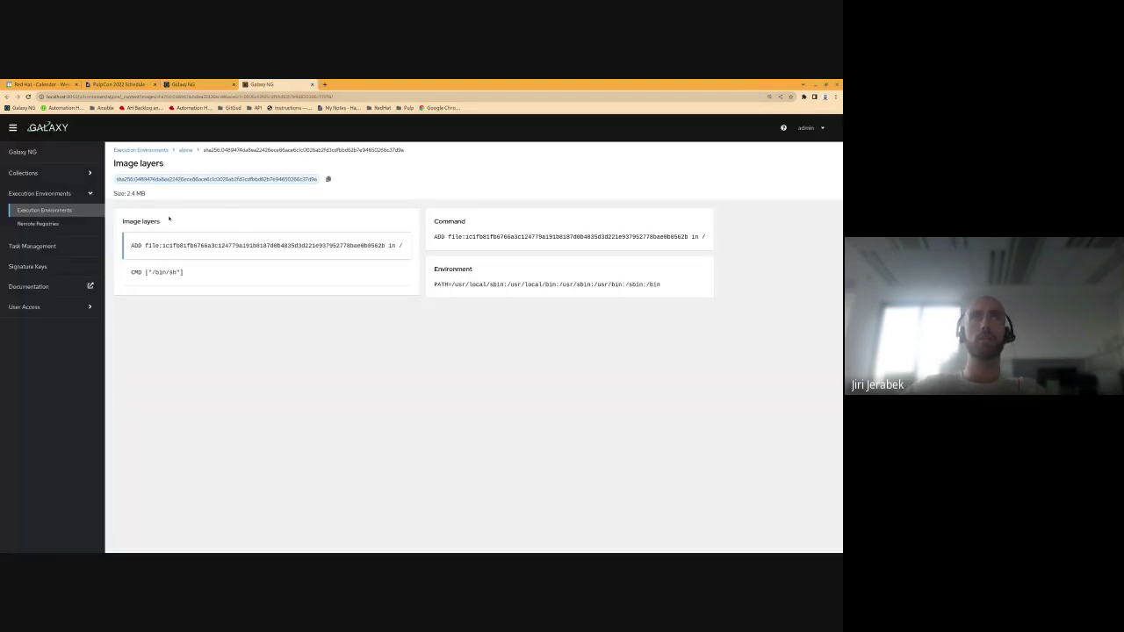
left_click(181, 263)
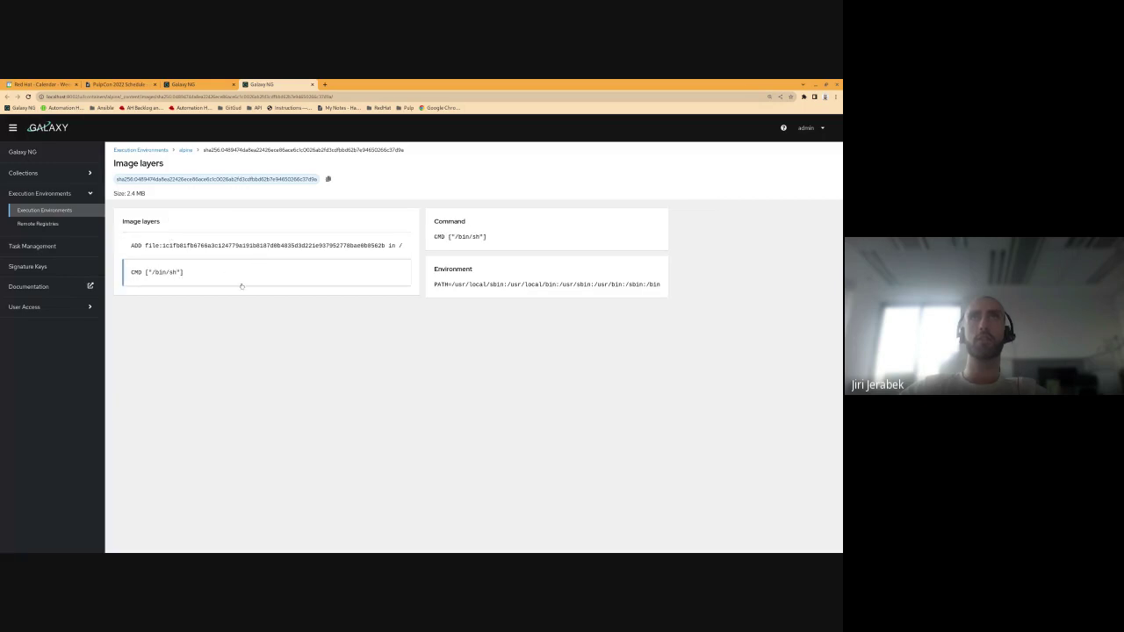
left_click(249, 250)
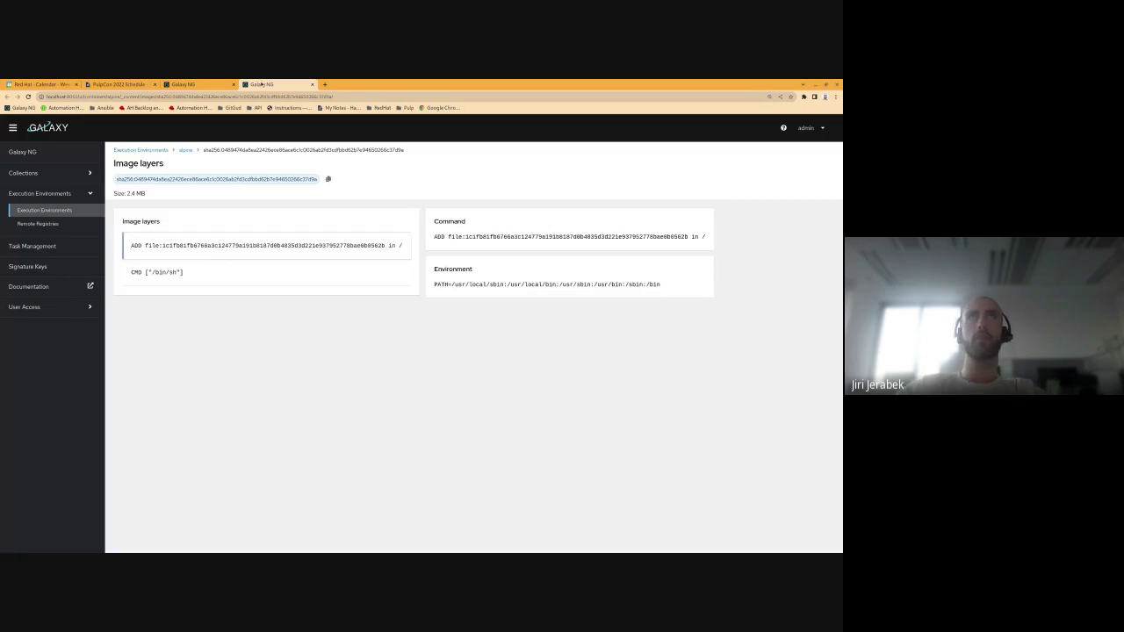
middle_click(261, 84)
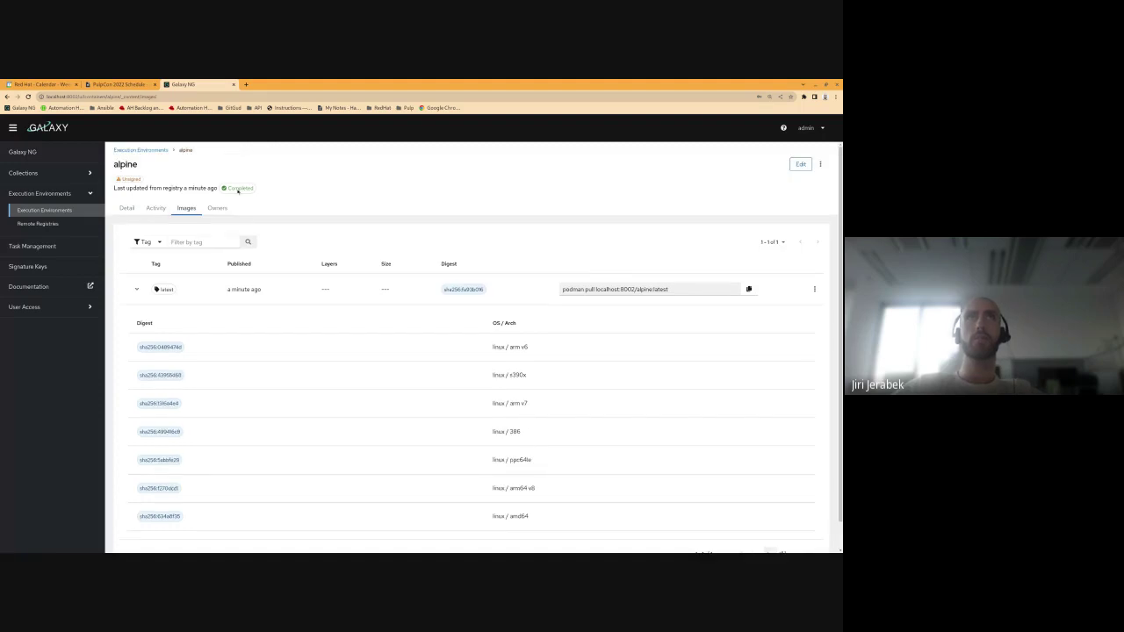
left_click(218, 208)
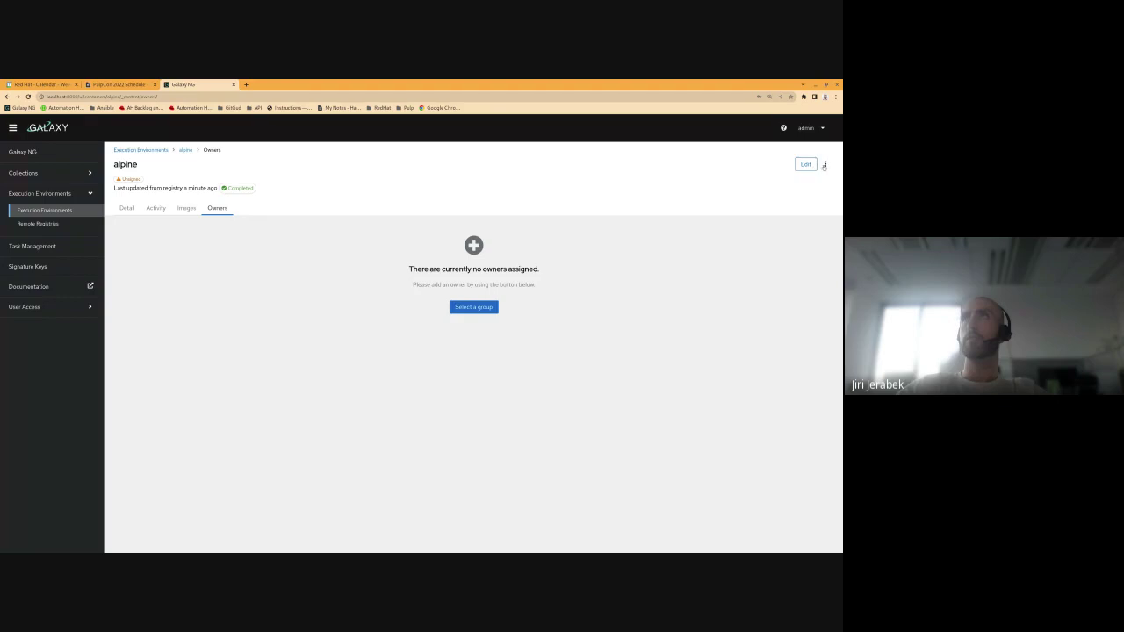
Step: Sign the alpine container from its actions menu and zoom the page to 125%
left_click(805, 164)
left_click(609, 168)
left_click(826, 164)
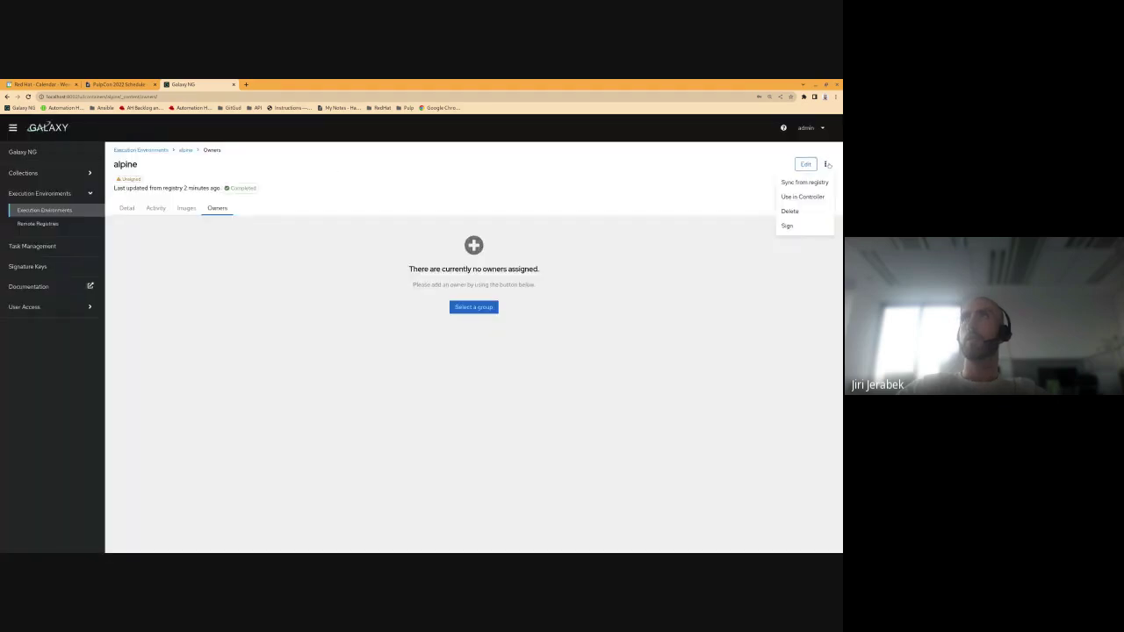
left_click(800, 229)
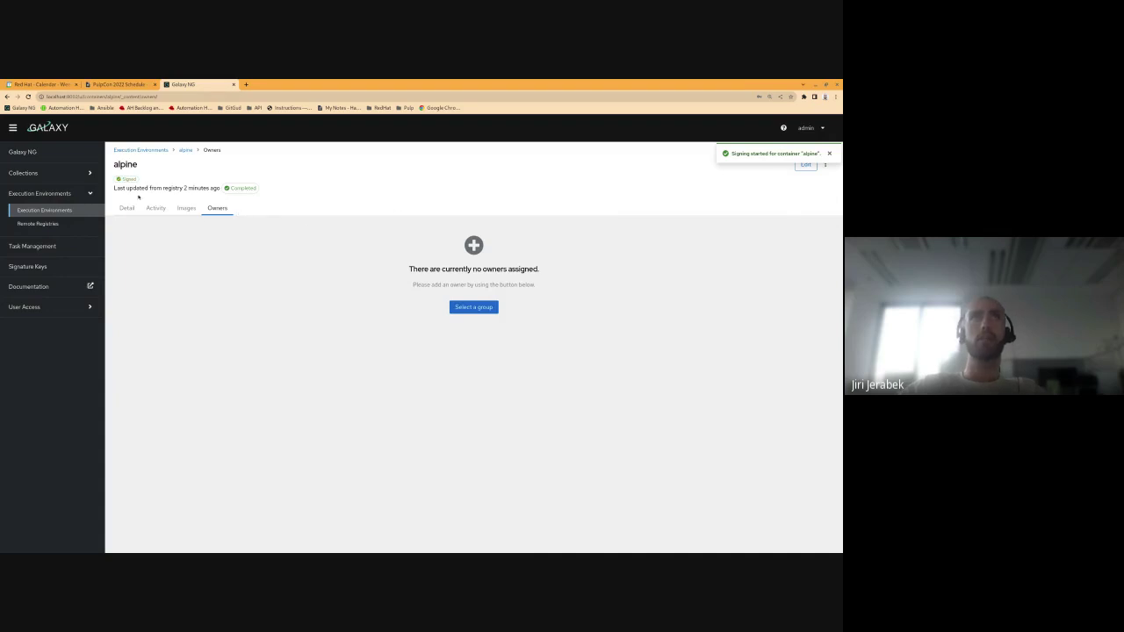
key("ctrl+plus")
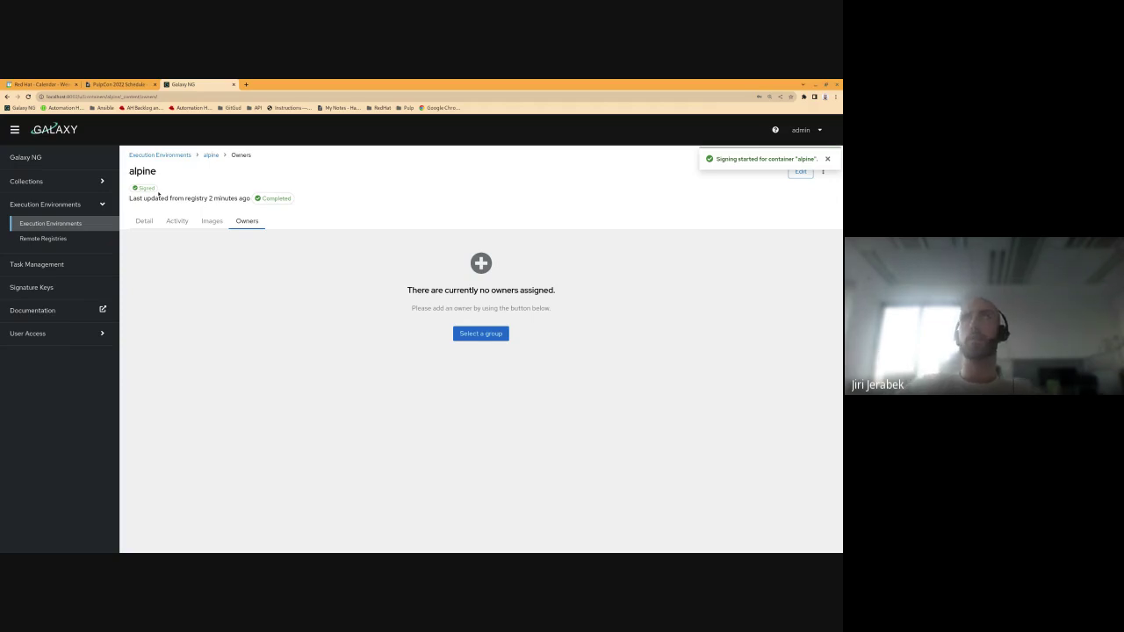
Step: Inspect the newest sign task's name, creation date, Completed status and details in Task Management
left_click(92, 264)
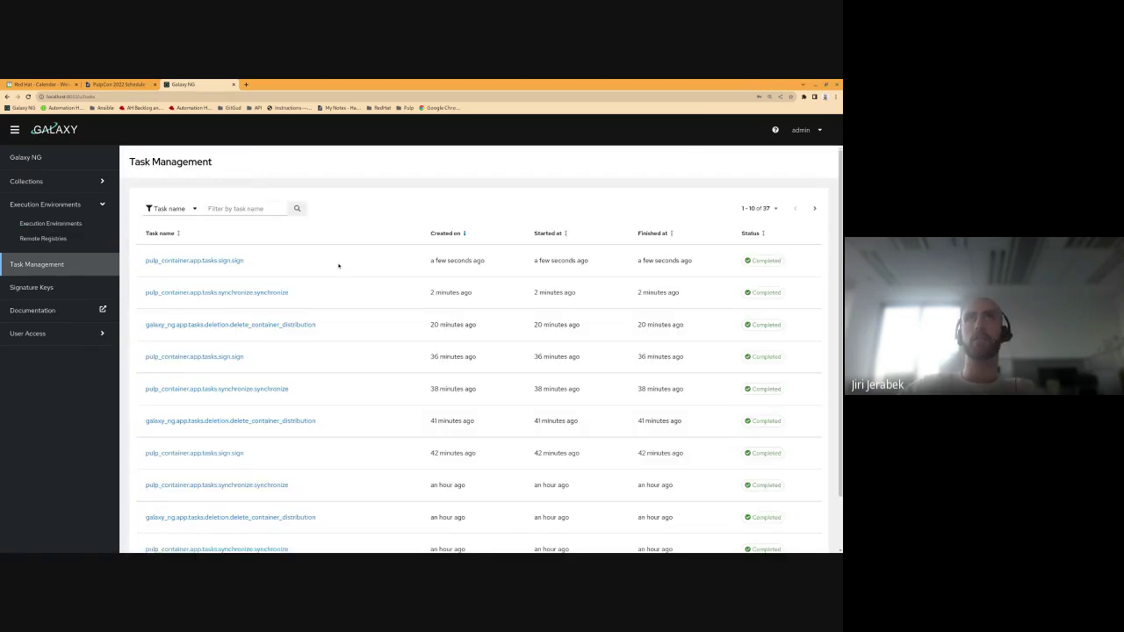
left_click_drag(249, 267, 146, 262)
left_click(233, 250)
left_click_drag(430, 261, 485, 261)
left_click(485, 260)
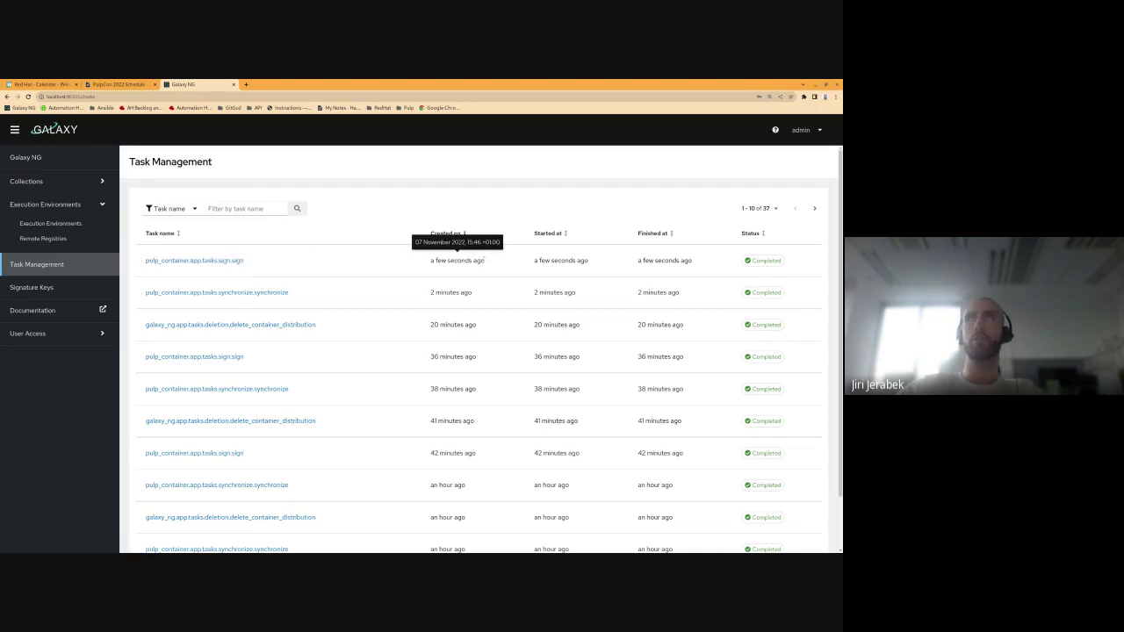
double_click(753, 261)
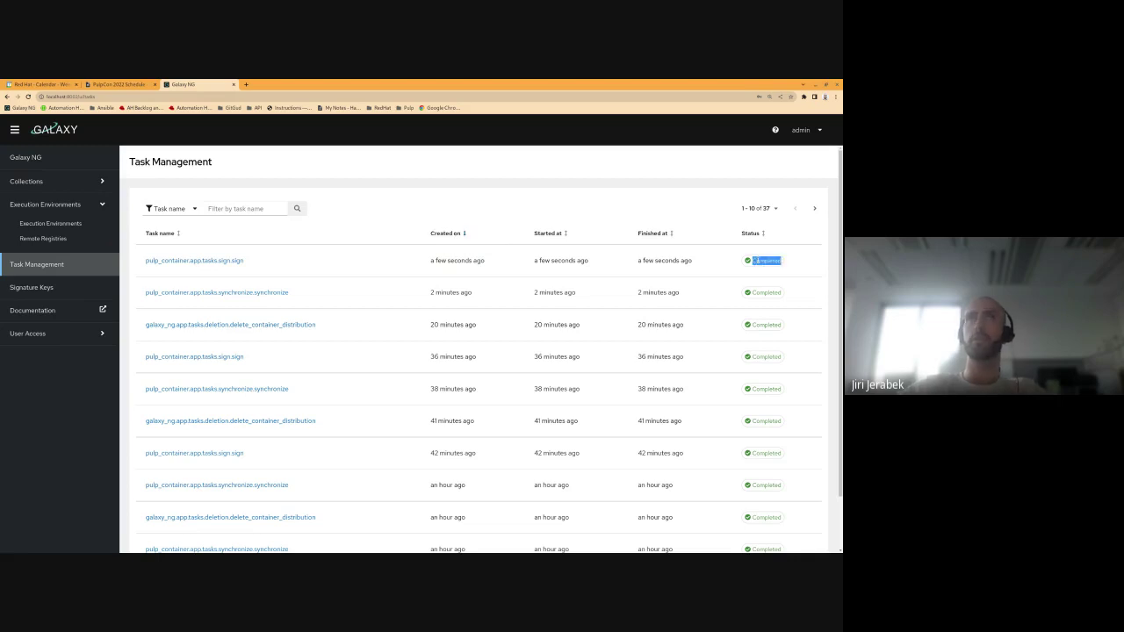
left_click(712, 259)
scroll(712, 259, "down", 1)
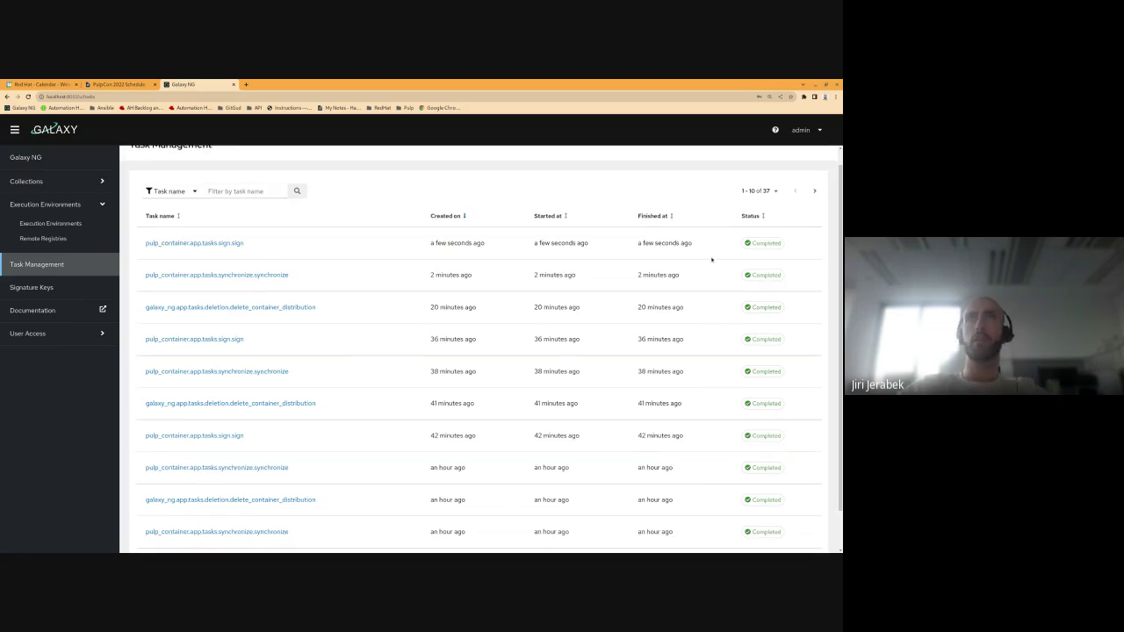
scroll(712, 259, "down", 1)
scroll(712, 259, "up", 2)
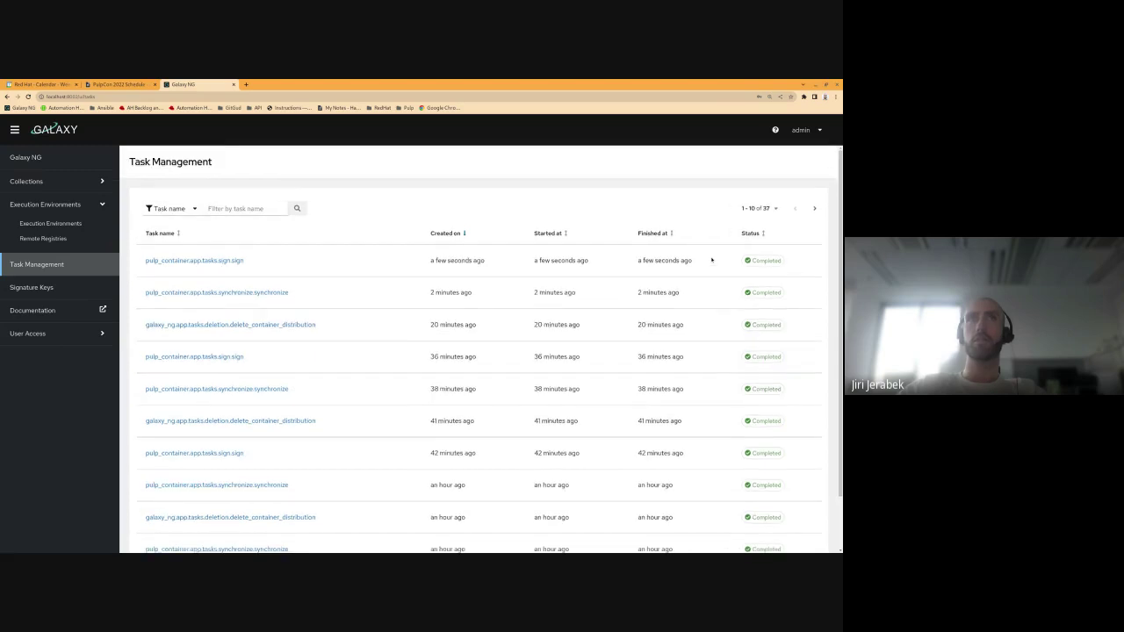
left_click(242, 261)
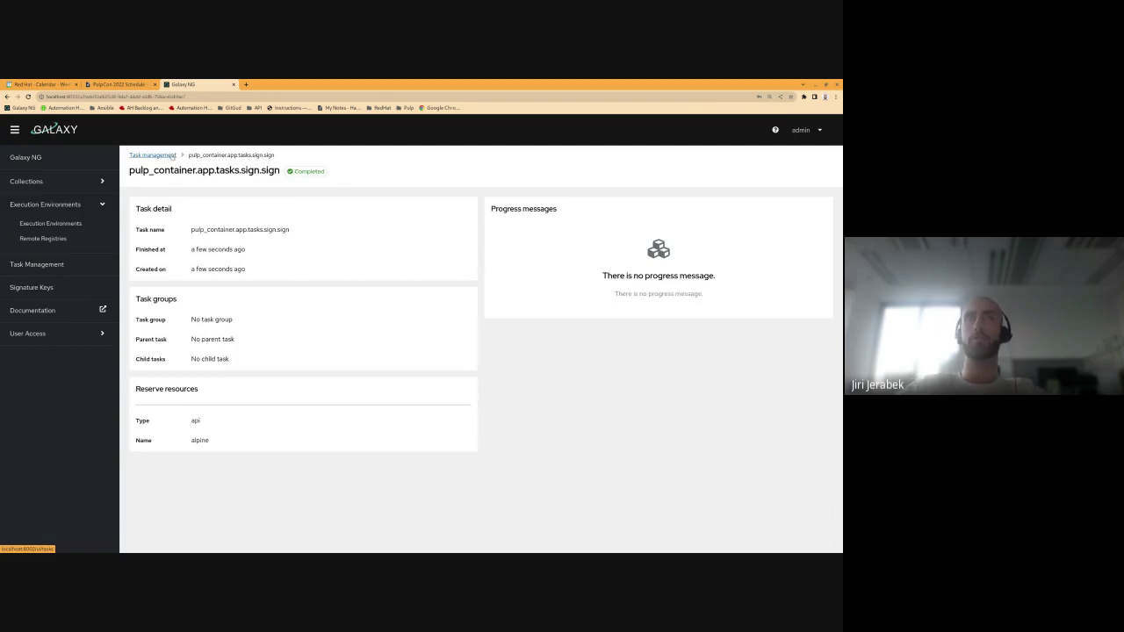
left_click(173, 157)
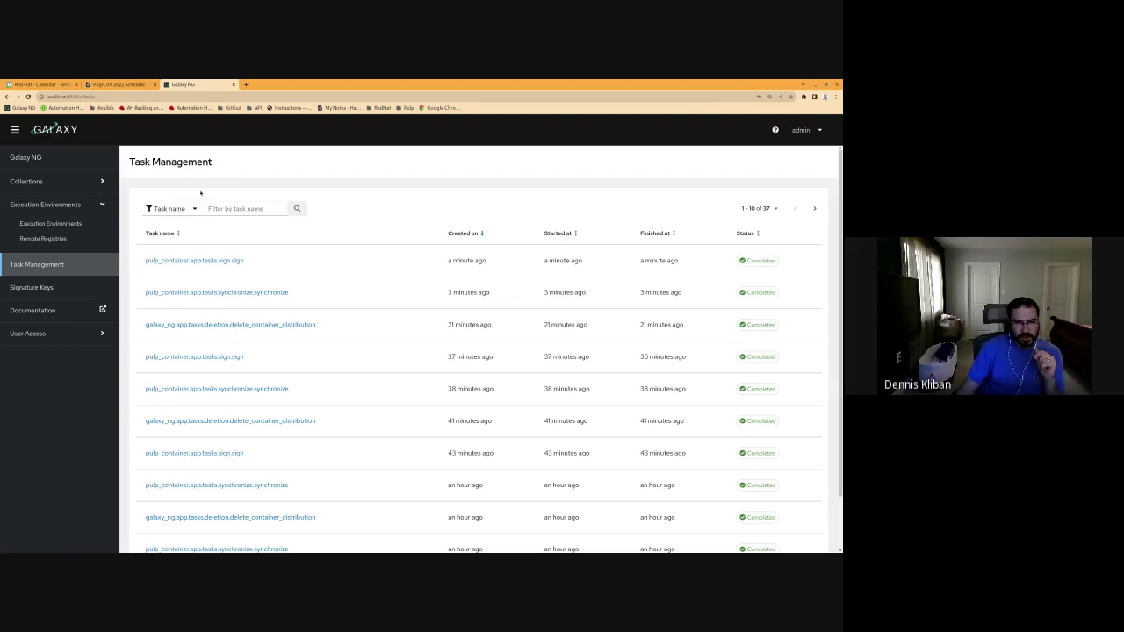
Step: Scroll through the synchronize task's progress messages, then open the delete_container_distribution task
left_click(215, 292)
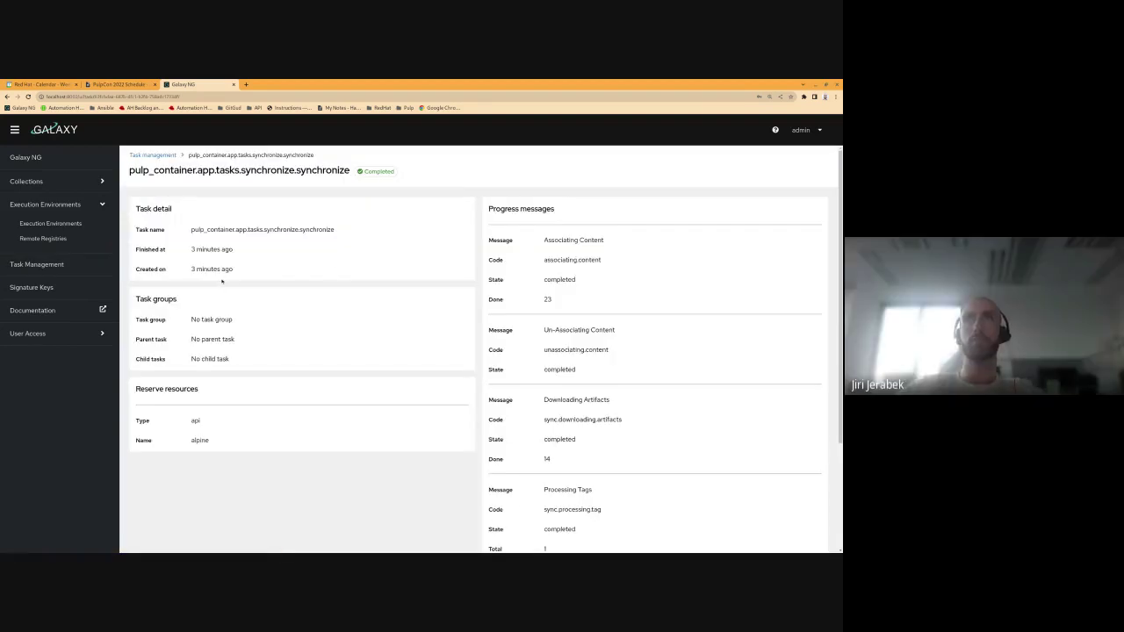
scroll(221, 281, "down", 1)
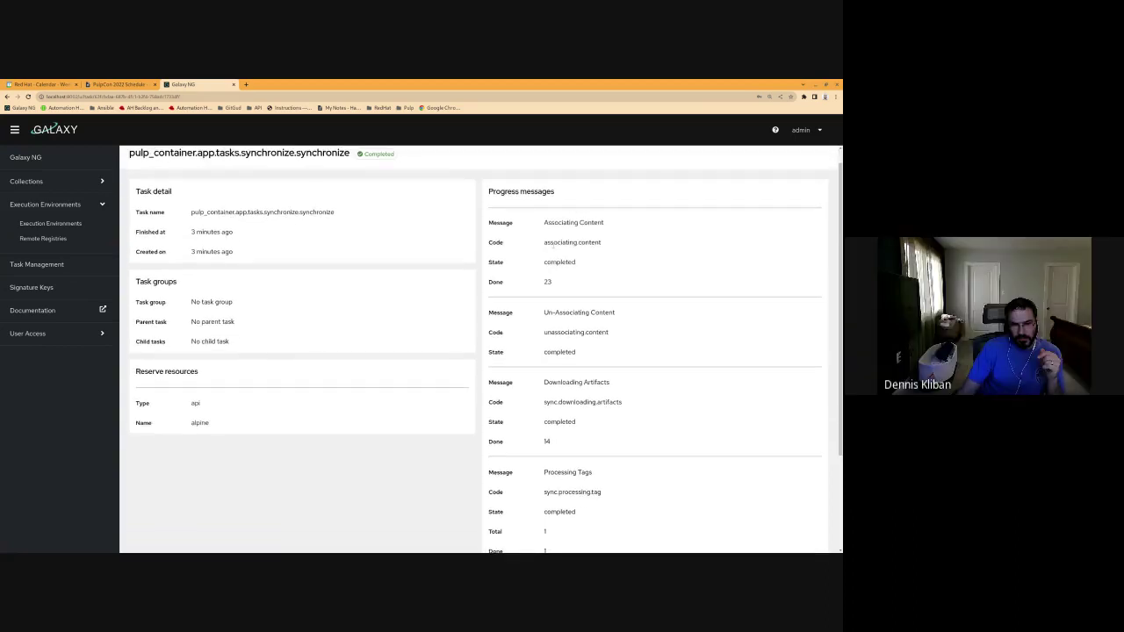
scroll(553, 249, "down", 2)
scroll(554, 246, "up", 2)
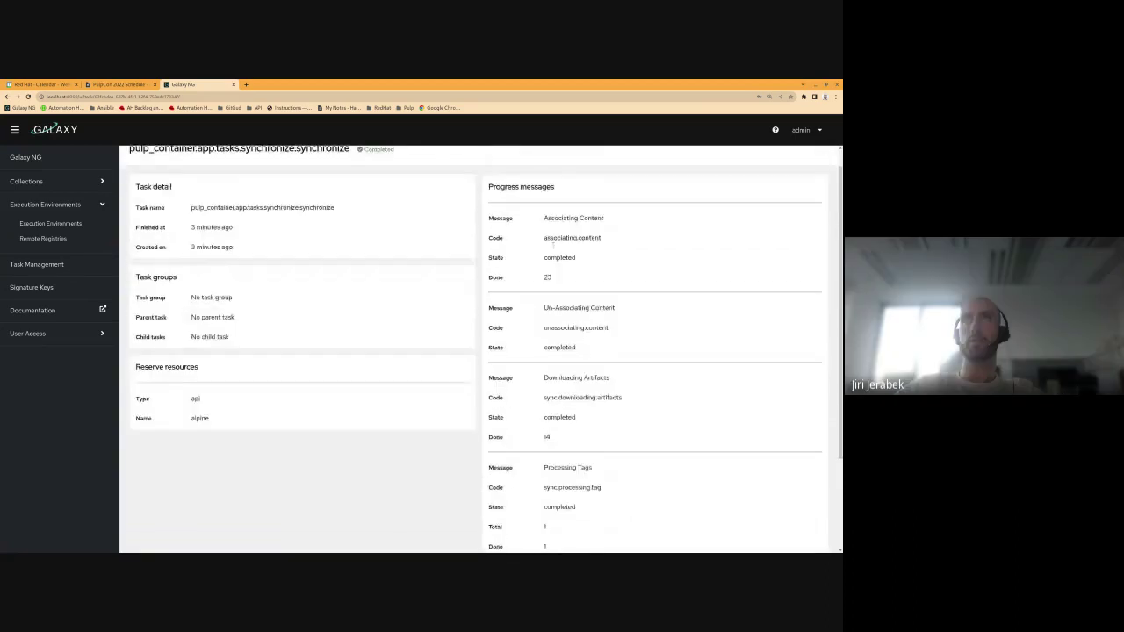
scroll(553, 247, "up", 1)
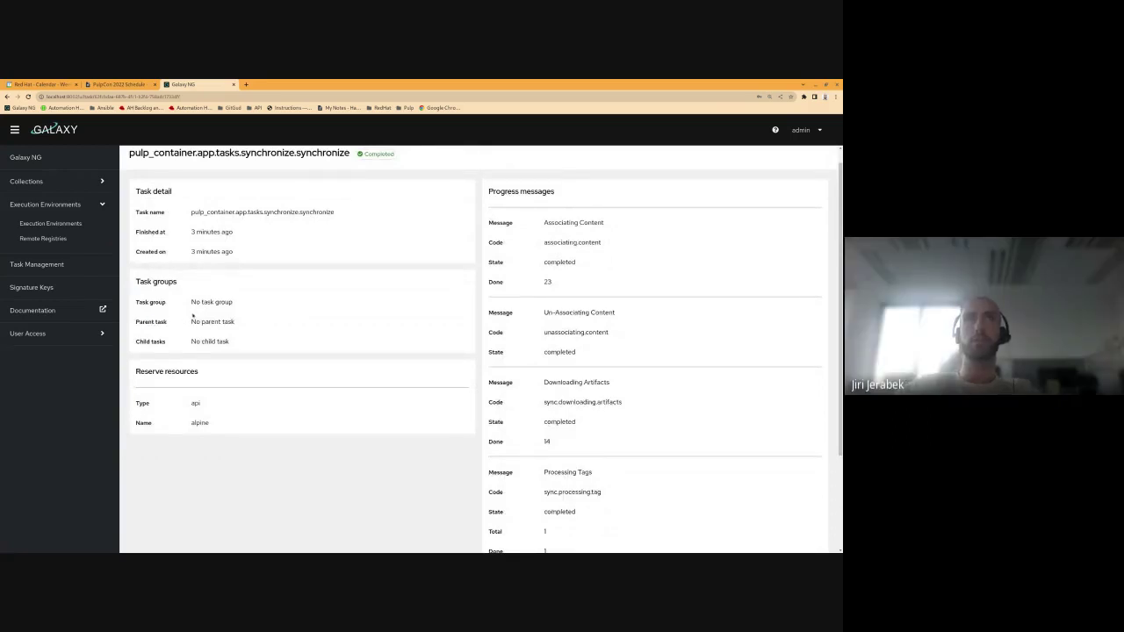
scroll(158, 322, "up", 1)
scroll(542, 320, "down", 3)
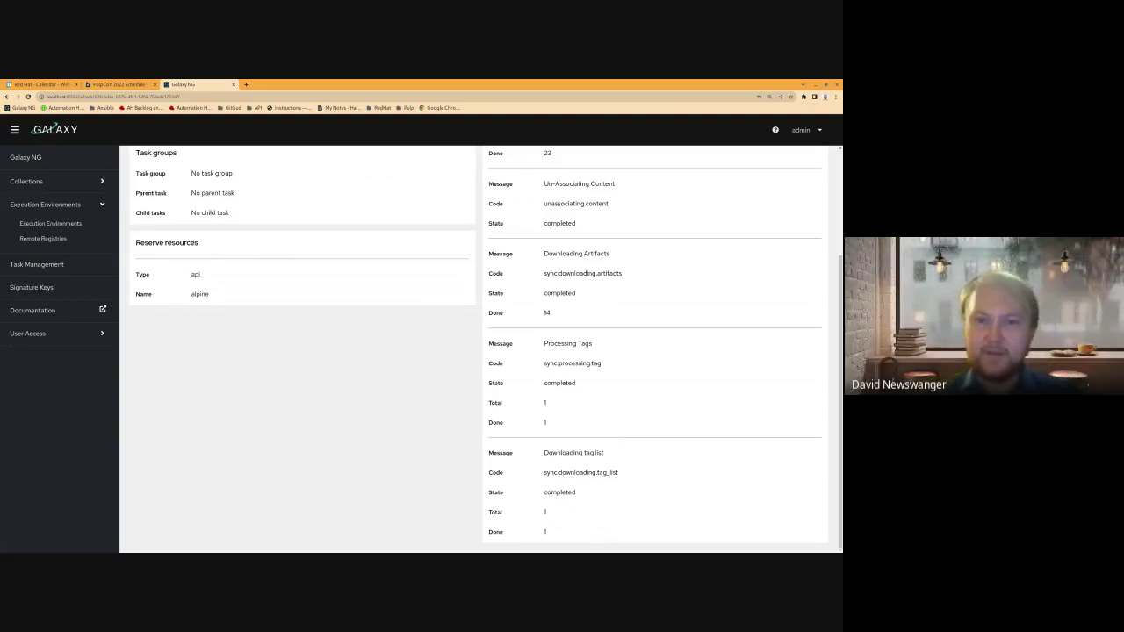
scroll(613, 434, "up", 3)
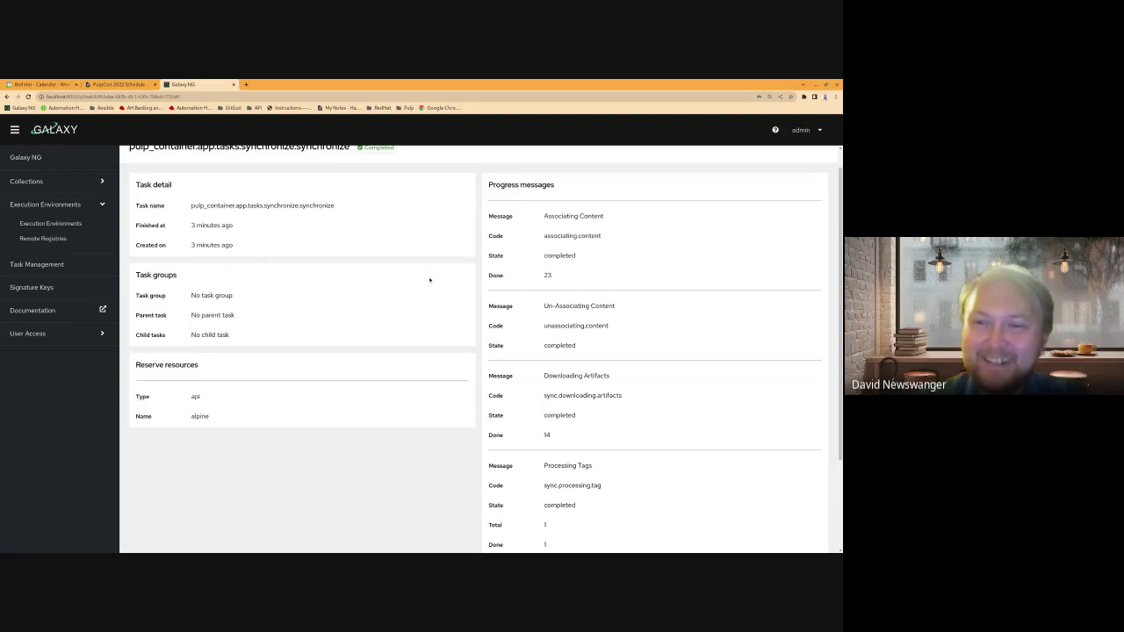
scroll(429, 278, "up", 1)
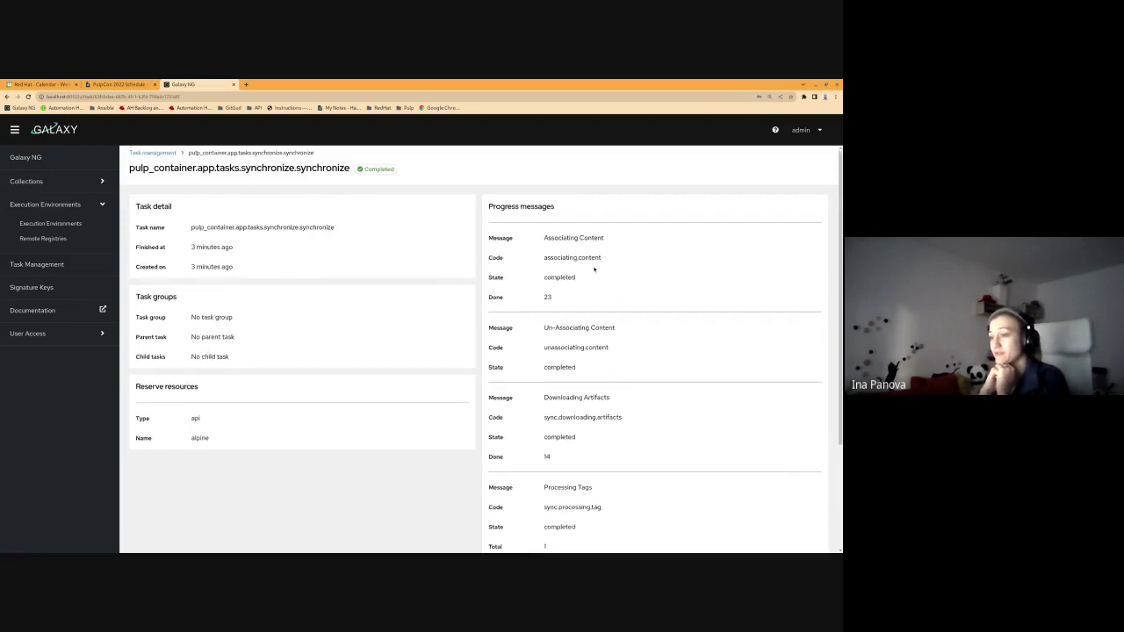
scroll(593, 260, "down", 2)
scroll(593, 260, "down", 1)
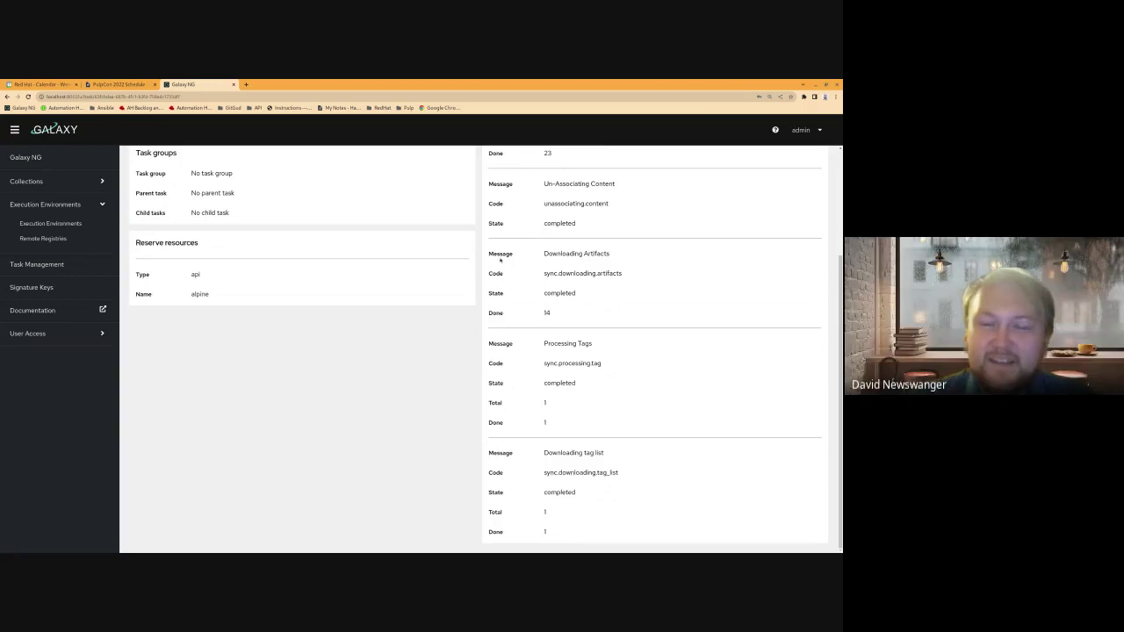
scroll(500, 260, "up", 3)
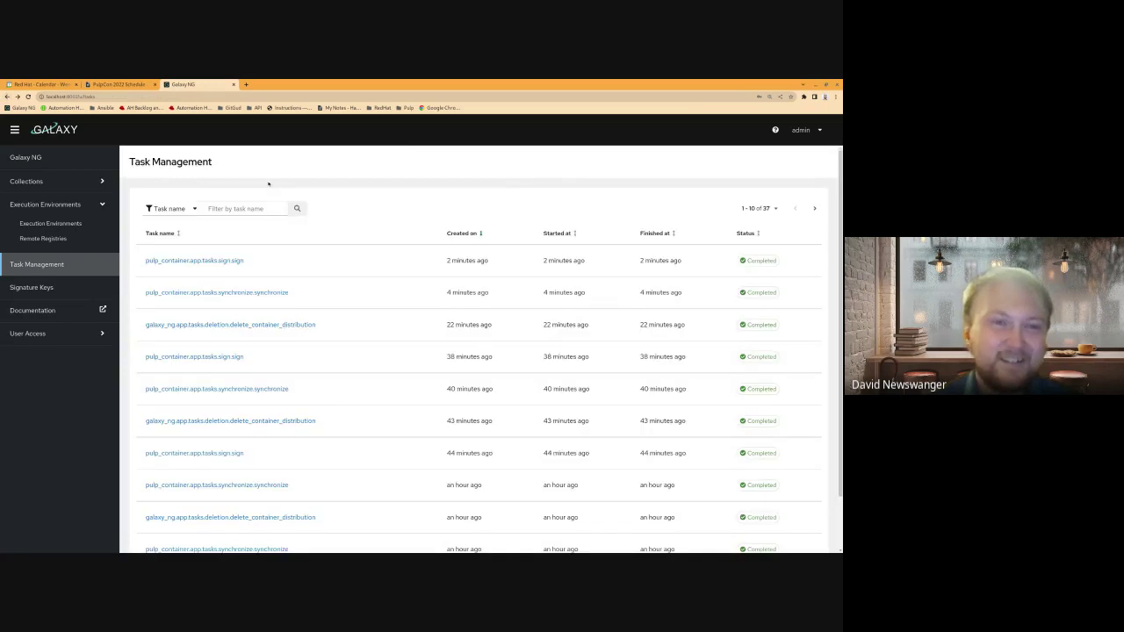
left_click(264, 325)
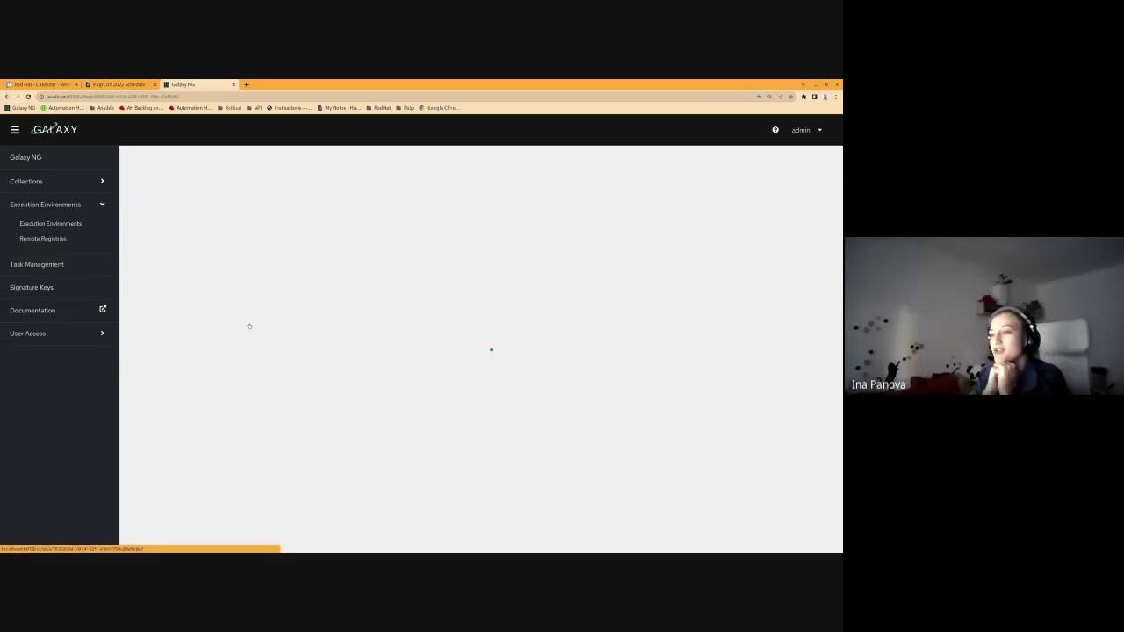